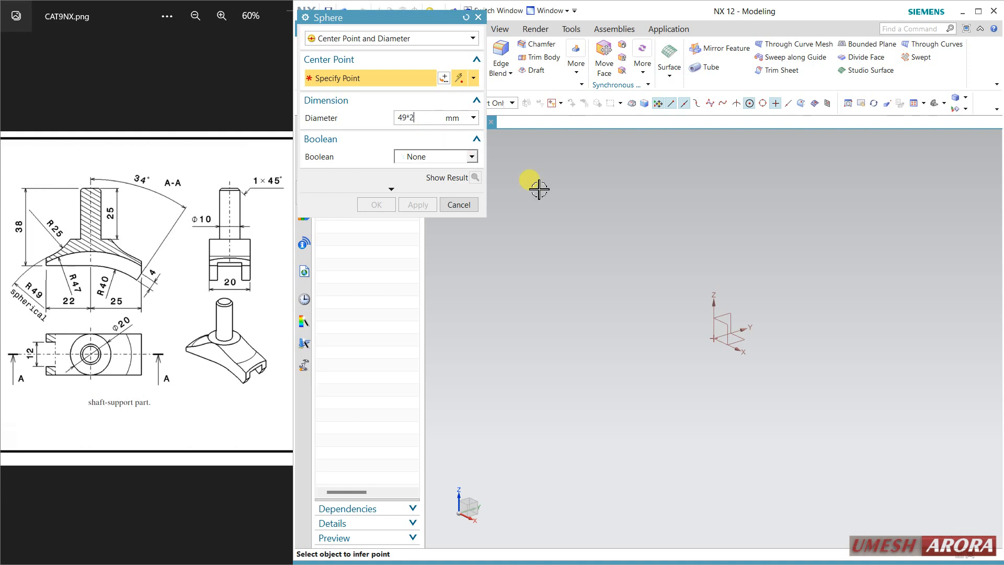
# Create a sphere centred on the datum origin with a diameter of 49*2 mm.
pyautogui.click(714, 338)
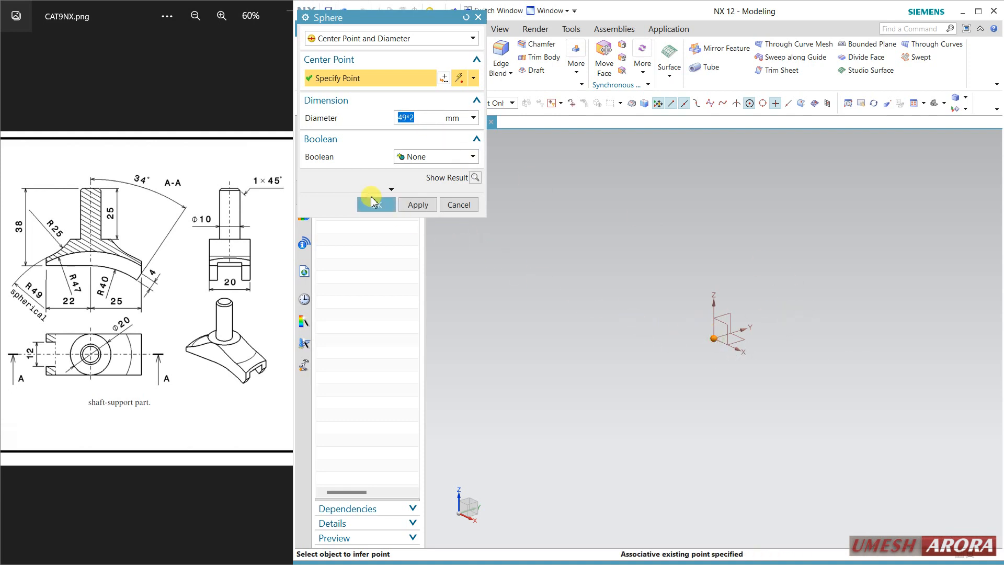
pyautogui.click(372, 204)
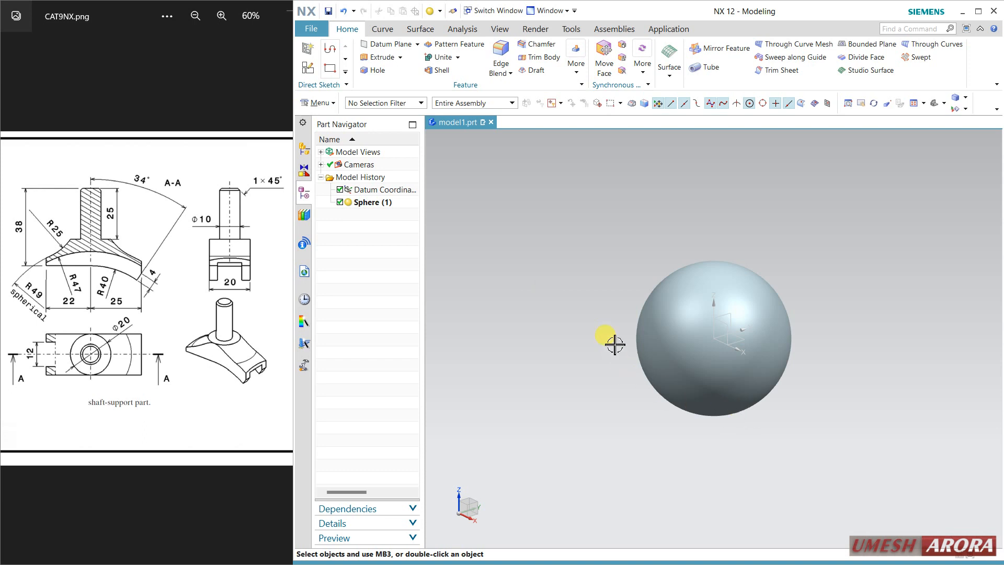
# Trim the sphere with the datum XY plane using the Face or Plane tool option, keeping the upper half.
pyautogui.click(763, 306)
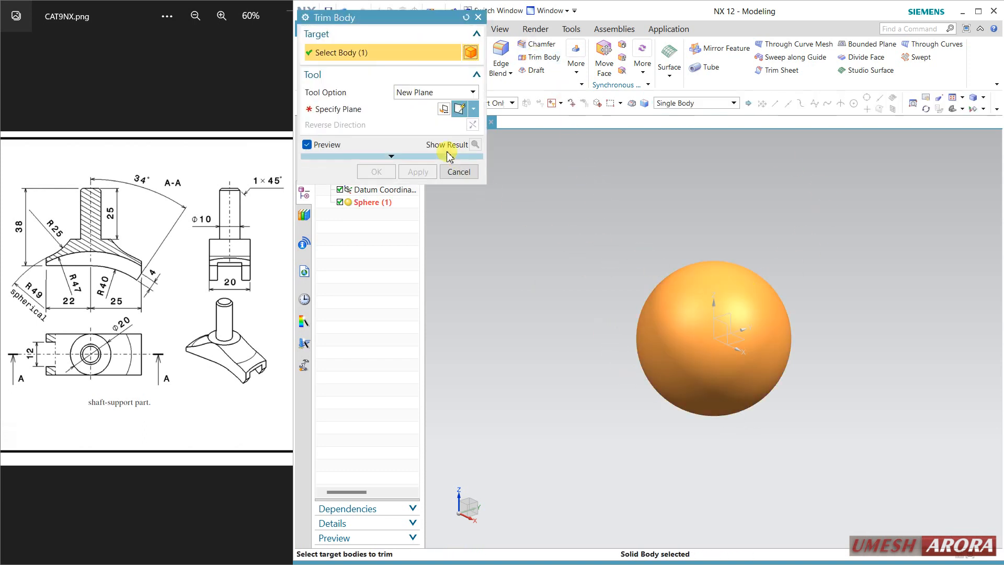
pyautogui.click(739, 334)
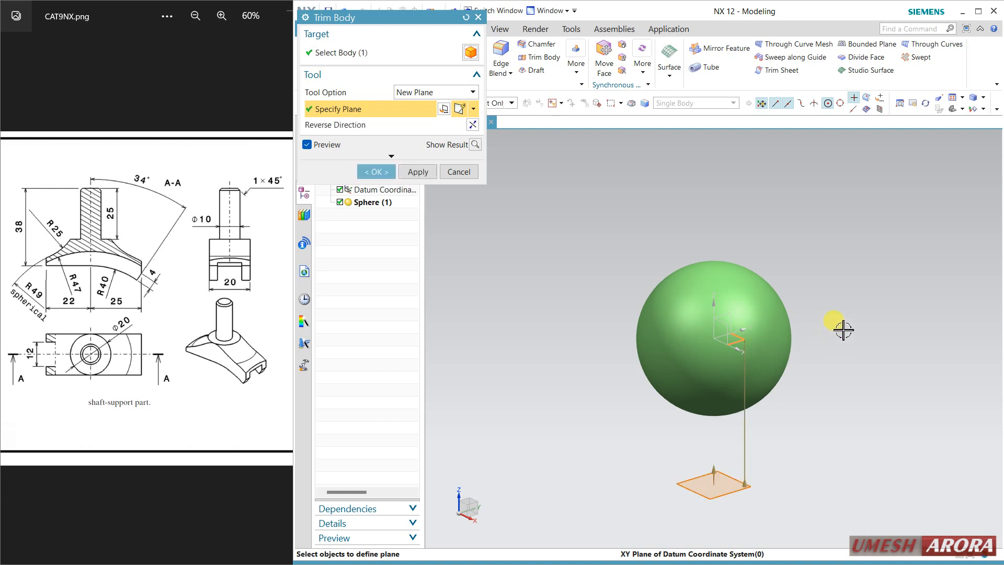
pyautogui.moveTo(825, 333)
pyautogui.mouseDown(button='middle')
pyautogui.moveTo(838, 354)
pyautogui.moveTo(823, 335)
pyautogui.mouseUp(button='middle')
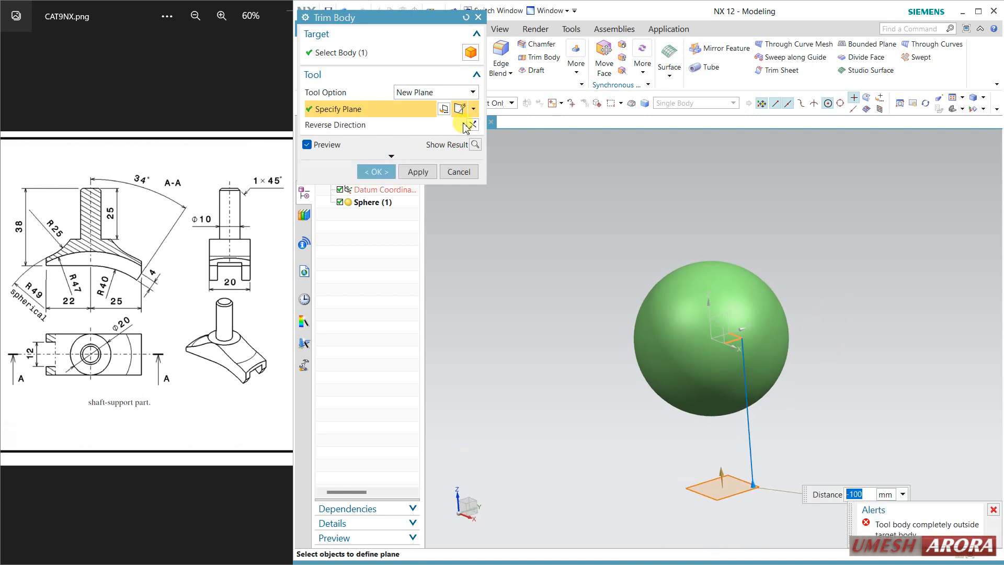
pyautogui.click(473, 108)
pyautogui.click(434, 92)
pyautogui.click(416, 103)
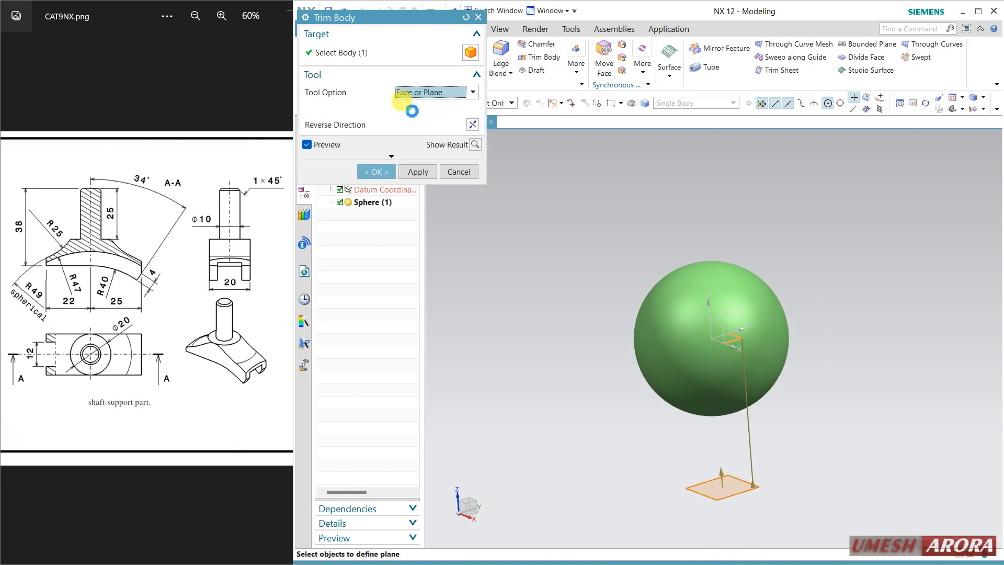
pyautogui.click(740, 345)
pyautogui.moveTo(773, 279); pyautogui.dragTo(811, 306, button='middle')
pyautogui.click(472, 124)
pyautogui.click(383, 176)
pyautogui.scroll(3, 700, 340)
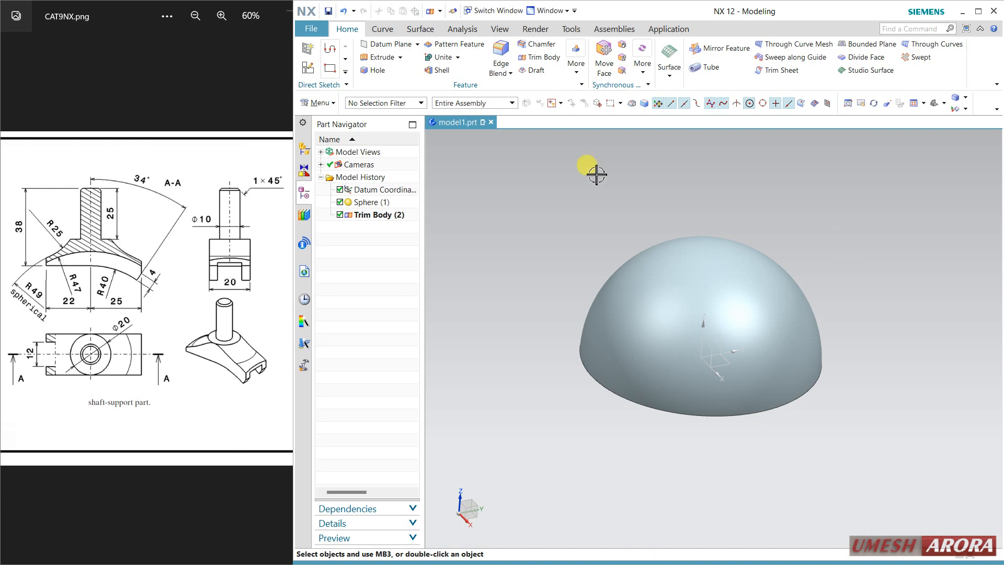
# Start a sketch on the datum XY plane with the datum Y axis as the horizontal reference.
pyautogui.click(313, 69)
pyautogui.click(725, 364)
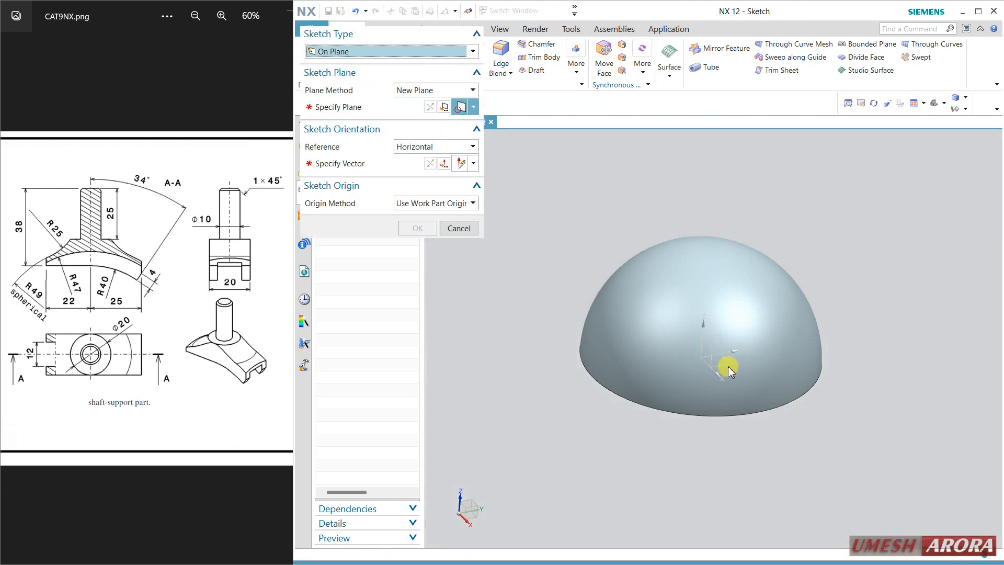
pyautogui.moveTo(889, 307); pyautogui.dragTo(737, 281, button='middle')
pyautogui.click(737, 281)
pyautogui.middleClick(898, 363)
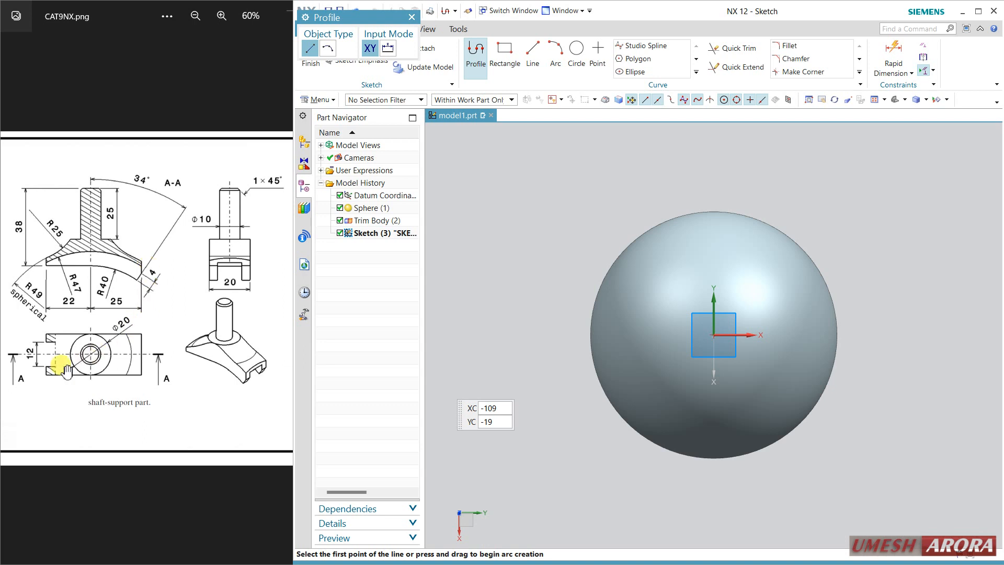
# Sketch a rectangle about 129 by 48 mm across the upper part of the dome, about 32 mm above the horizontal axis.
pyautogui.click(504, 57)
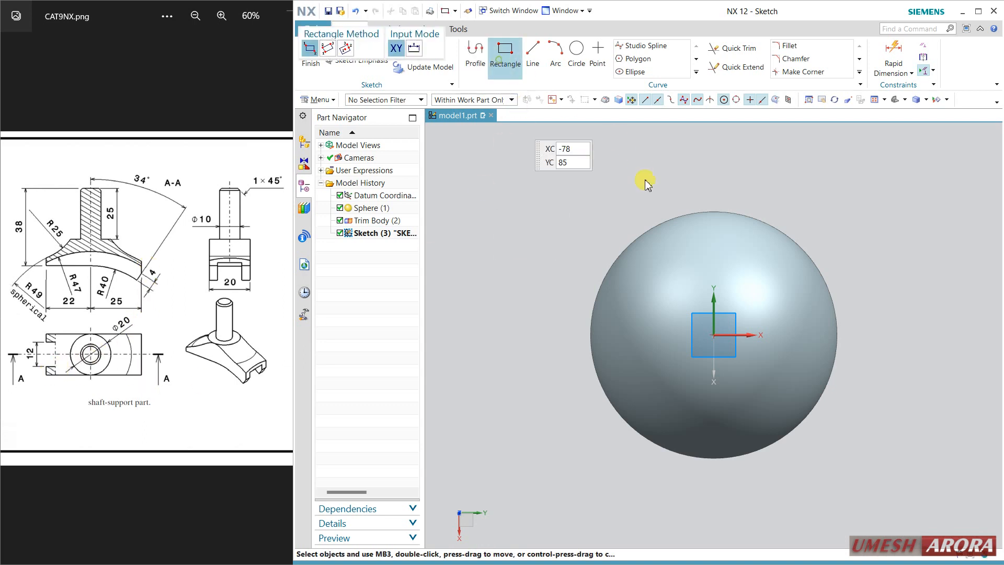
pyautogui.click(553, 255)
pyautogui.click(877, 134)
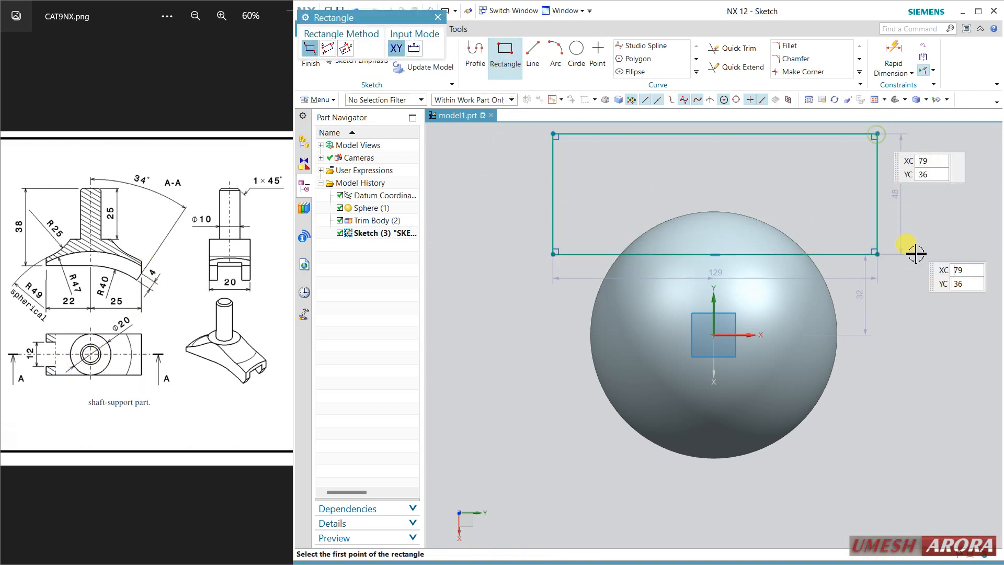
pyautogui.press('Escape')
# Set the distance from the rectangle's lower edge to the sketch's horizontal axis to 10 mm.
pyautogui.click(893, 53)
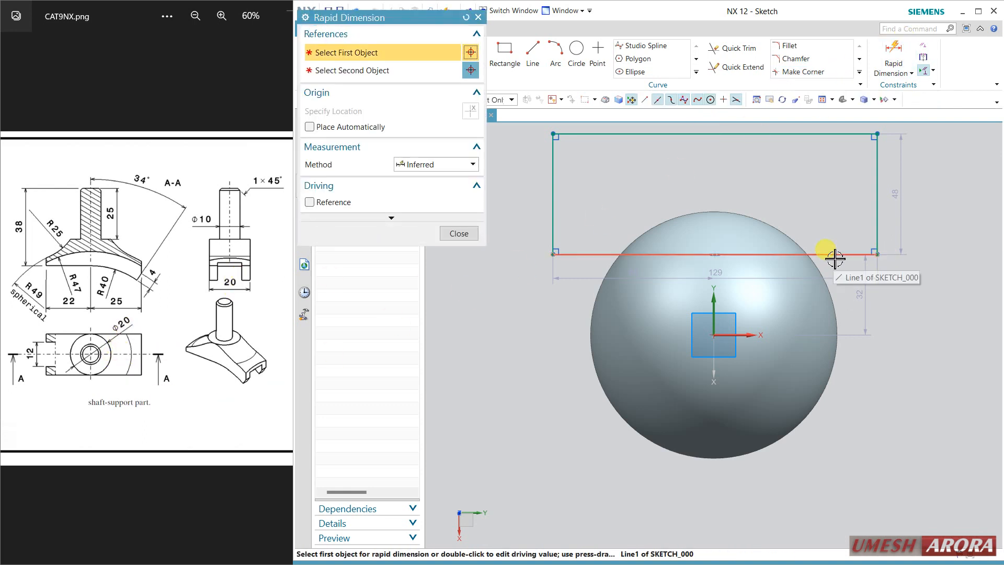
pyautogui.click(868, 296)
pyautogui.doubleClick(869, 295)
pyautogui.write('10')
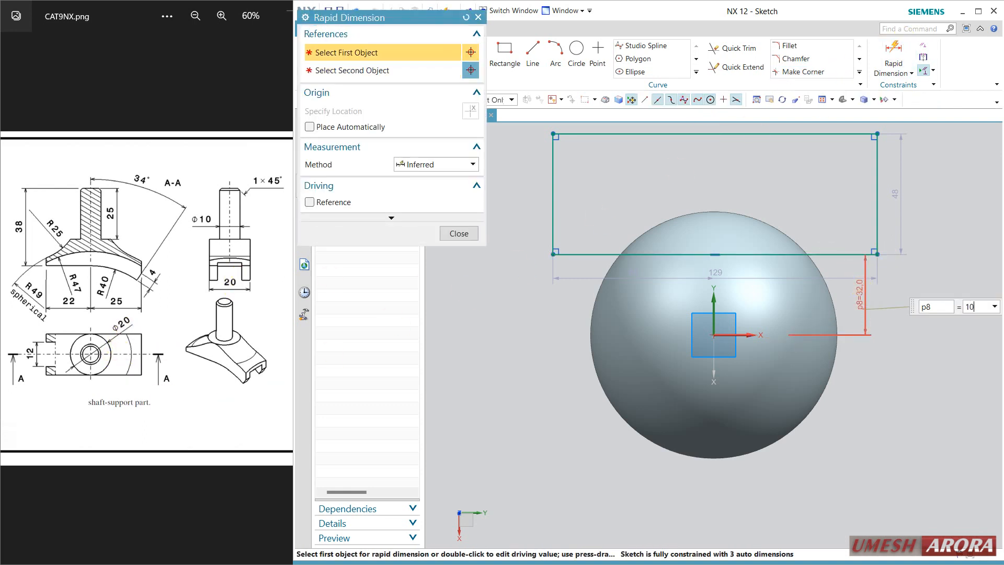
pyautogui.press('Return')
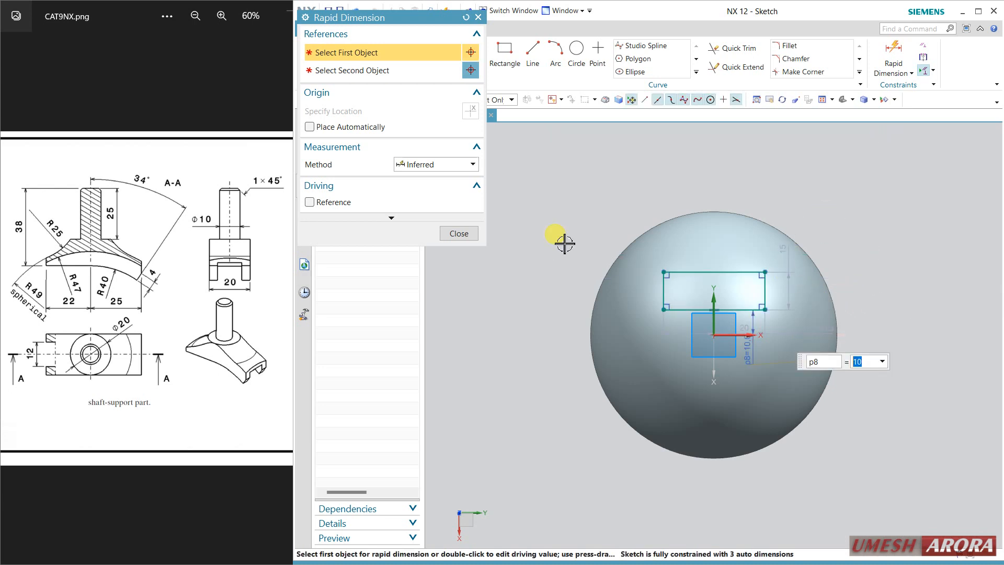
pyautogui.click(472, 238)
# Stretch the rectangle outward beyond both sides of the dome and set its width to 120 mm.
pyautogui.moveTo(765, 272); pyautogui.dragTo(869, 204)
pyautogui.moveTo(656, 296); pyautogui.dragTo(562, 334)
pyautogui.doubleClick(577, 337)
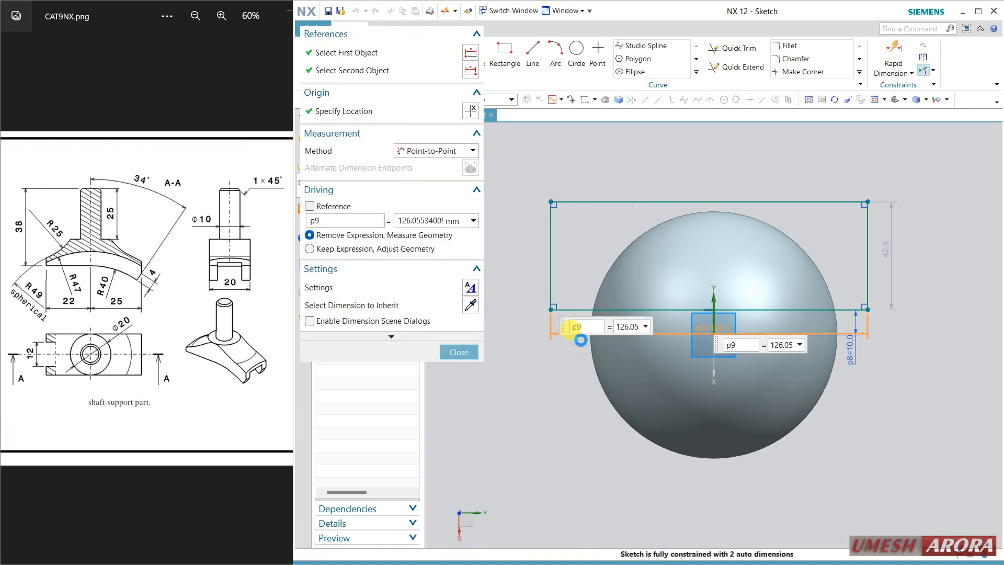
pyautogui.write('120')
pyautogui.press('Return')
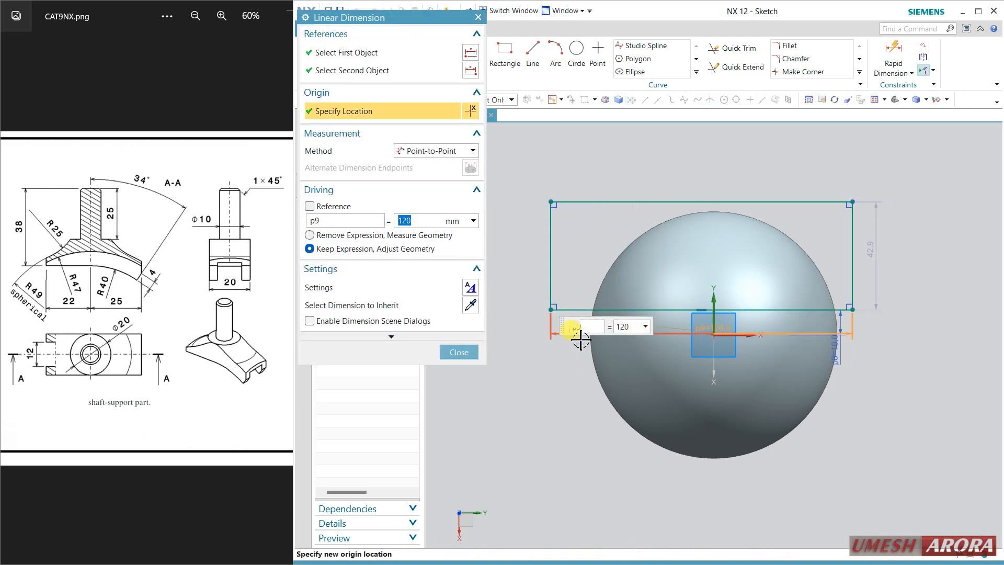
# Set the rectangle's height to 45 mm and its left edge's distance from the vertical axis to 60 mm.
pyautogui.doubleClick(866, 240)
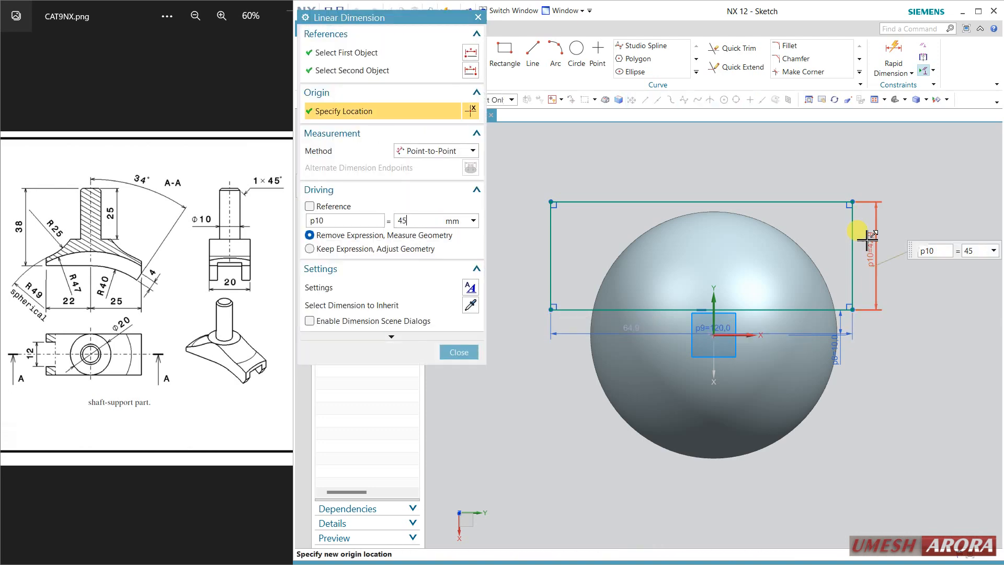
pyautogui.doubleClick(630, 325)
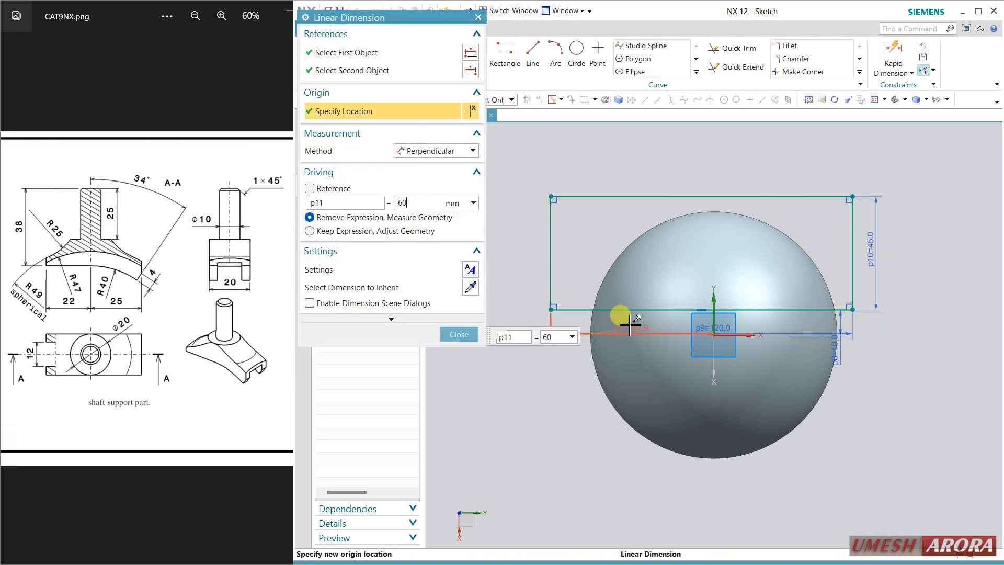
pyautogui.write('60')
pyautogui.press('Return')
pyautogui.click(459, 334)
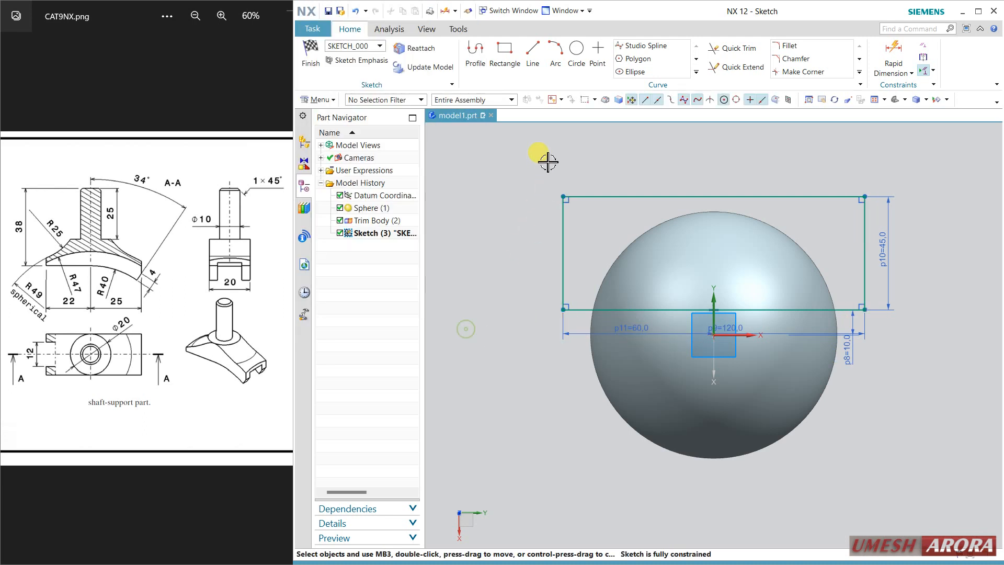
# Mirror all four lines of the rectangle about the sketch's horizontal axis.
pyautogui.click(699, 74)
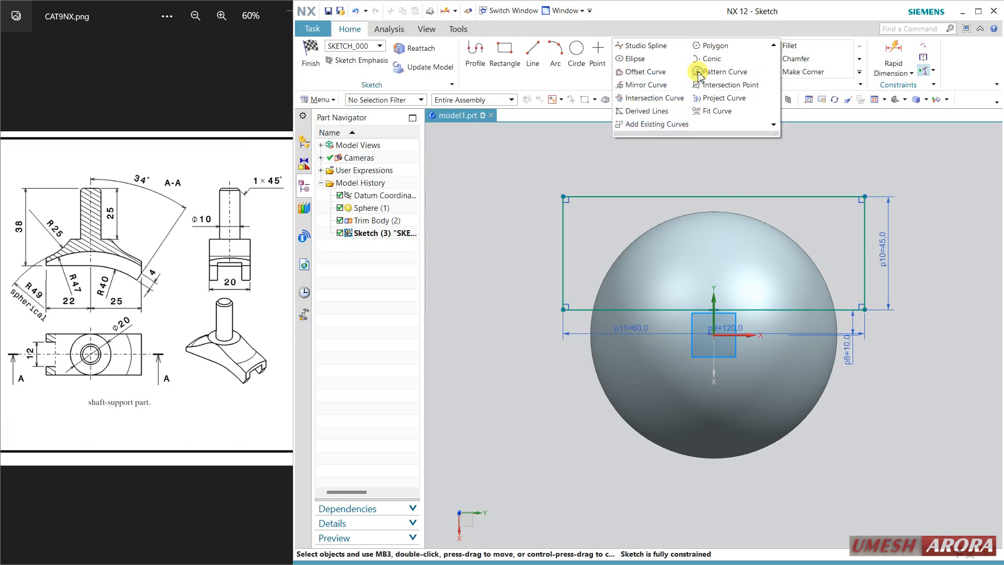
pyautogui.click(651, 90)
pyautogui.click(563, 204)
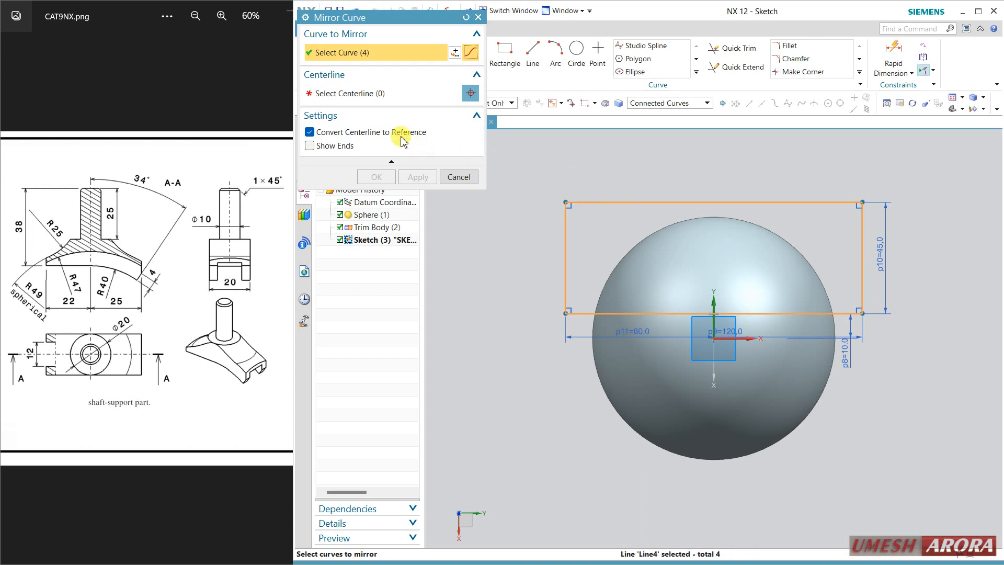
pyautogui.click(372, 95)
pyautogui.click(727, 338)
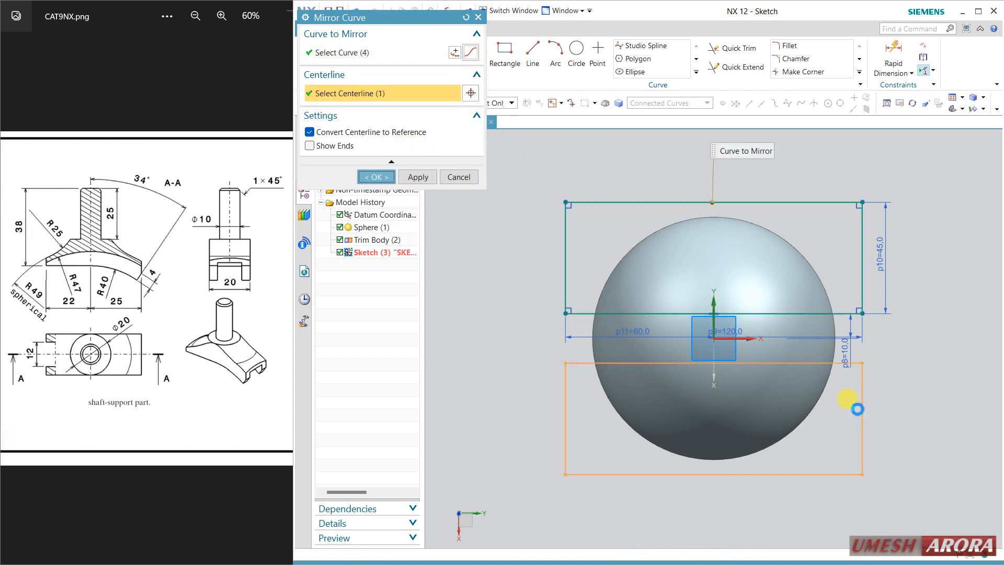
pyautogui.middleClick(837, 418)
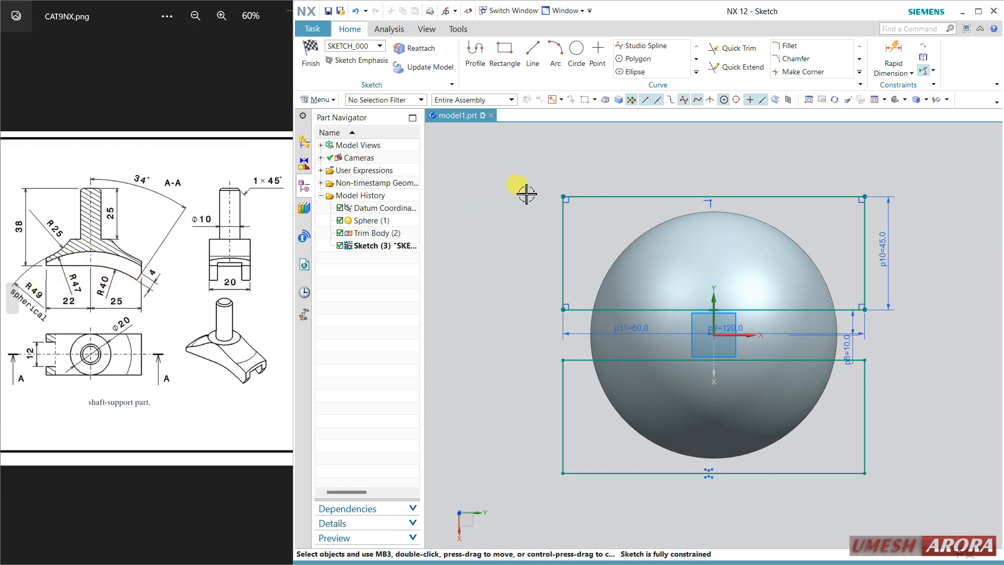
# Sketch a tall rectangle about 67 by 130 mm over the dome's right side, overlapping both horizontal rectangles.
pyautogui.click(504, 53)
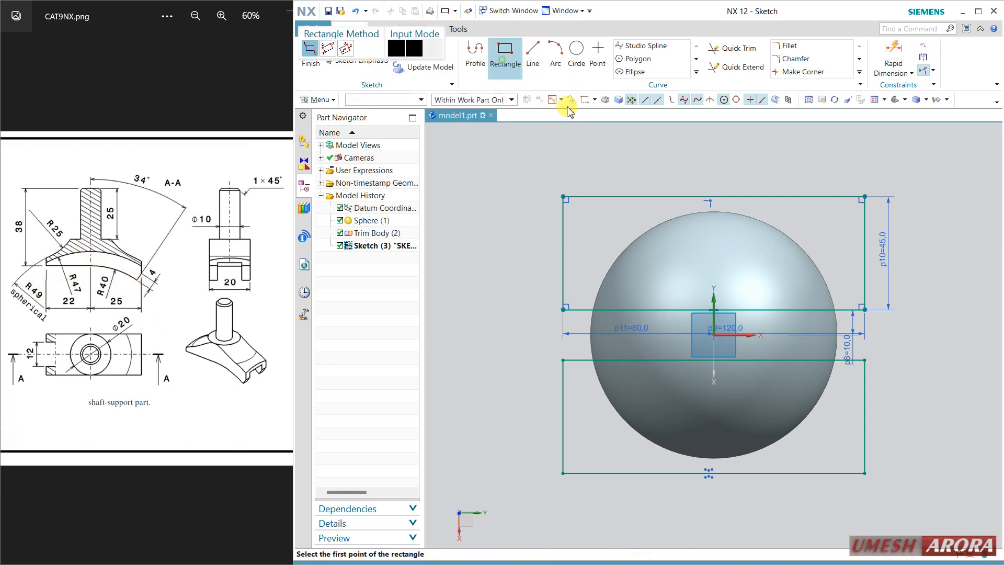
pyautogui.click(765, 167)
pyautogui.click(932, 492)
pyautogui.middleClick(964, 295)
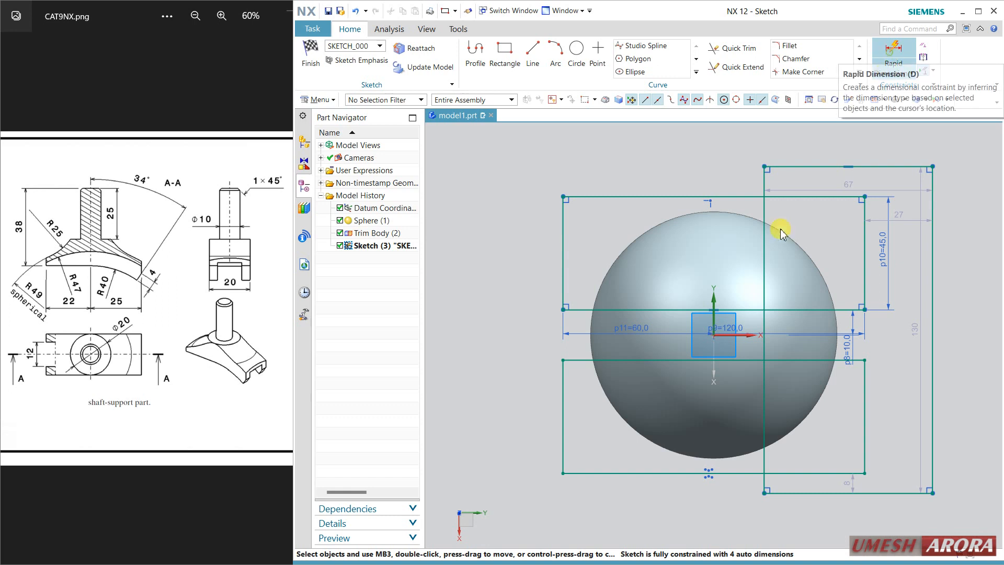
# Dimension the tall rectangle's left edge 25 mm from the vertical axis and set its width to 55 mm.
pyautogui.press('d')
pyautogui.click(717, 272)
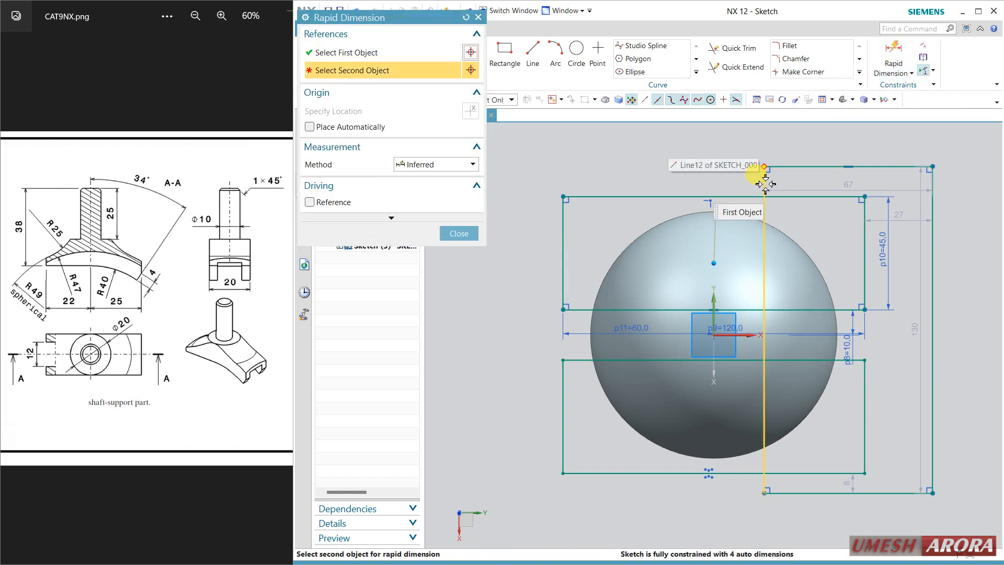
pyautogui.click(764, 181)
pyautogui.click(745, 153)
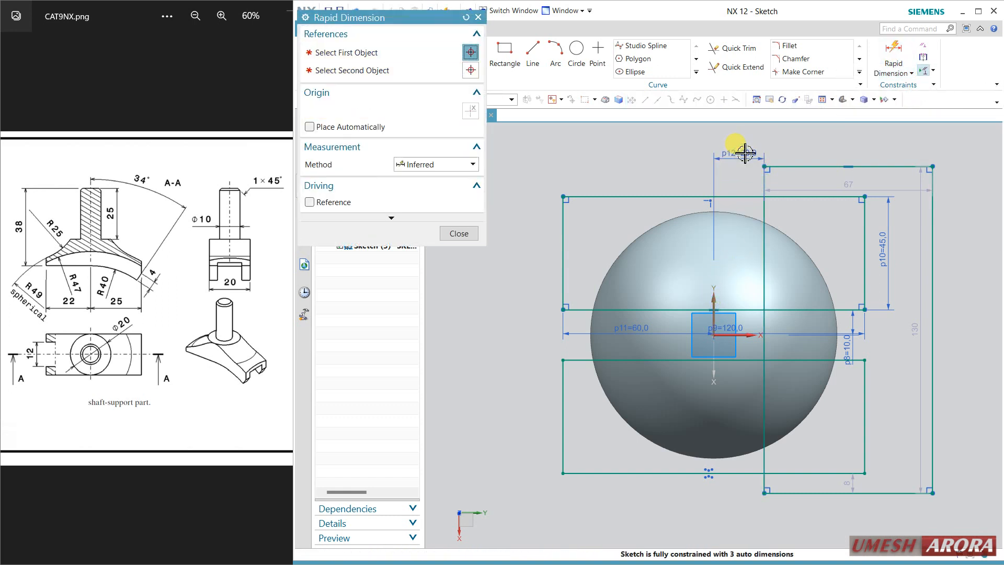
pyautogui.click(863, 191)
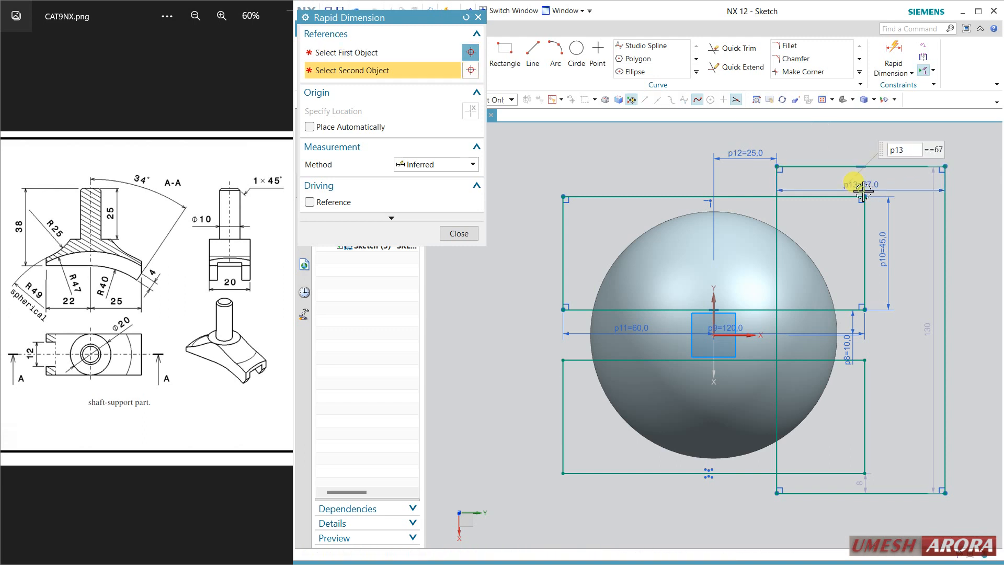
pyautogui.click(861, 191)
pyautogui.write('55')
pyautogui.press('Return')
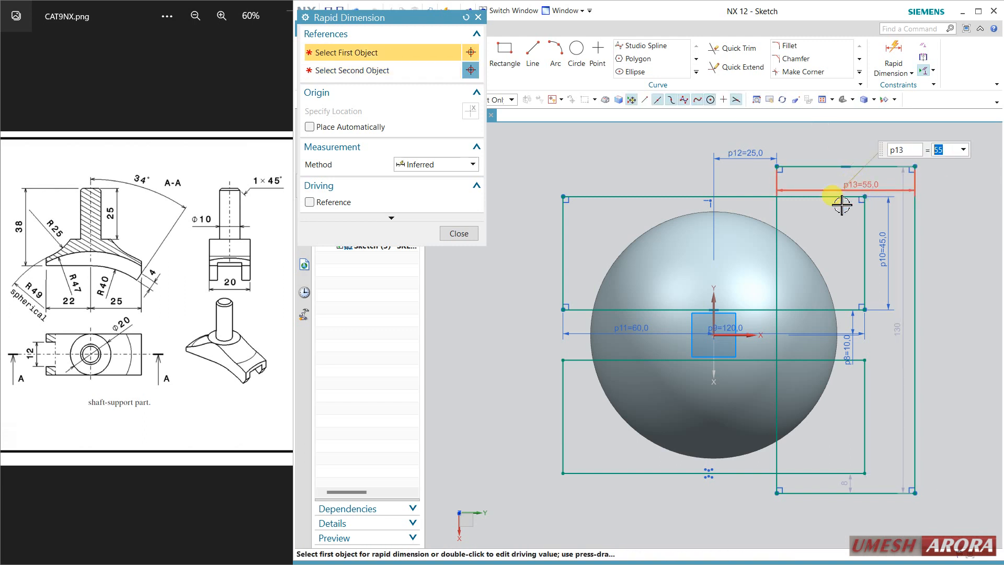
# Set the tall rectangle's height to 130 mm and align its right edge's midpoint with the horizontal axis.
pyautogui.click(903, 331)
pyautogui.click(902, 340)
pyautogui.write('1')
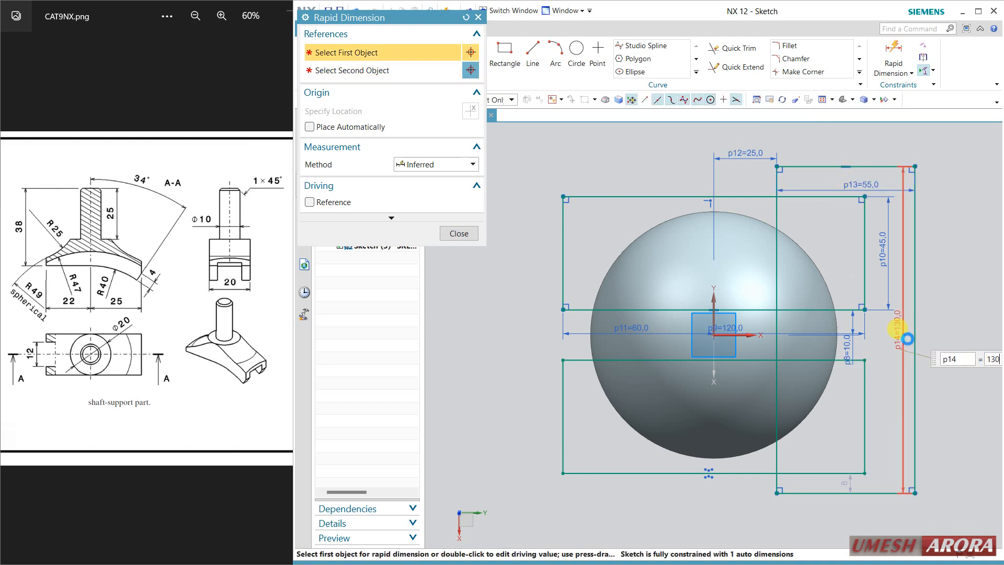
pyautogui.write('30')
pyautogui.press('Return')
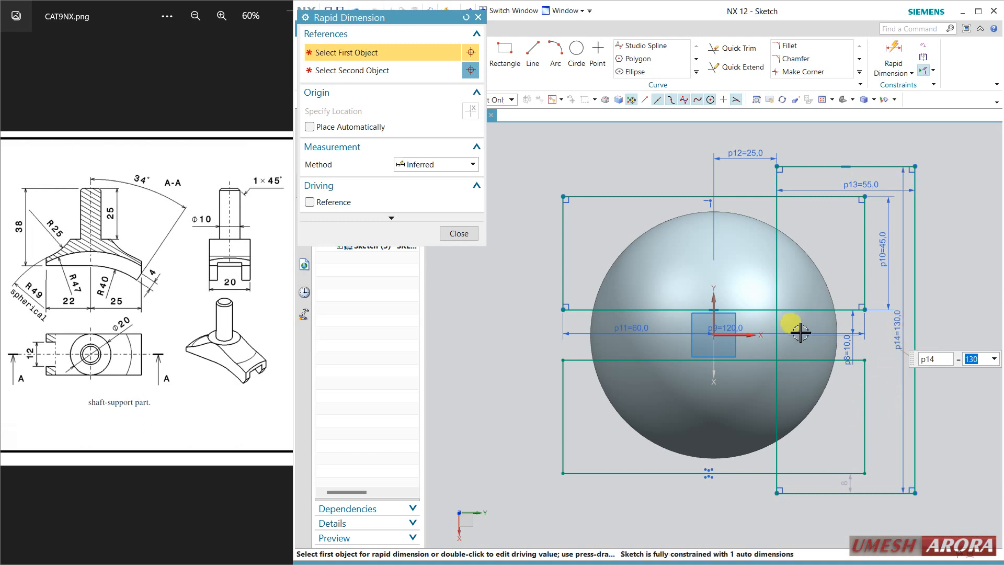
pyautogui.click(459, 233)
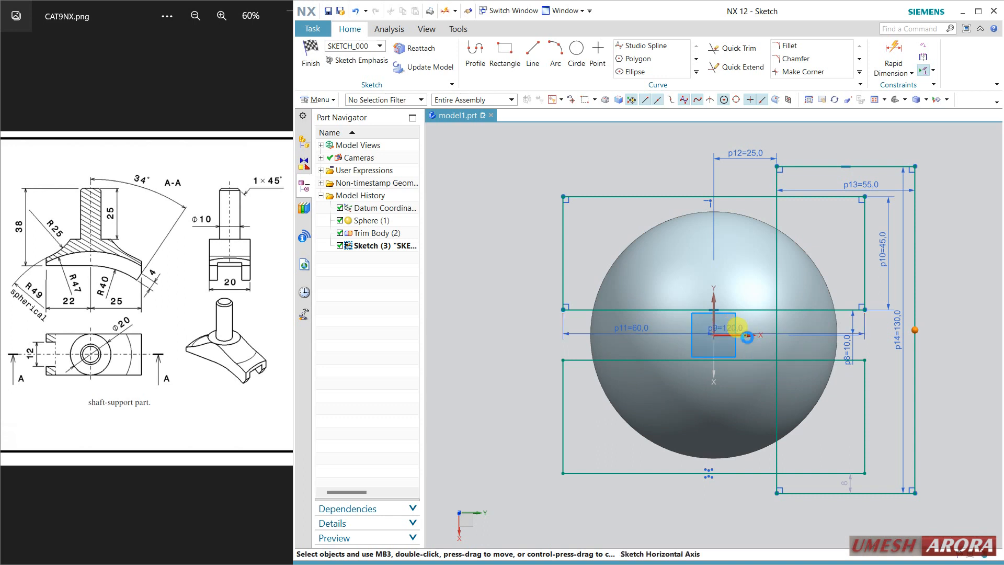
pyautogui.click(746, 337)
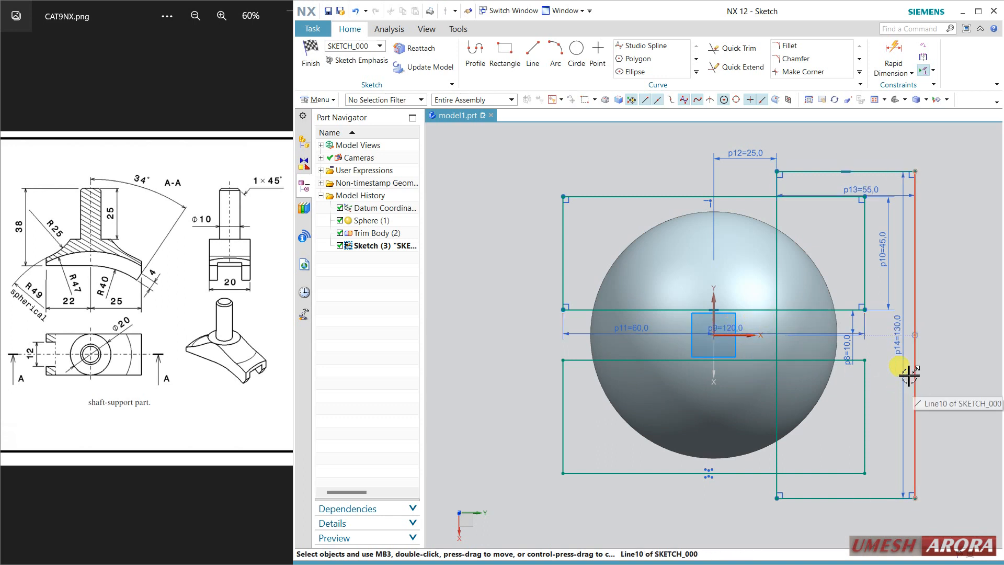
# Sketch a second tall rectangle about 66 by 132 mm over the dome's left side.
pyautogui.click(511, 54)
pyautogui.click(675, 168)
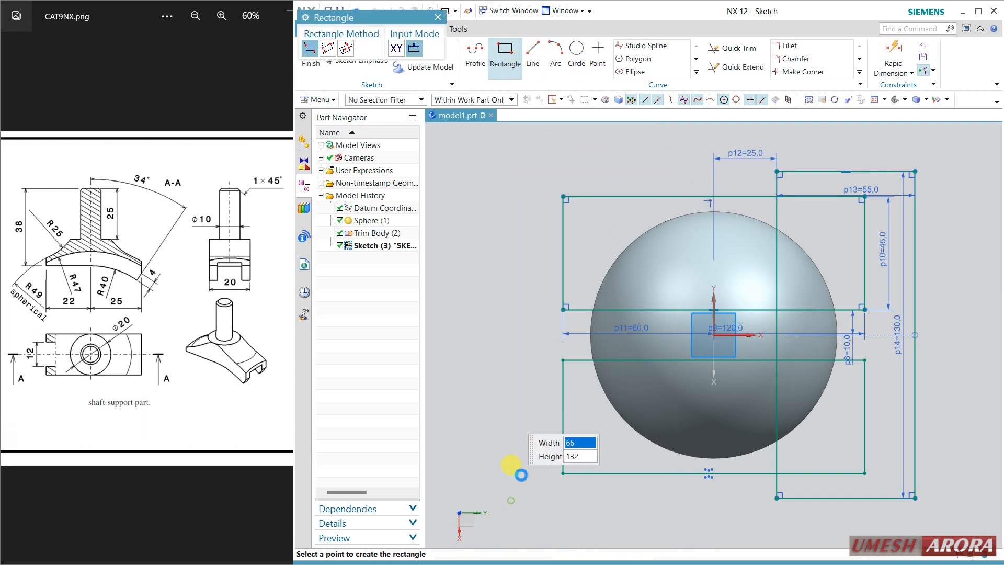
pyautogui.click(510, 500)
pyautogui.press('Escape')
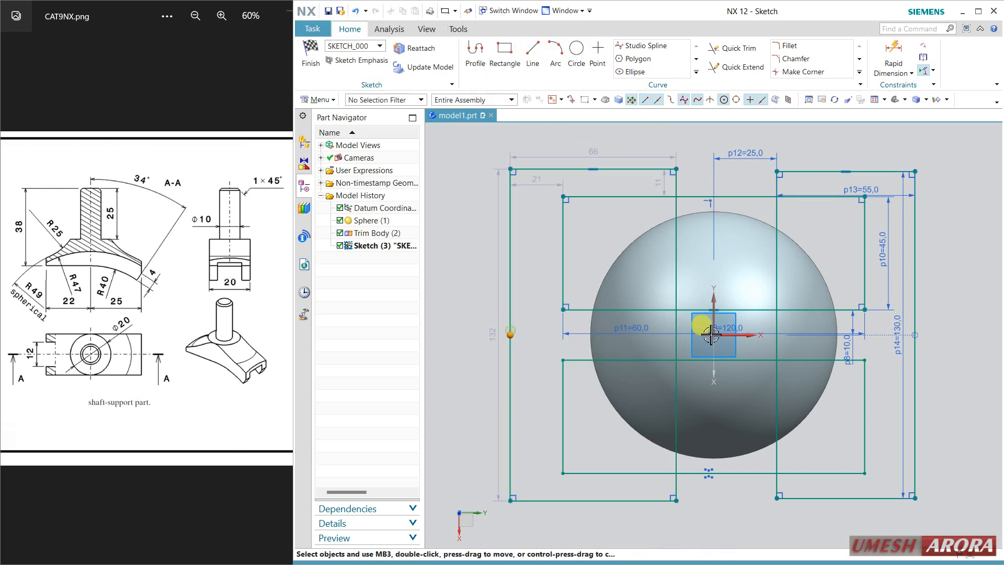
# Align the left tall rectangle's outer-edge midpoint with the horizontal axis and make its upper edge collinear with the right tall rectangle's.
pyautogui.click(735, 336)
pyautogui.click(754, 318)
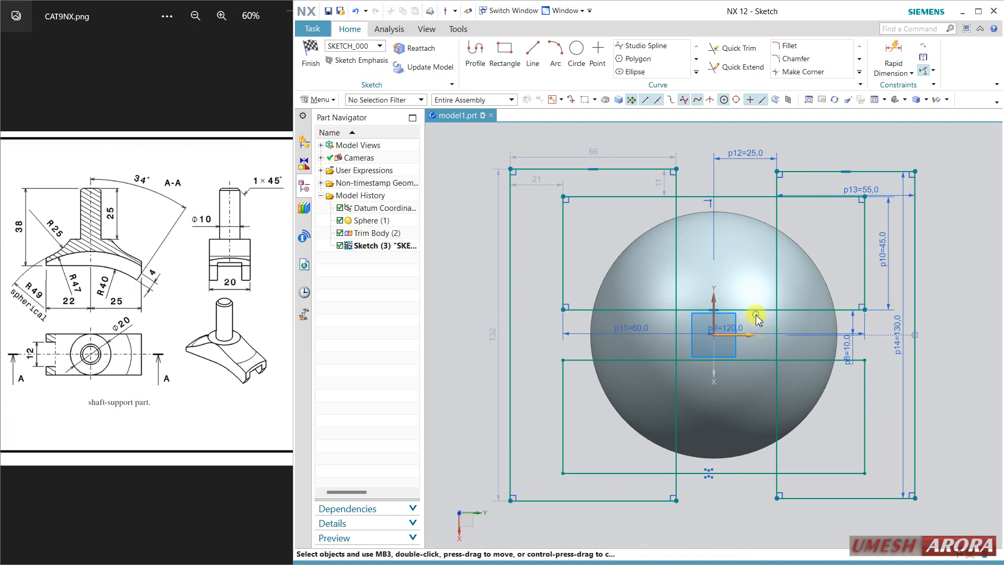
pyautogui.click(661, 169)
pyautogui.click(830, 171)
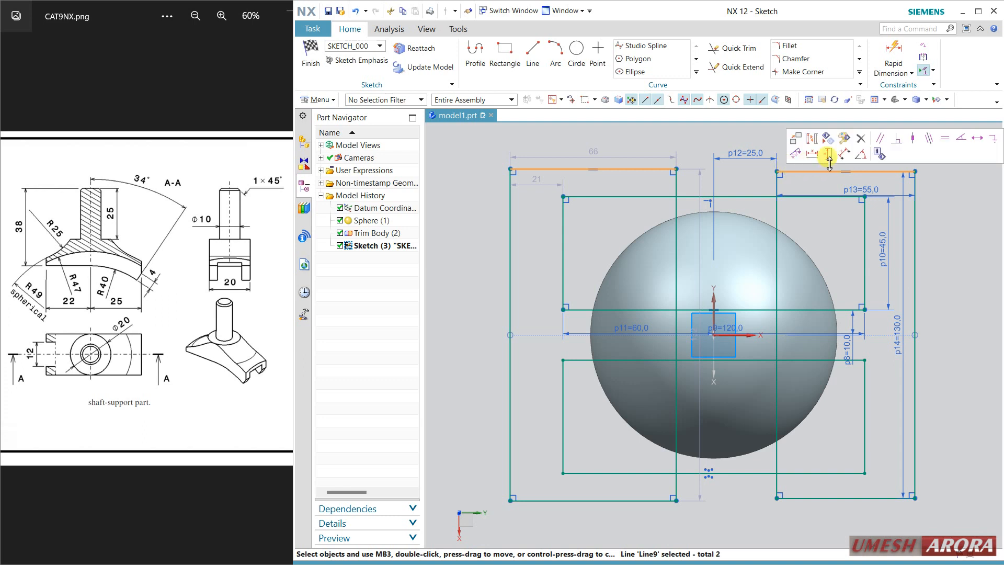
pyautogui.click(932, 140)
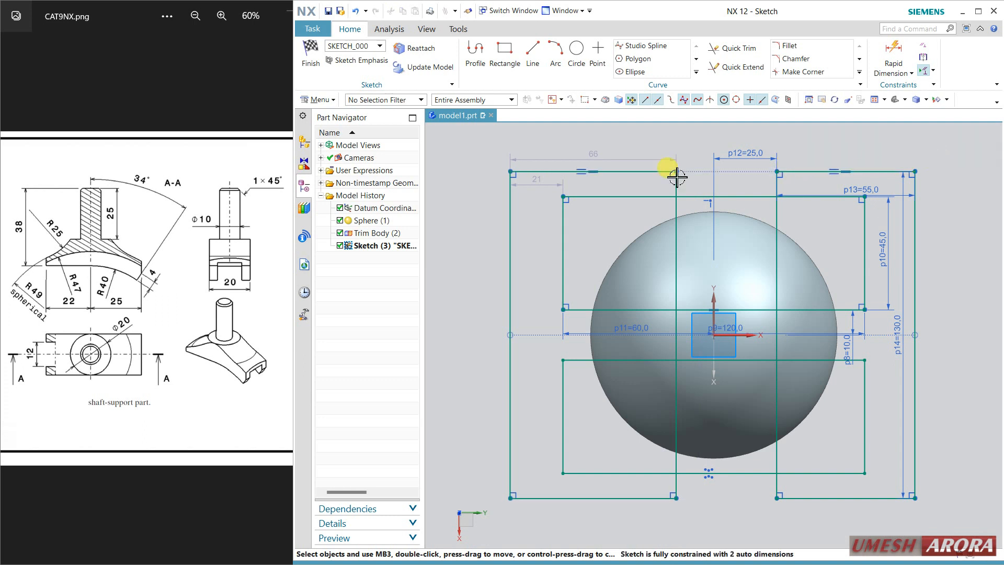
# Fix the left tall rectangle's width at 66 mm, dimension its inner edge 22 mm from the vertical axis, and finish the sketch.
pyautogui.doubleClick(594, 157)
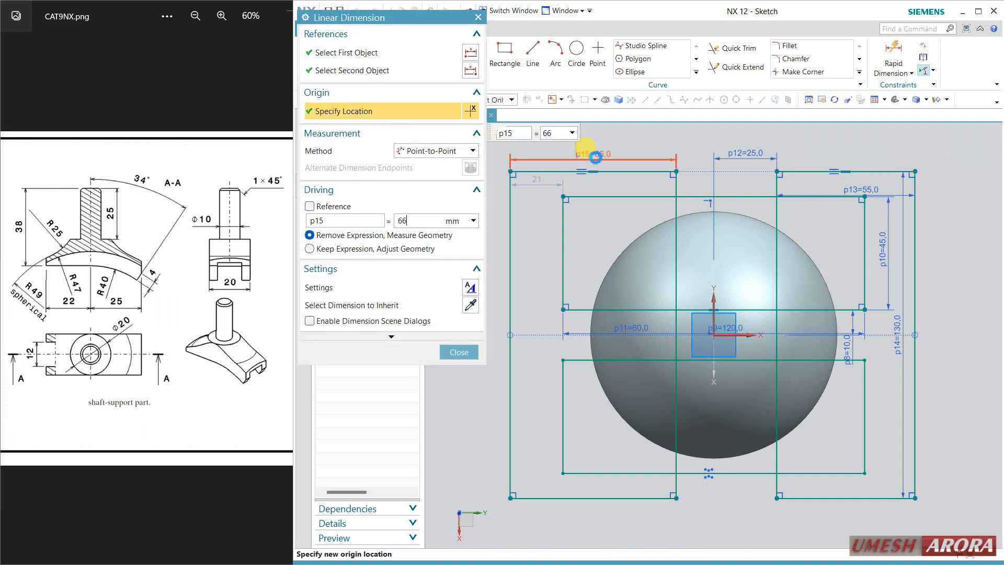
pyautogui.click(459, 352)
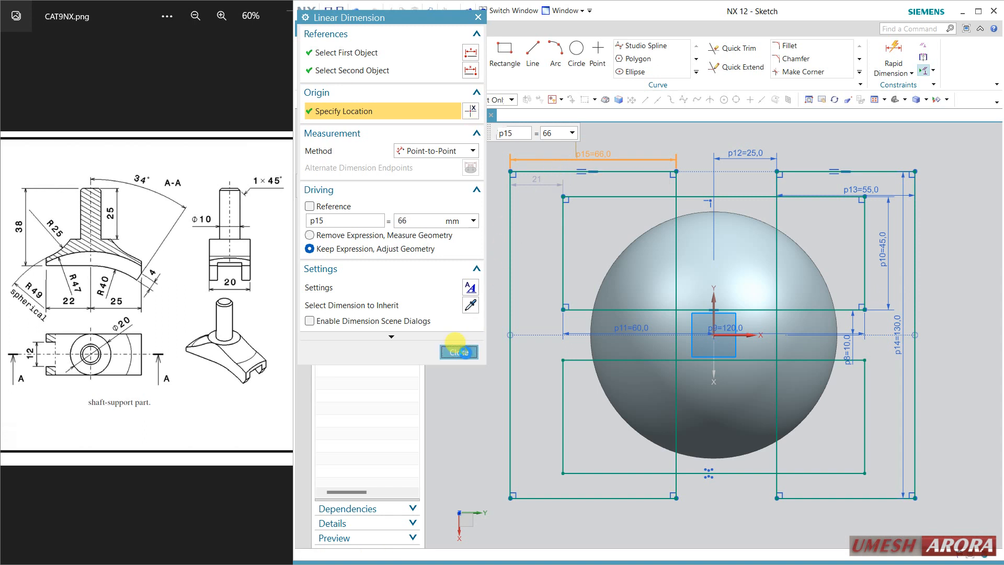
pyautogui.click(893, 57)
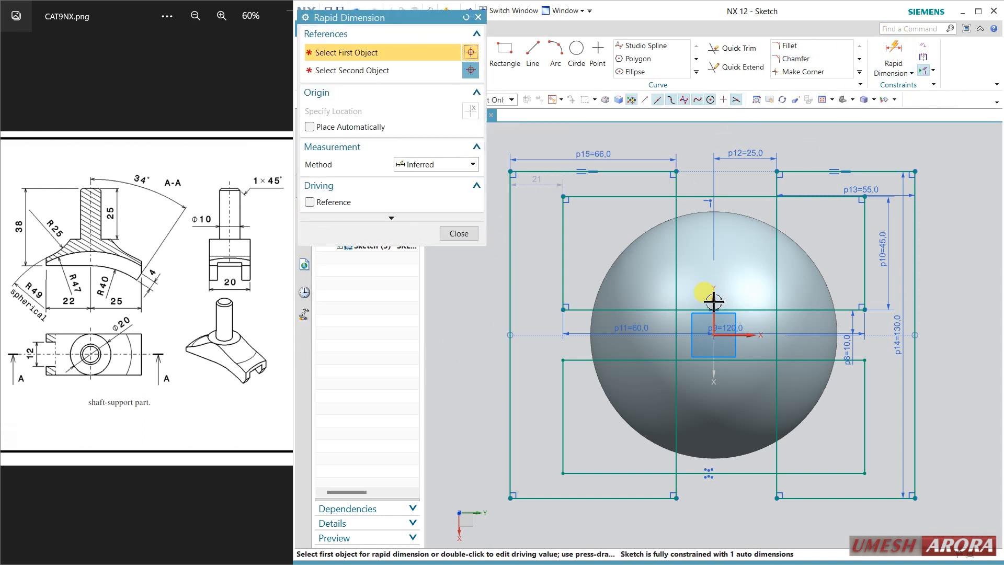
pyautogui.click(696, 148)
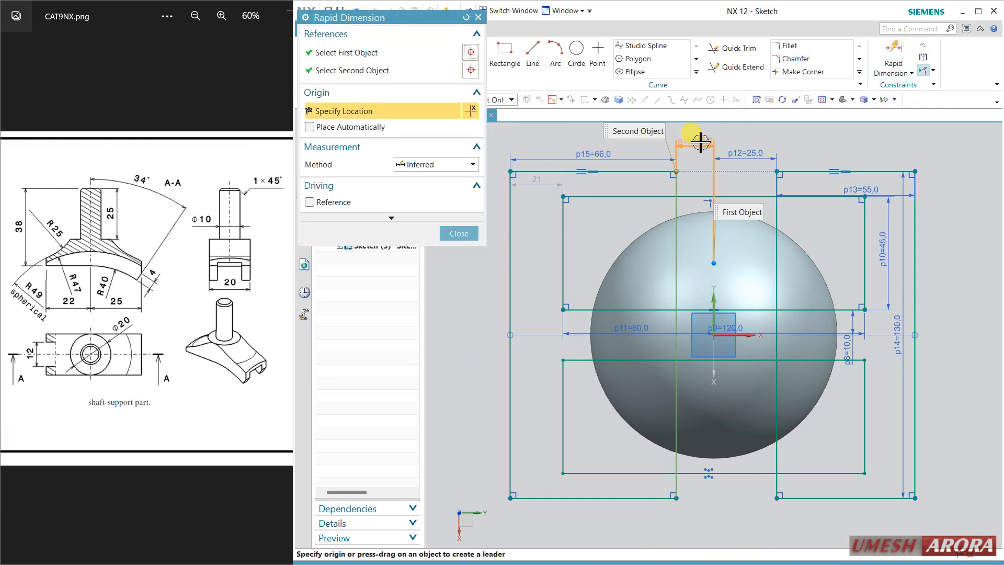
pyautogui.click(721, 131)
pyautogui.write('22')
pyautogui.press('Return')
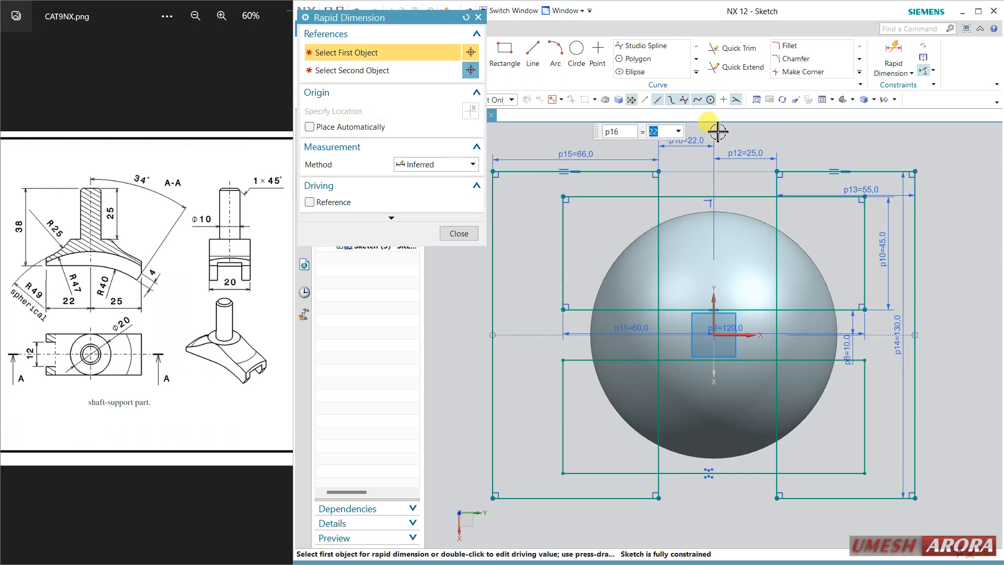
pyautogui.click(460, 233)
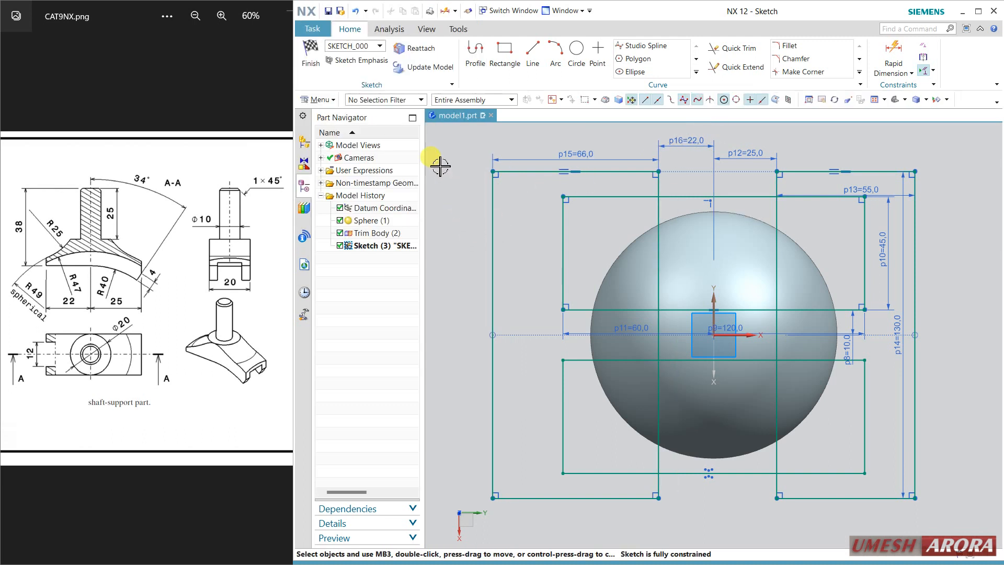
pyautogui.click(311, 52)
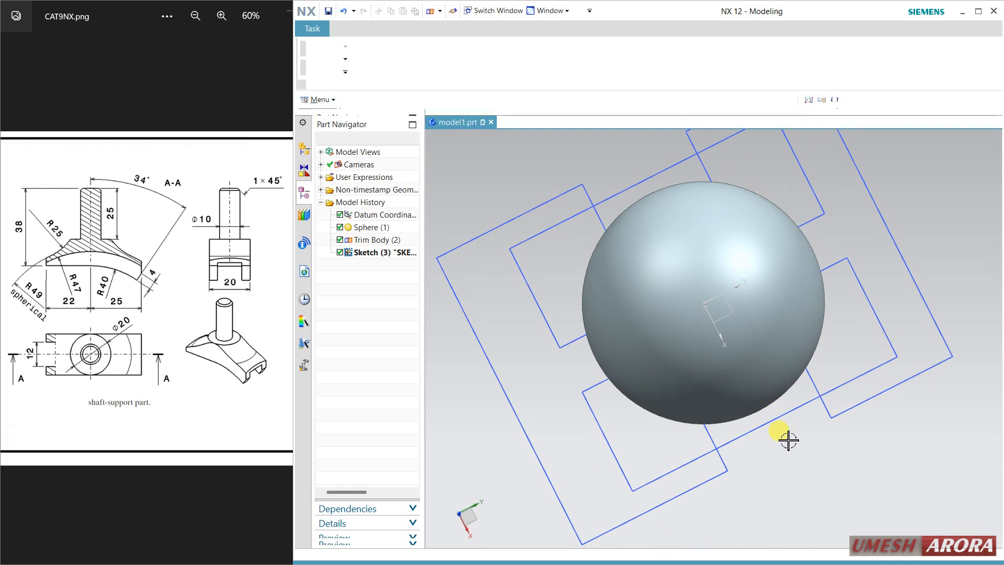
# Create a datum plane above the dome, offset 78-25 mm from the XY plane.
pyautogui.moveTo(774, 441); pyautogui.dragTo(781, 424, button='middle')
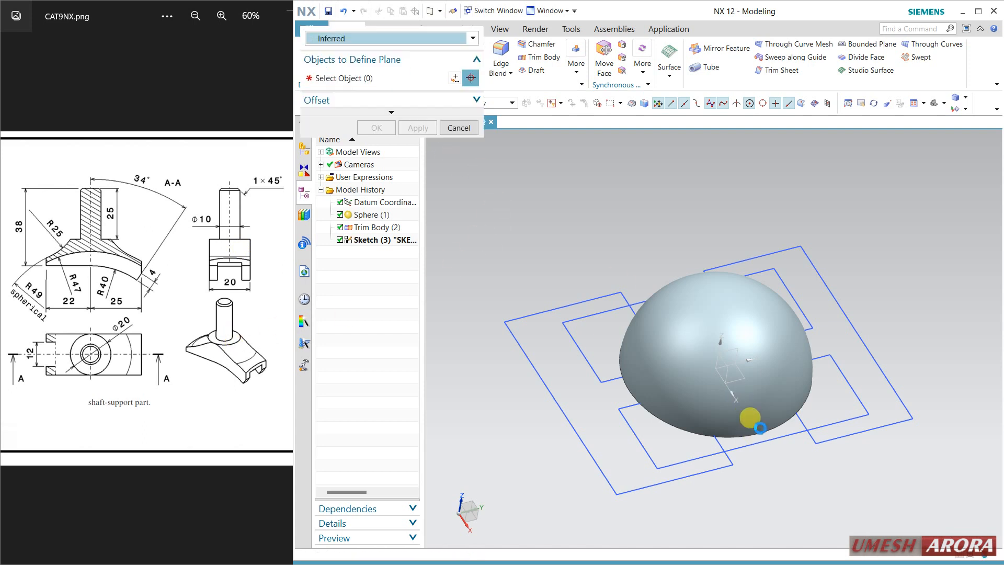
pyautogui.click(739, 376)
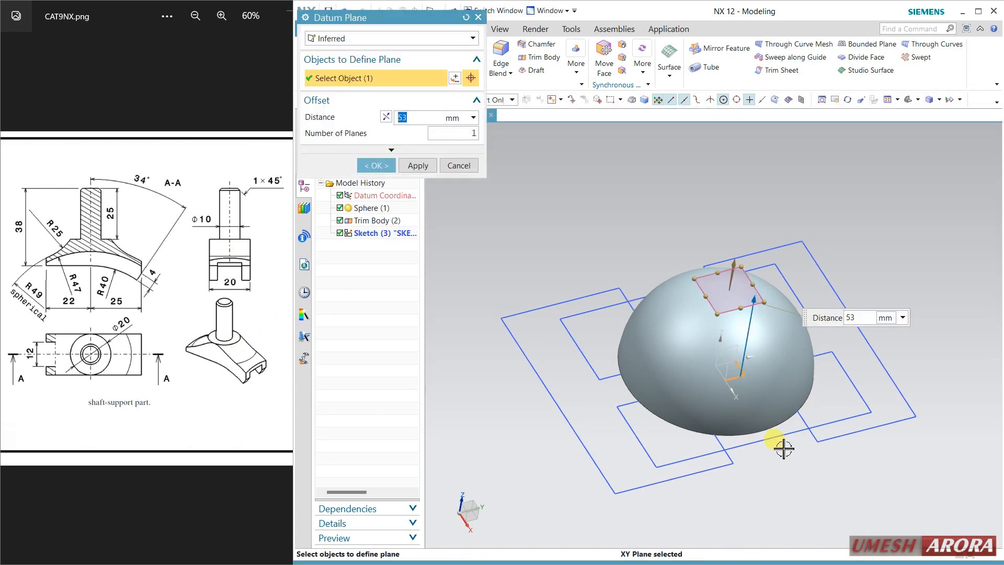
pyautogui.moveTo(780, 441); pyautogui.dragTo(766, 426, button='middle')
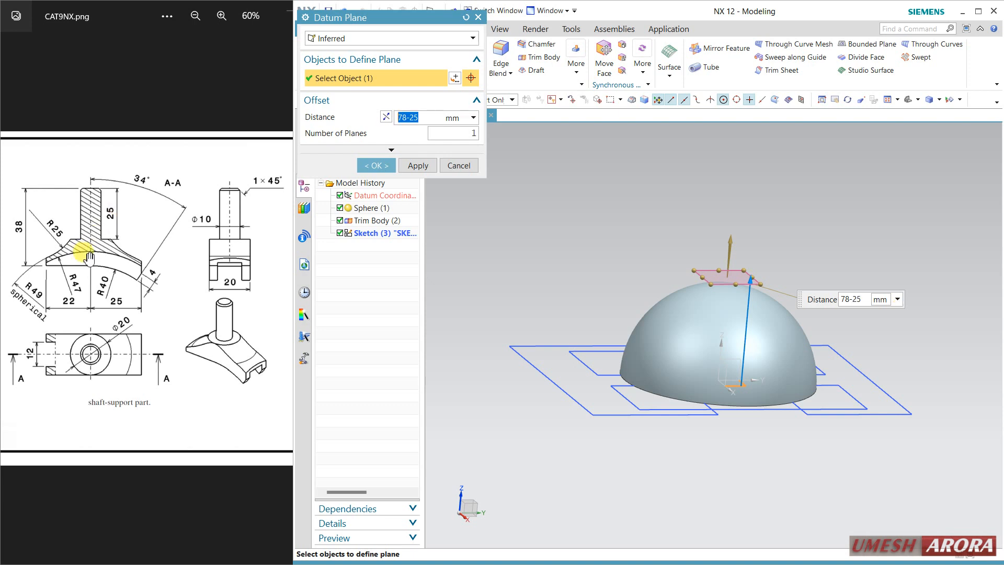
pyautogui.click(362, 167)
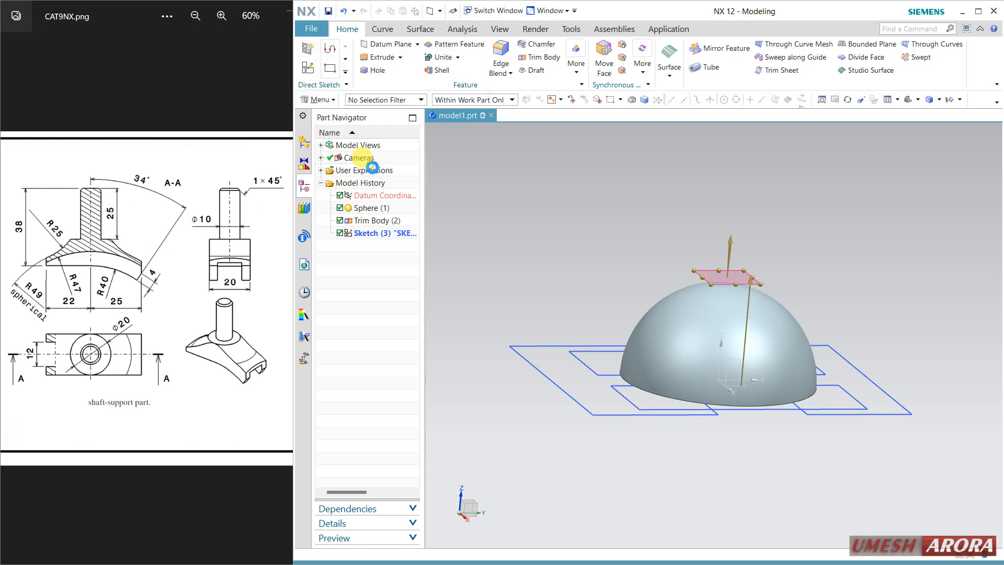
# Start a sketch on the new datum plane with the Y axis as its horizontal reference.
pyautogui.click(740, 272)
pyautogui.click(772, 253)
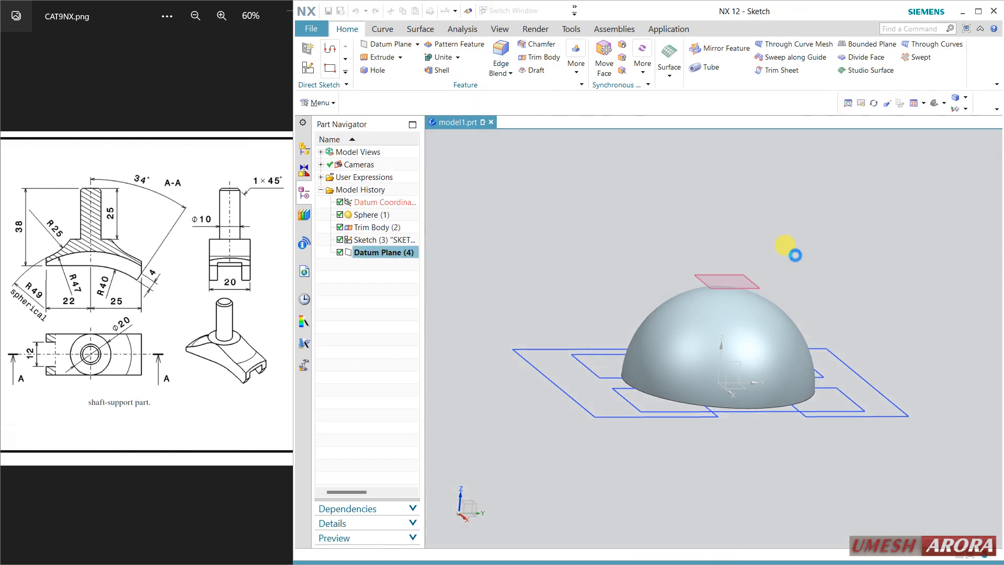
pyautogui.click(390, 163)
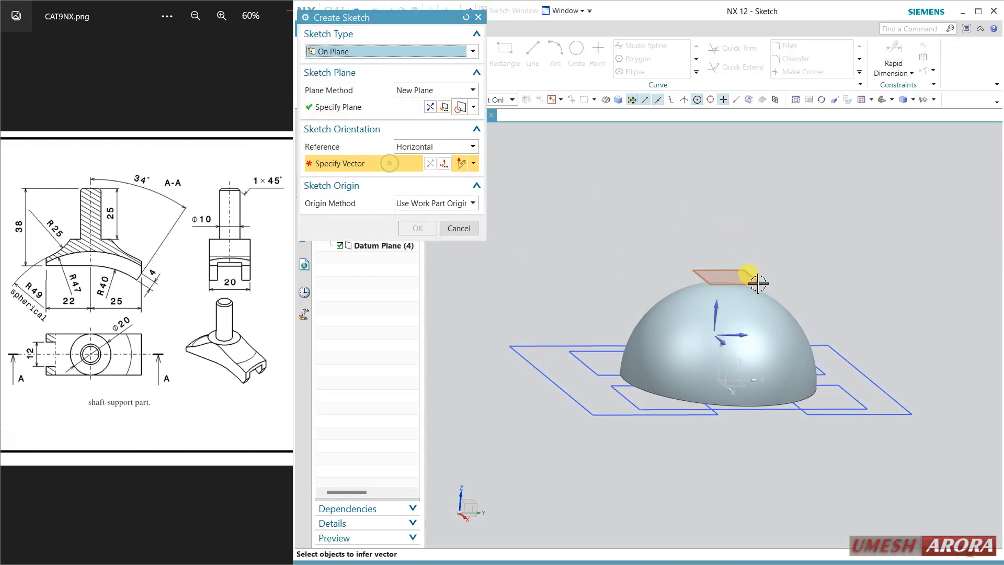
pyautogui.click(743, 337)
pyautogui.middleClick(817, 269)
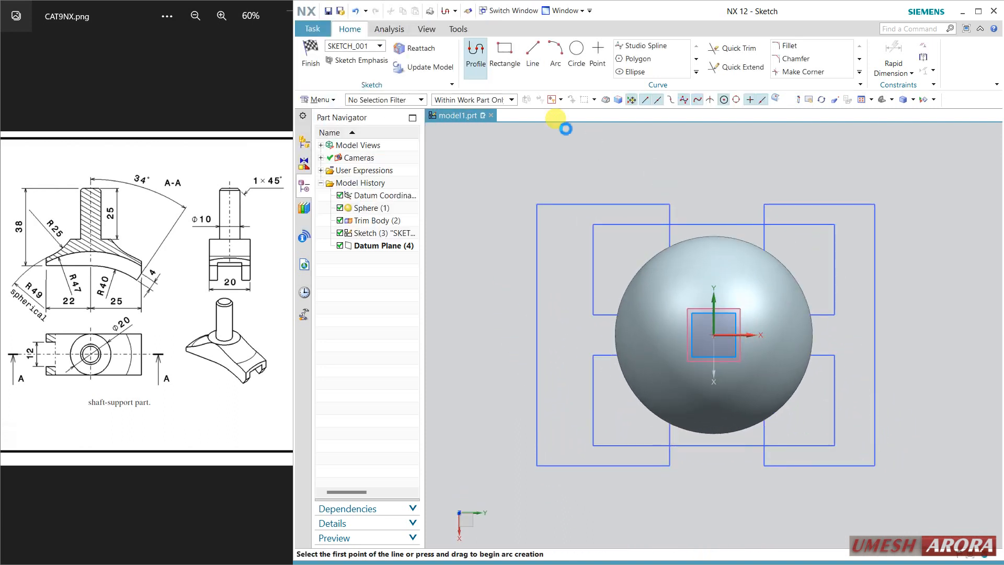
# Sketch two concentric circles of 20 mm and 10 mm diameter centred on the origin, and finish the sketch.
pyautogui.click(576, 53)
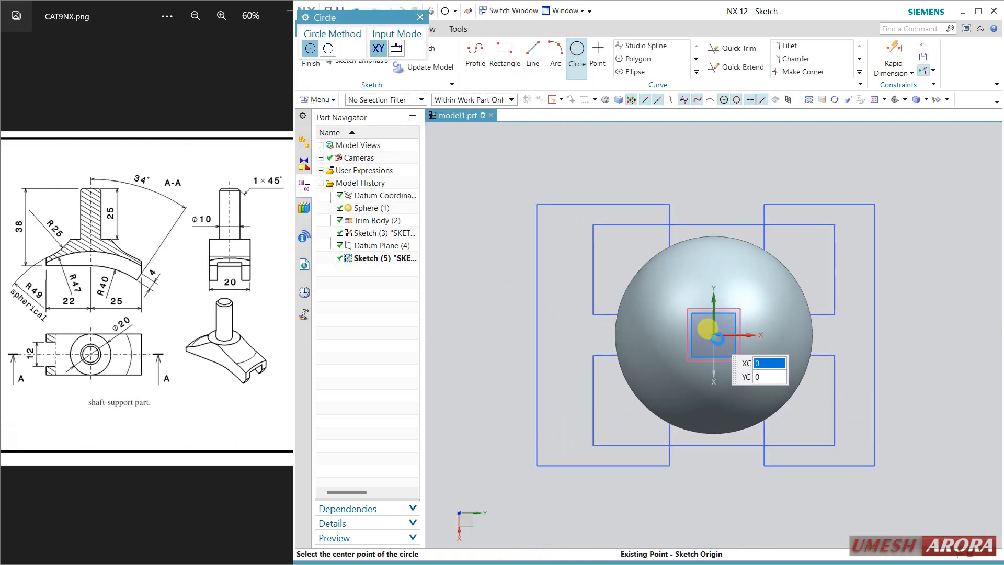
pyautogui.click(714, 335)
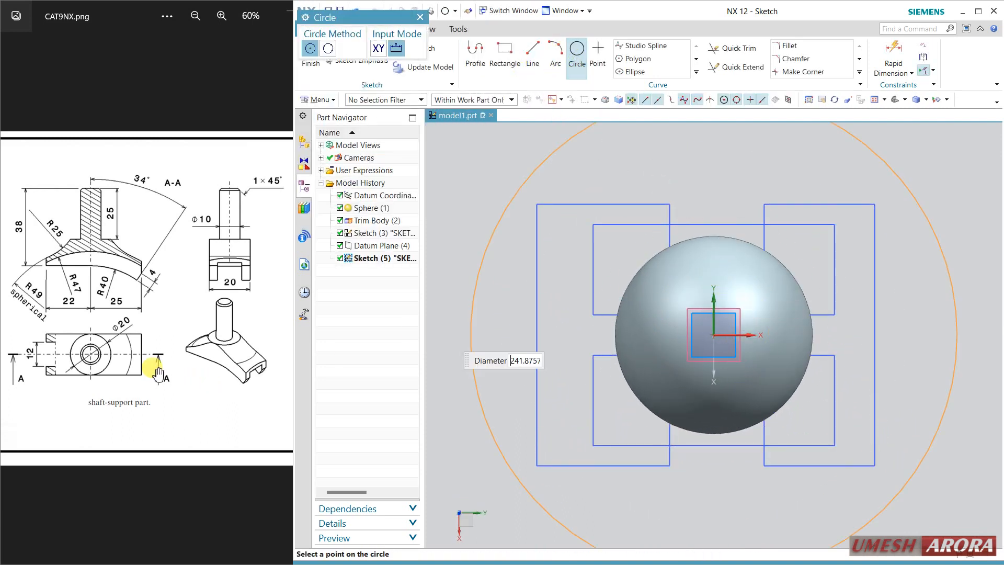
pyautogui.click(782, 264)
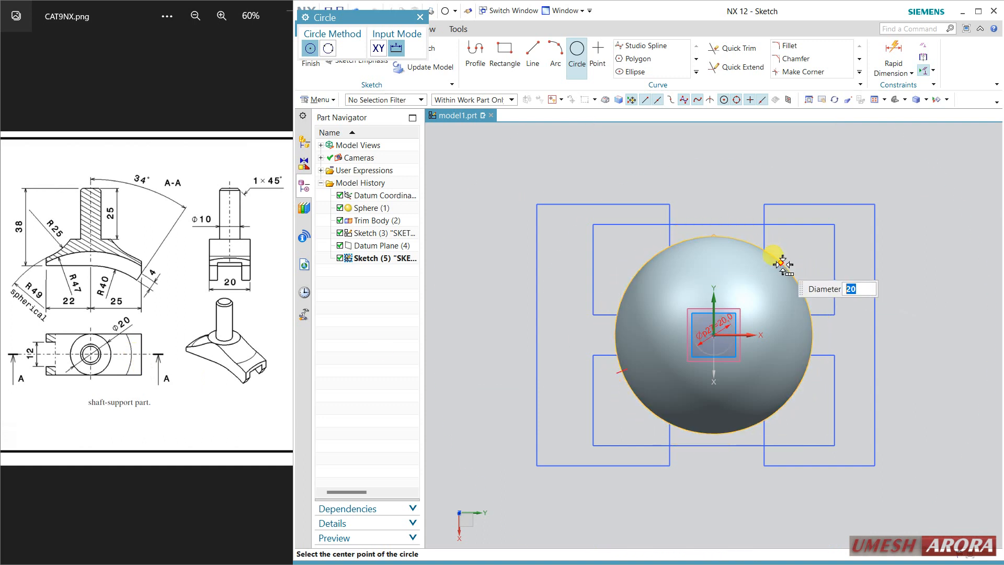
pyautogui.write('20')
pyautogui.click(713, 334)
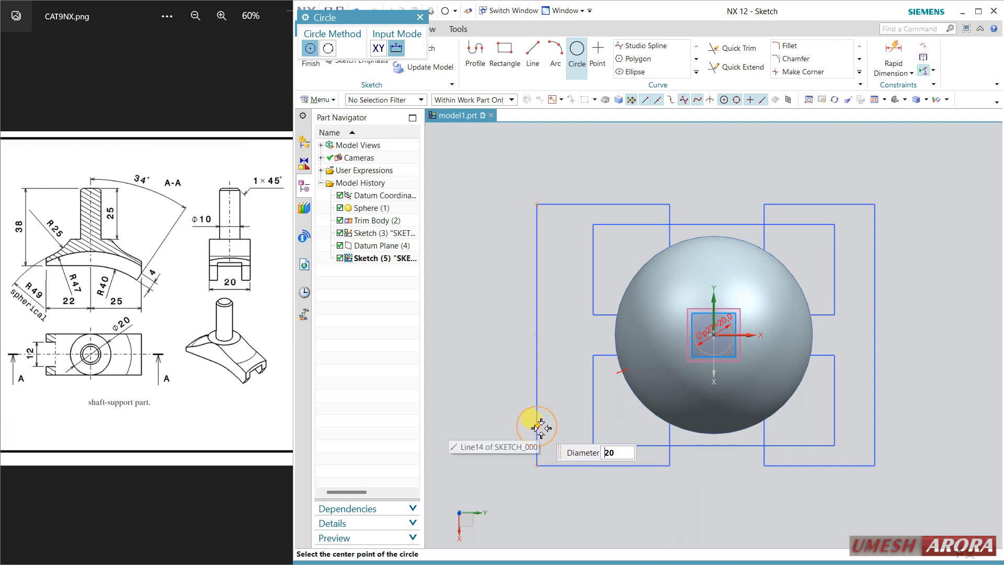
pyautogui.write('1')
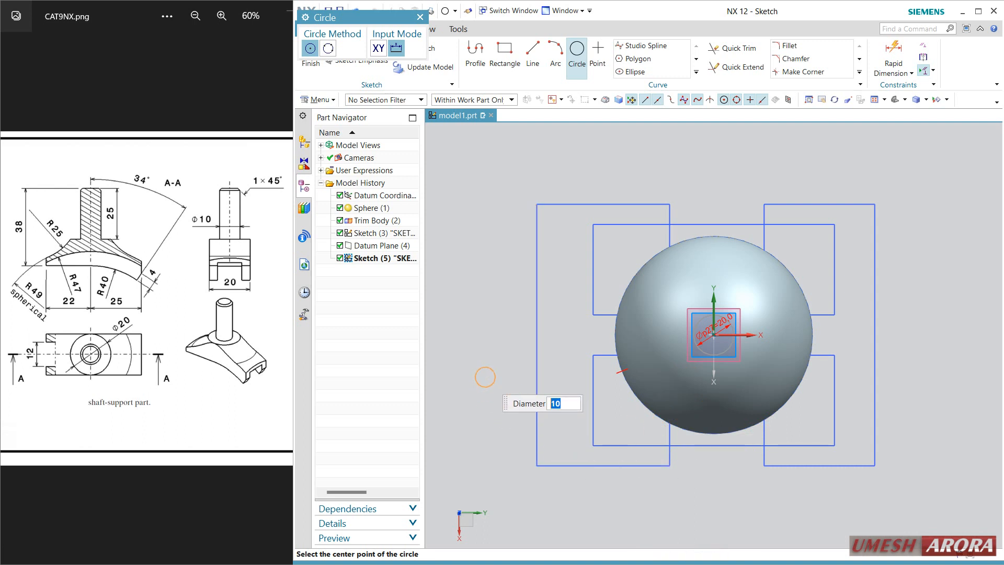
pyautogui.click(714, 334)
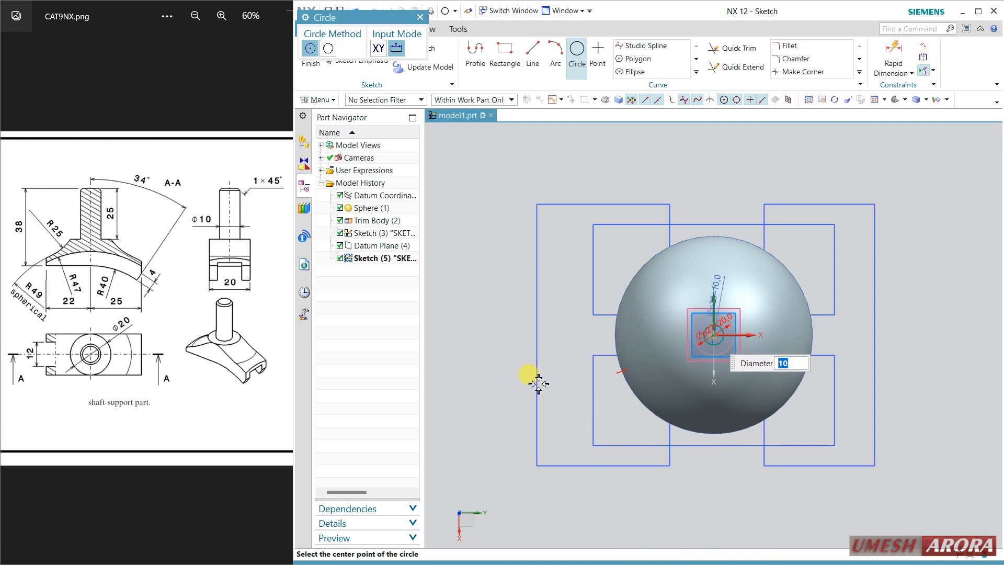
pyautogui.press('Escape')
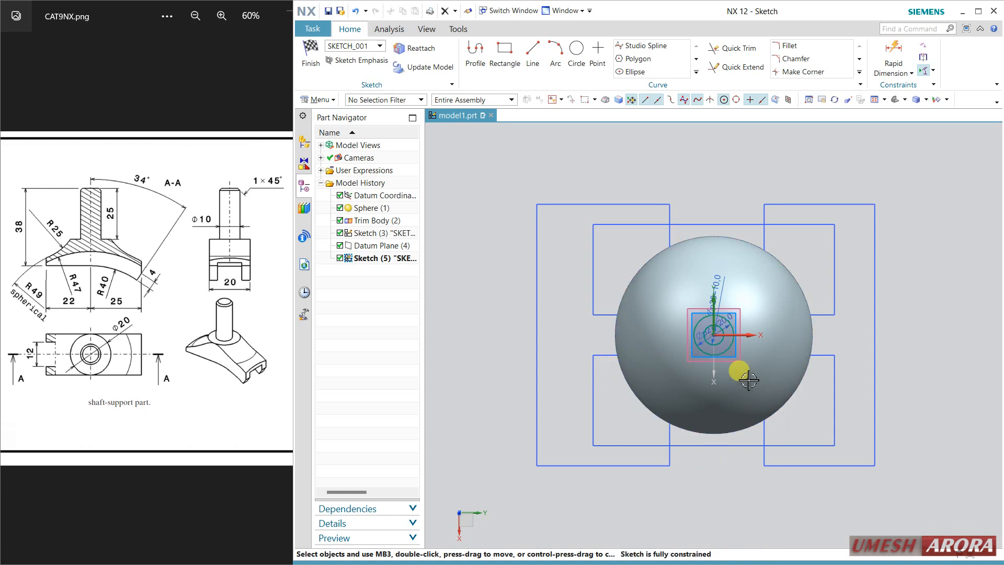
pyautogui.scroll(1, 748, 380)
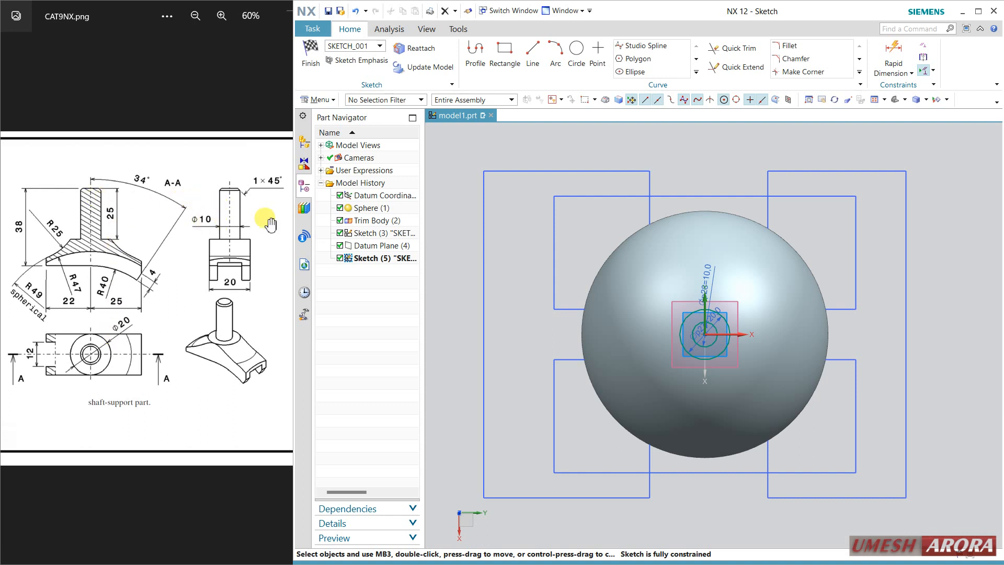
pyautogui.click(313, 67)
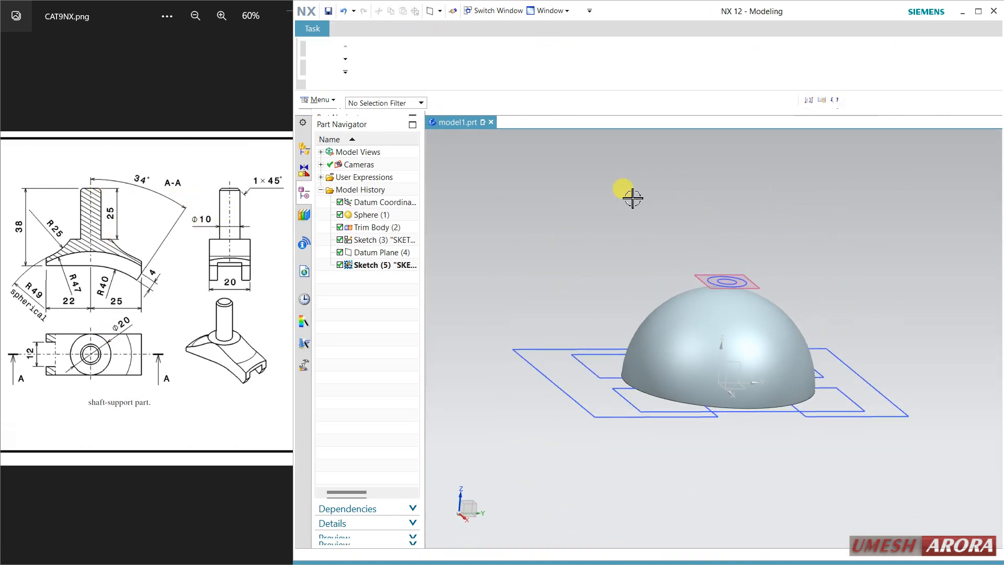
# Extrude the 20 mm circle down to the dome with the Until Next limit, uniting it with the body.
pyautogui.press('x')
pyautogui.scroll(2, 735, 282)
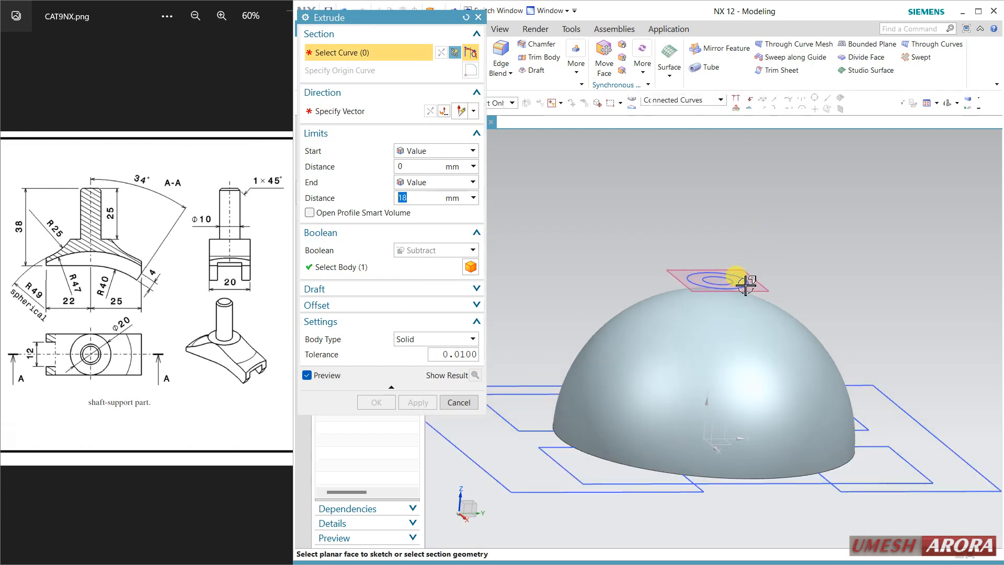
pyautogui.click(742, 283)
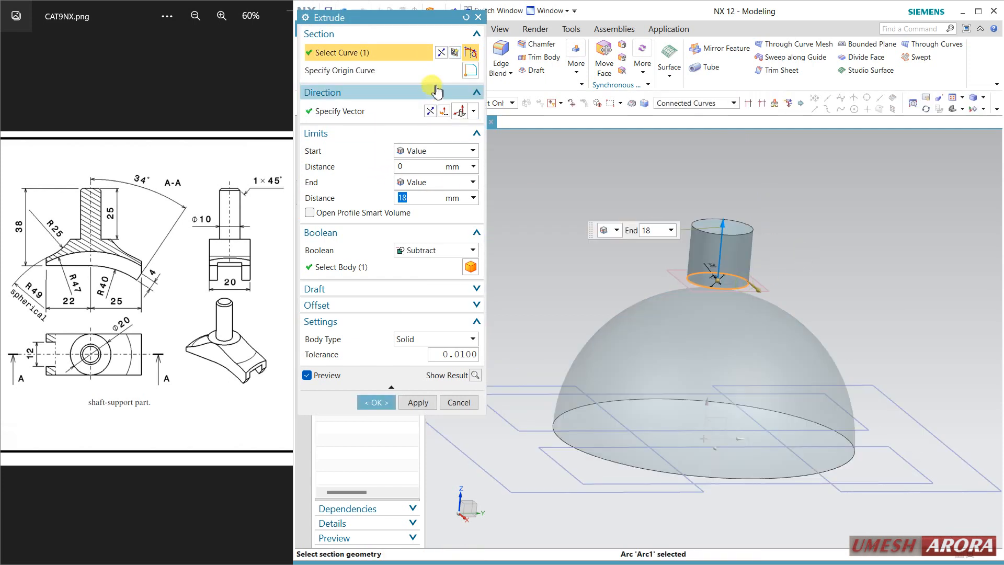
pyautogui.click(430, 111)
pyautogui.click(430, 185)
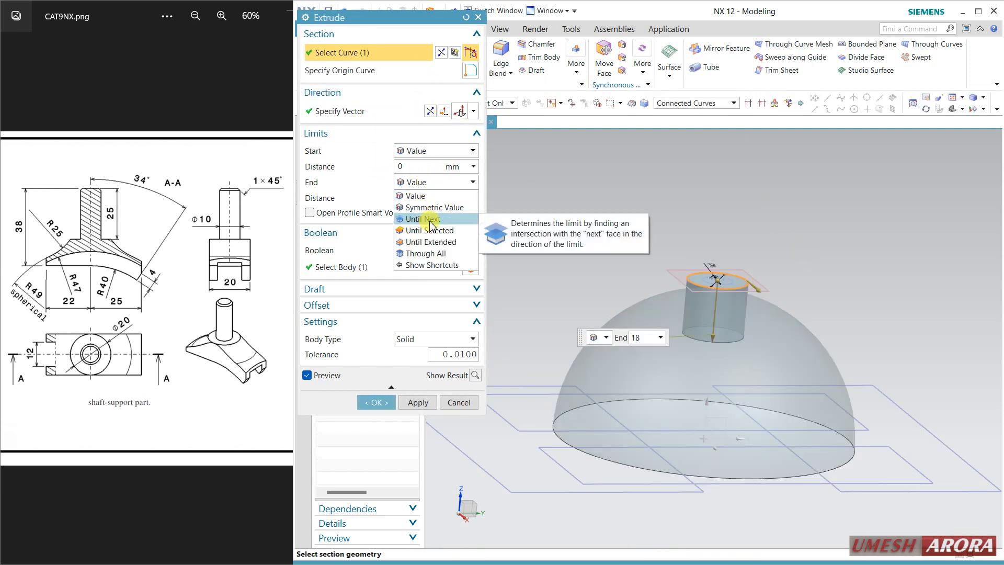
pyautogui.click(418, 219)
pyautogui.click(425, 234)
pyautogui.click(417, 259)
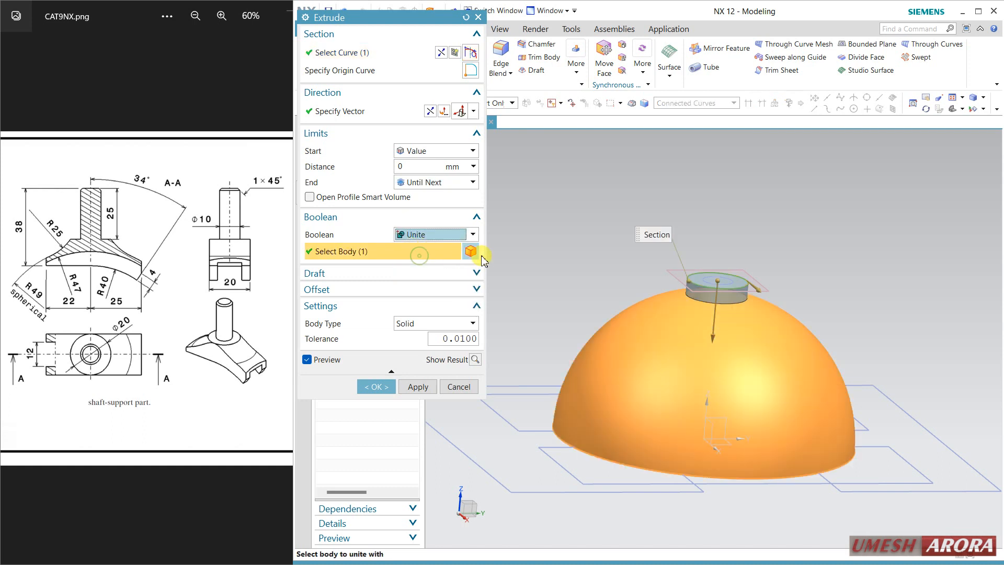
pyautogui.click(418, 386)
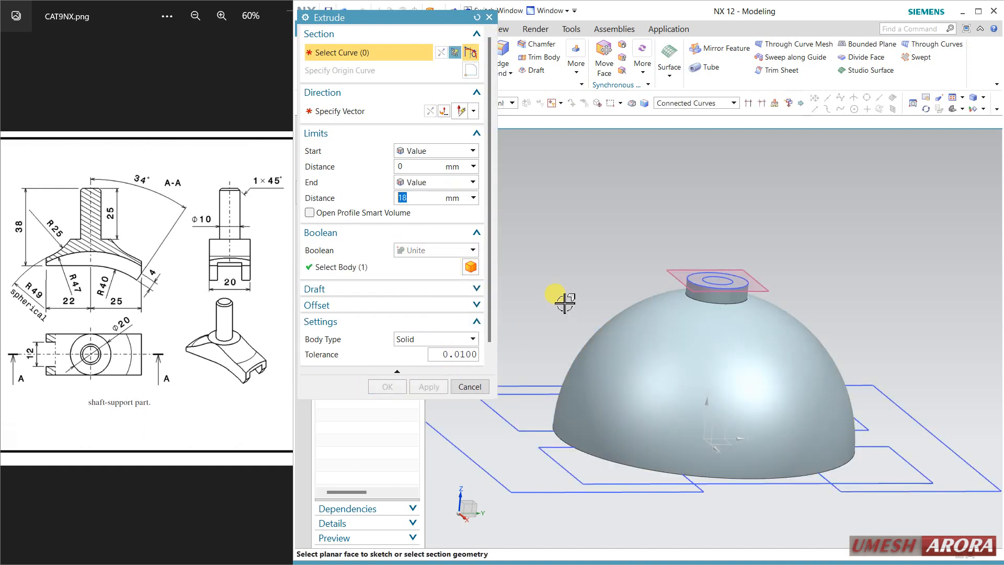
# Extrude the 10 mm circle 25 mm upward as the shaft, uniting it with the body.
pyautogui.click(733, 281)
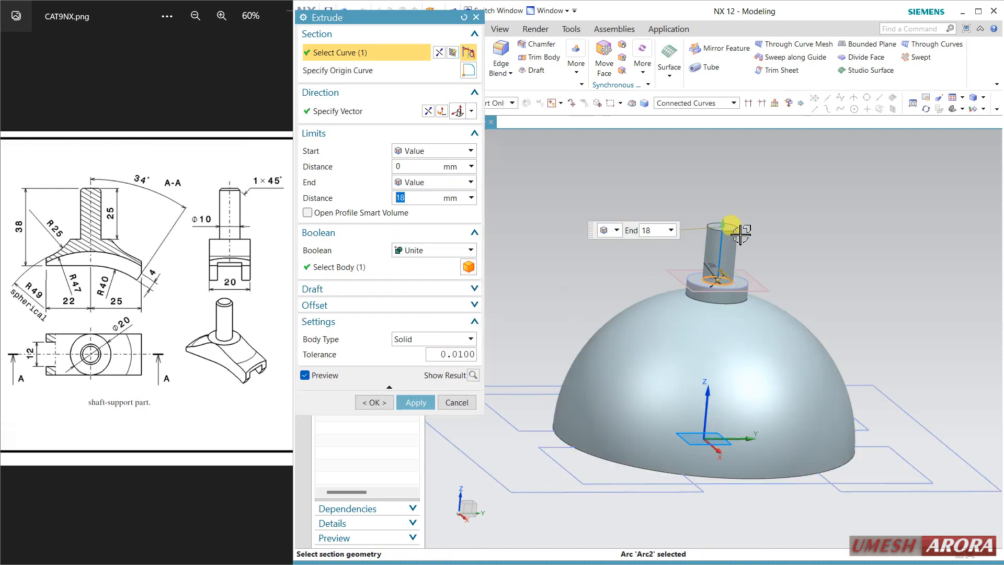
pyautogui.write('25')
pyautogui.press('Return')
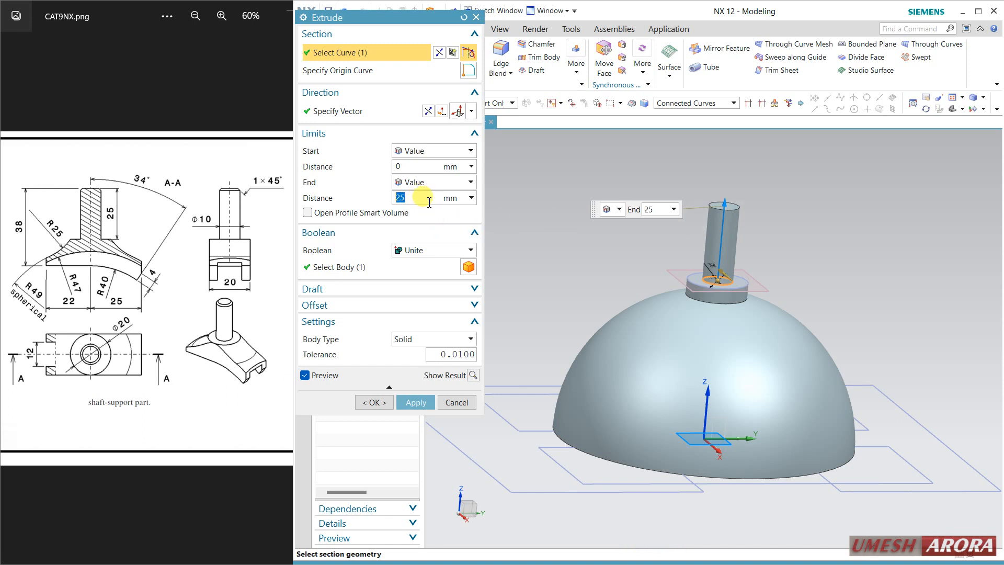
pyautogui.click(377, 402)
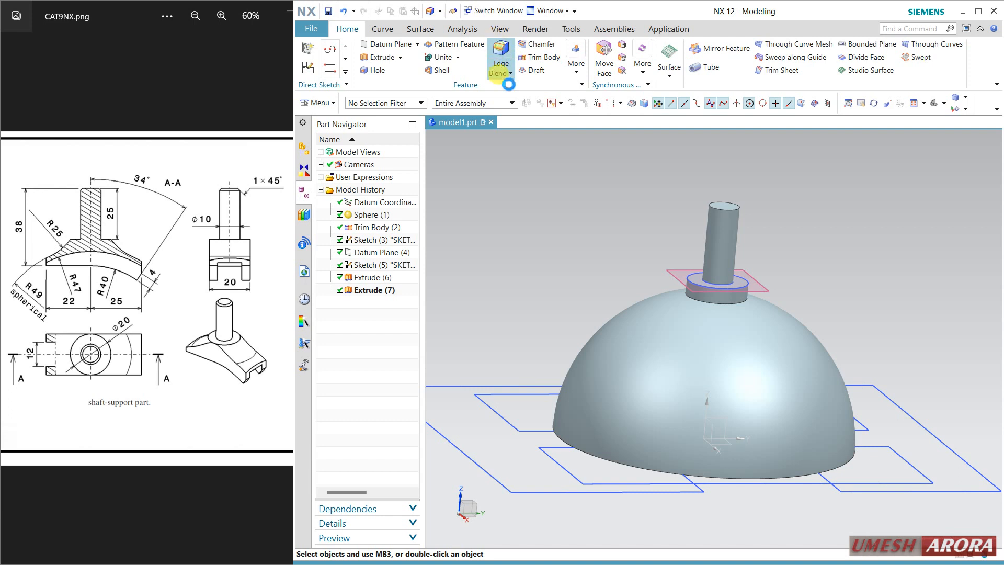
# Blend the edge between the 20 mm boss and the dome with a 25 mm radius, and hide the datum plane and circle sketch.
pyautogui.click(689, 295)
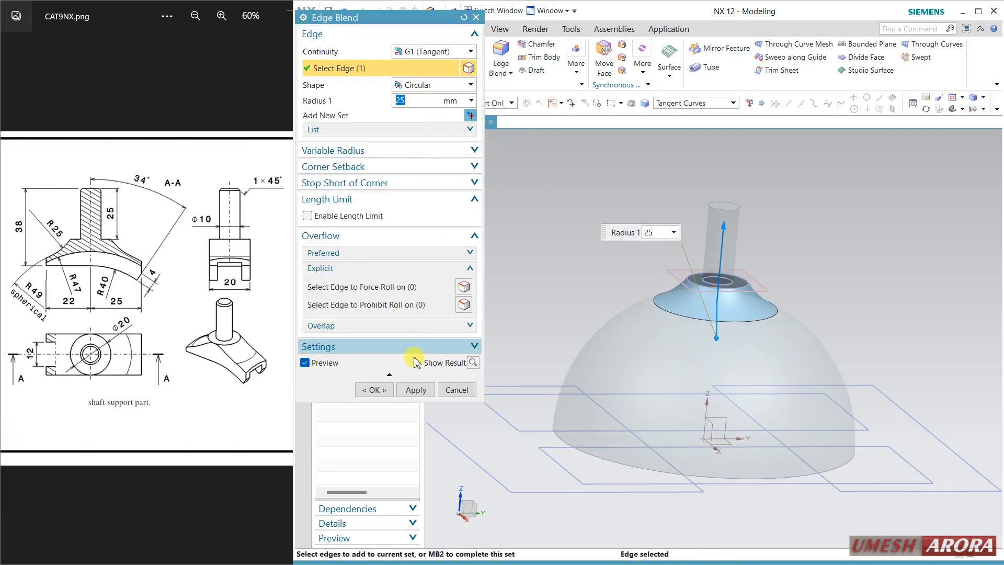
pyautogui.click(384, 390)
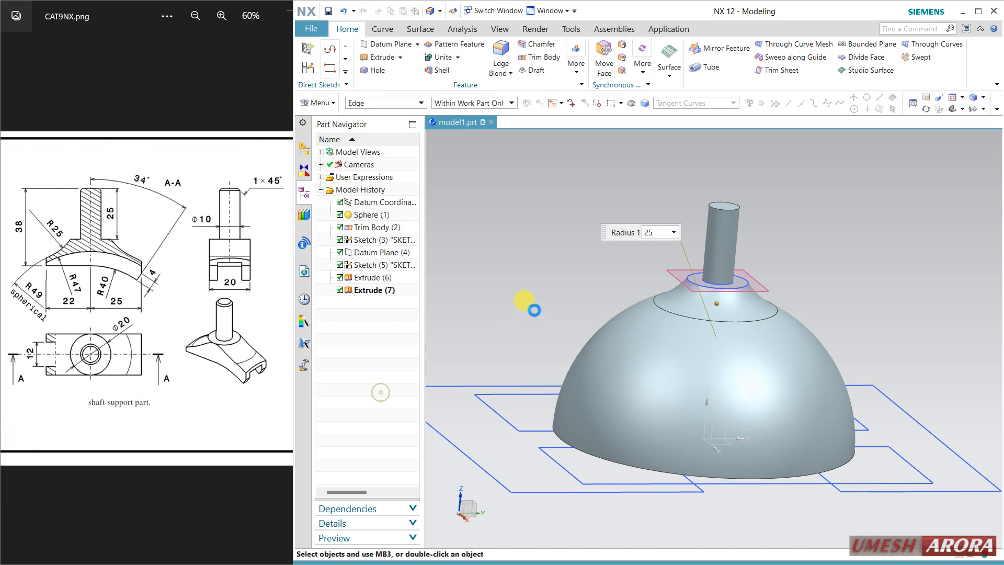
pyautogui.click(715, 291)
pyautogui.hotkey('ctrl', 'b')
pyautogui.hotkey('ctrl', 'b')
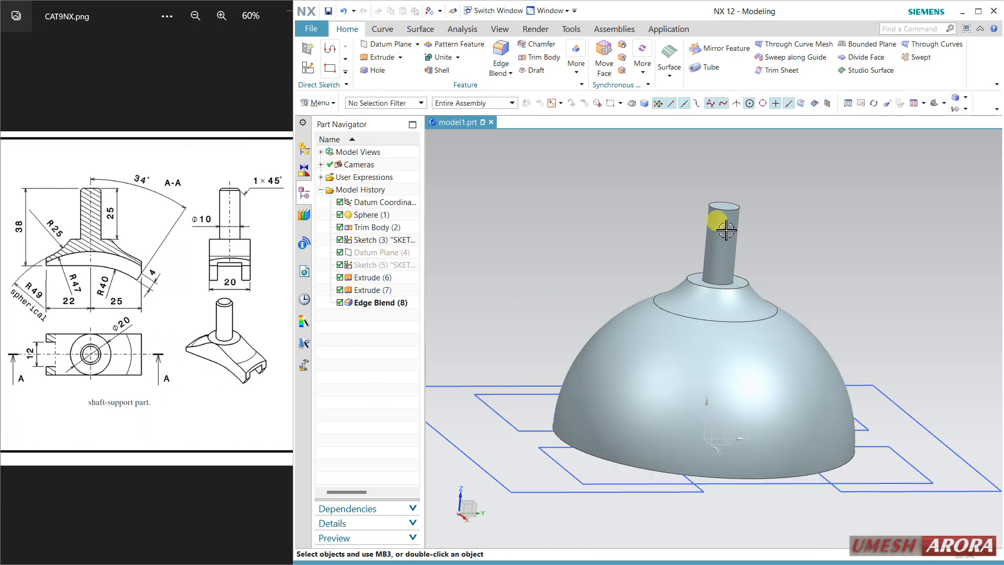
# Chamfer the top circular edge of the shaft 1 × 45° as given in the reference drawing.
pyautogui.click(712, 206)
pyautogui.click(374, 186)
# Extrude the two outer rectangles at the ends of the Y direction 66 mm upward, subtracting them from the dome.
pyautogui.moveTo(757, 269); pyautogui.dragTo(750, 271, button='middle')
pyautogui.click(380, 60)
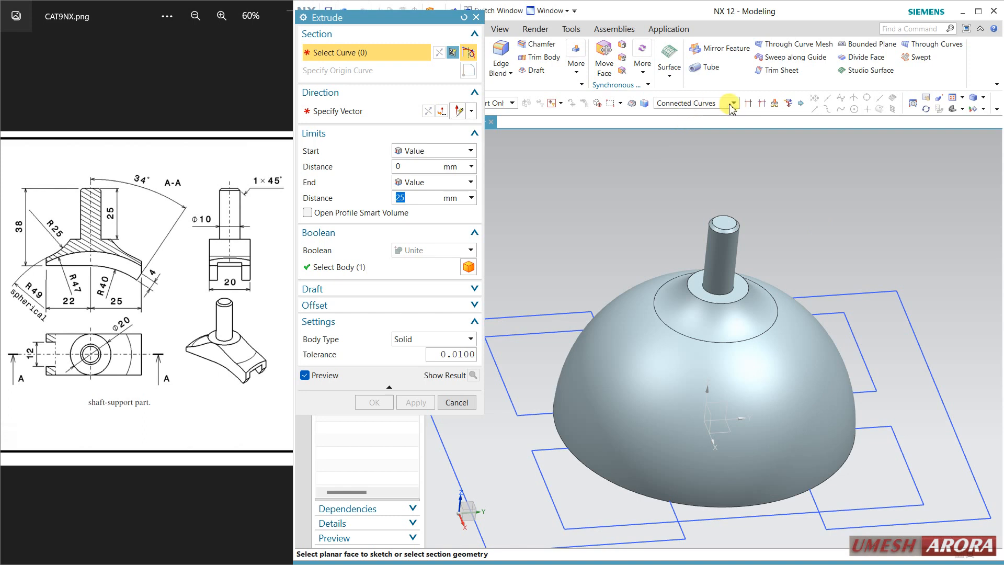
pyautogui.click(851, 295)
pyautogui.click(561, 314)
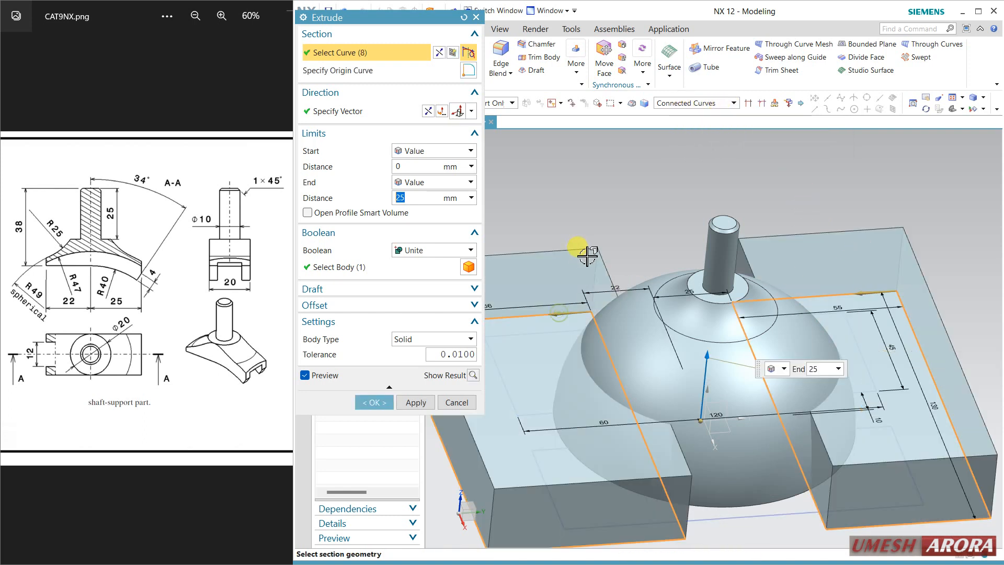
pyautogui.moveTo(710, 358); pyautogui.dragTo(645, 242)
pyautogui.click(450, 250)
pyautogui.click(422, 285)
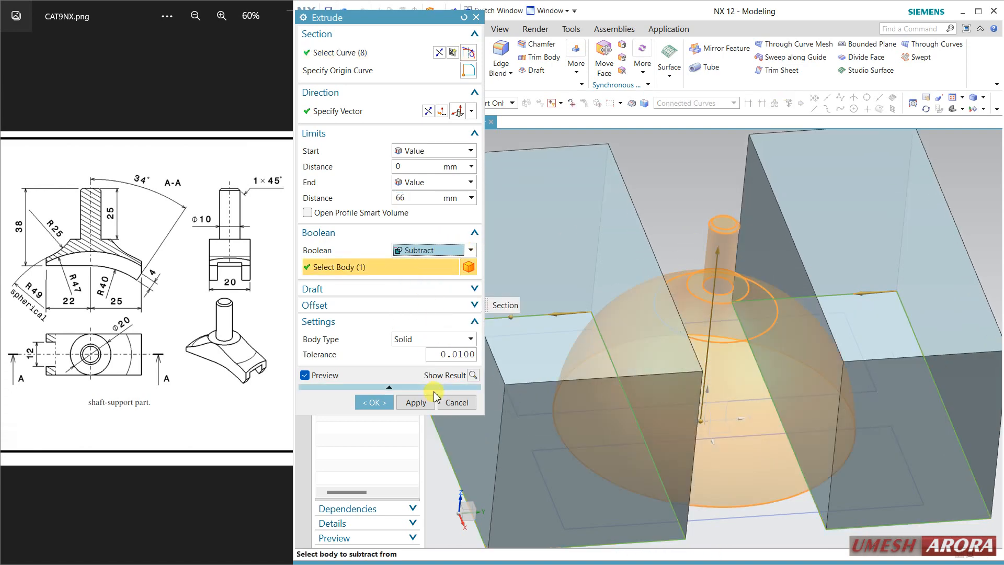
pyautogui.click(416, 402)
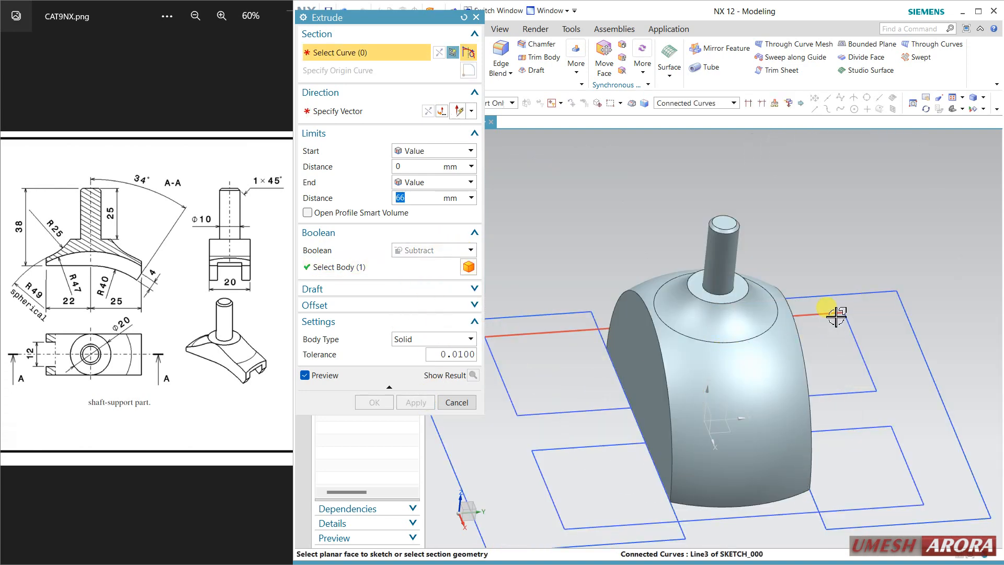
# Extrude the two long rectangles parallel to the Y axis 66 mm upward, subtracting them to narrow the body.
pyautogui.click(835, 316)
pyautogui.click(865, 438)
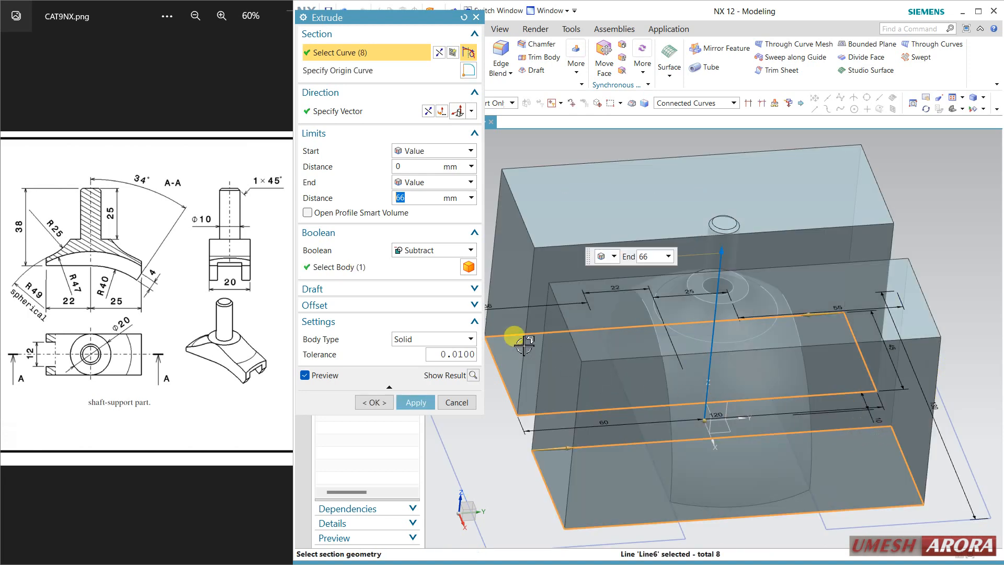
pyautogui.click(415, 402)
pyautogui.moveTo(685, 399)
pyautogui.mouseDown(button='middle')
pyautogui.moveTo(747, 359)
pyautogui.moveTo(740, 351)
pyautogui.mouseUp(button='middle')
pyautogui.click(457, 402)
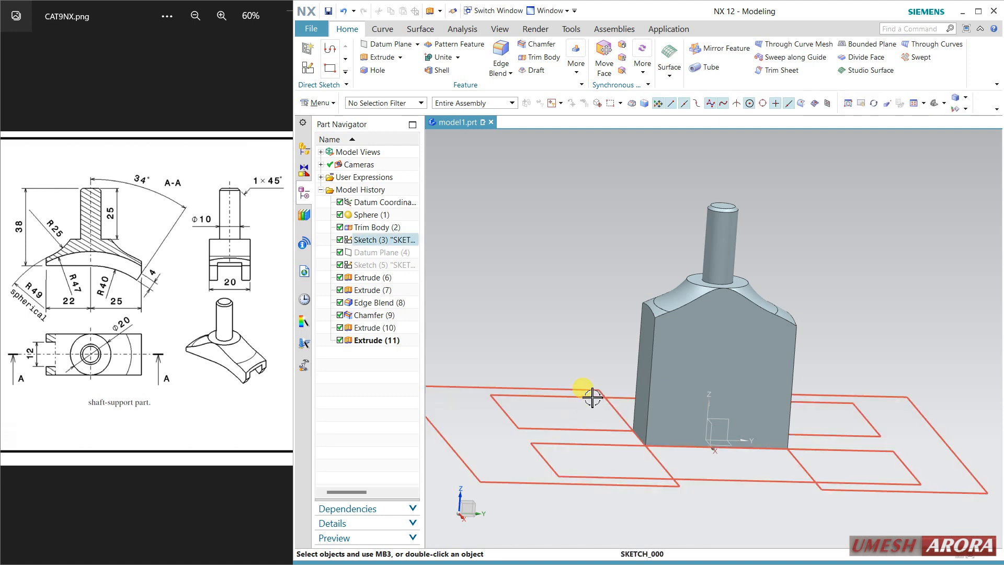
# Hide the rectangle sketch and start a sketch on the YZ datum plane with the Y axis as horizontal reference.
pyautogui.click(592, 397)
pyautogui.hotkey('ctrl', 'b')
pyautogui.click(309, 68)
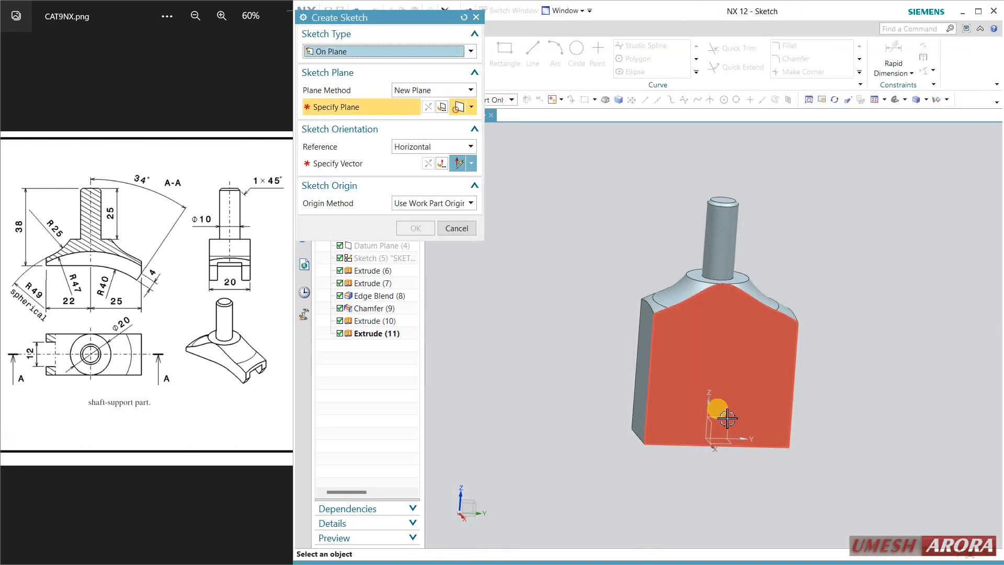
pyautogui.click(724, 411)
pyautogui.click(739, 343)
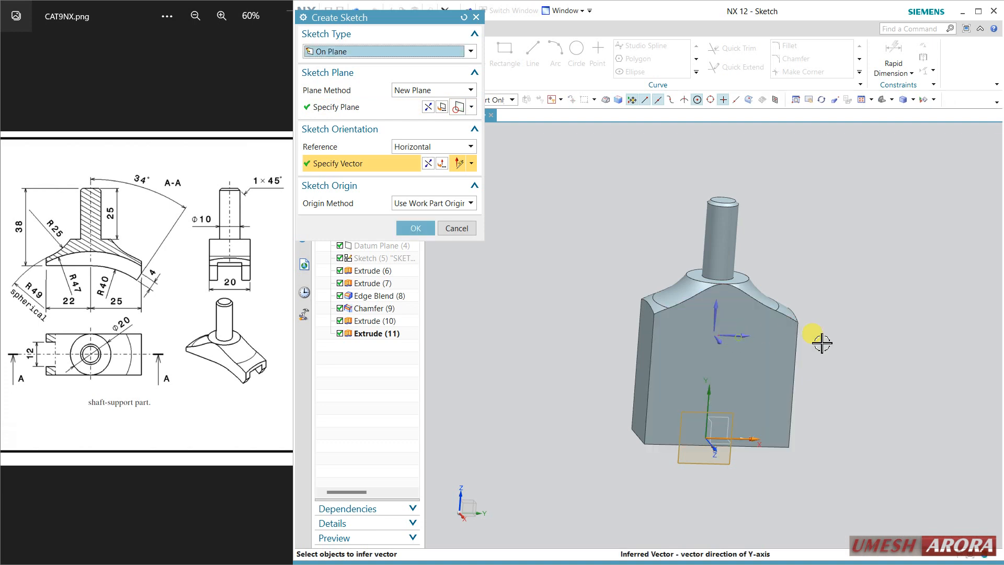
pyautogui.middleClick(847, 338)
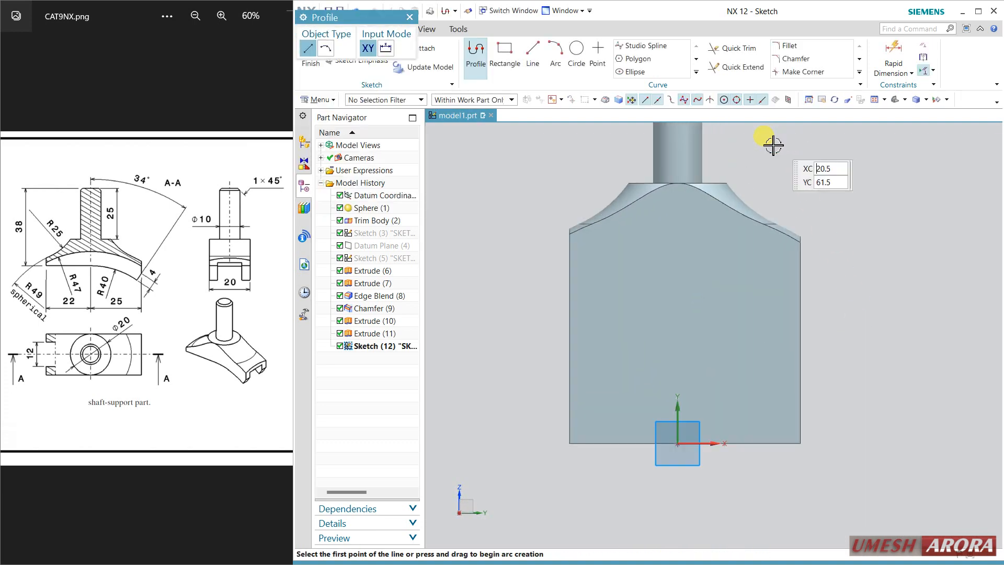
# Draw a circle of 80 mm diameter centred on the sketch origin.
pyautogui.scroll(4, 747, 160)
pyautogui.click(573, 50)
pyautogui.scroll(-3, 654, 233)
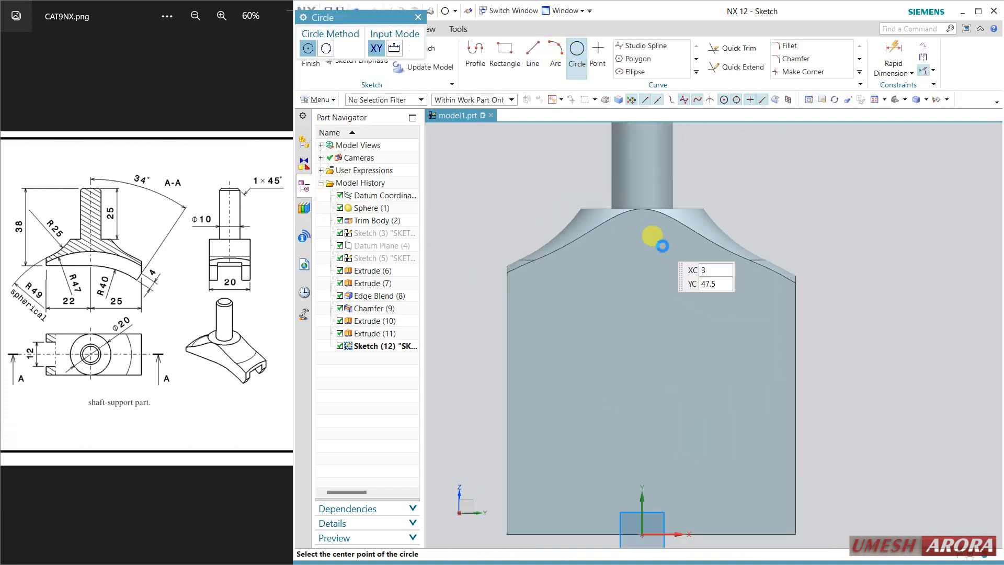
pyautogui.click(646, 476)
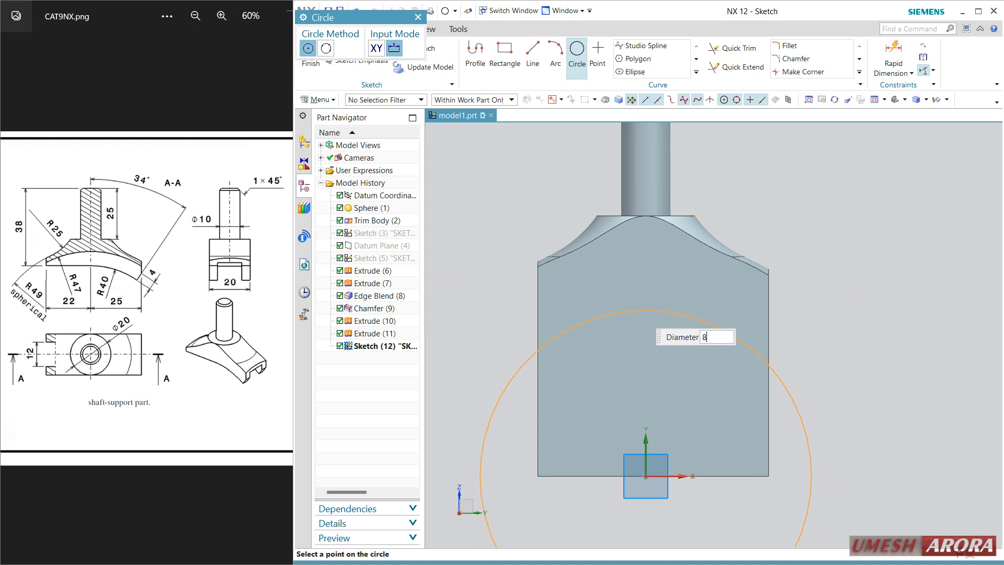
pyautogui.press('Return')
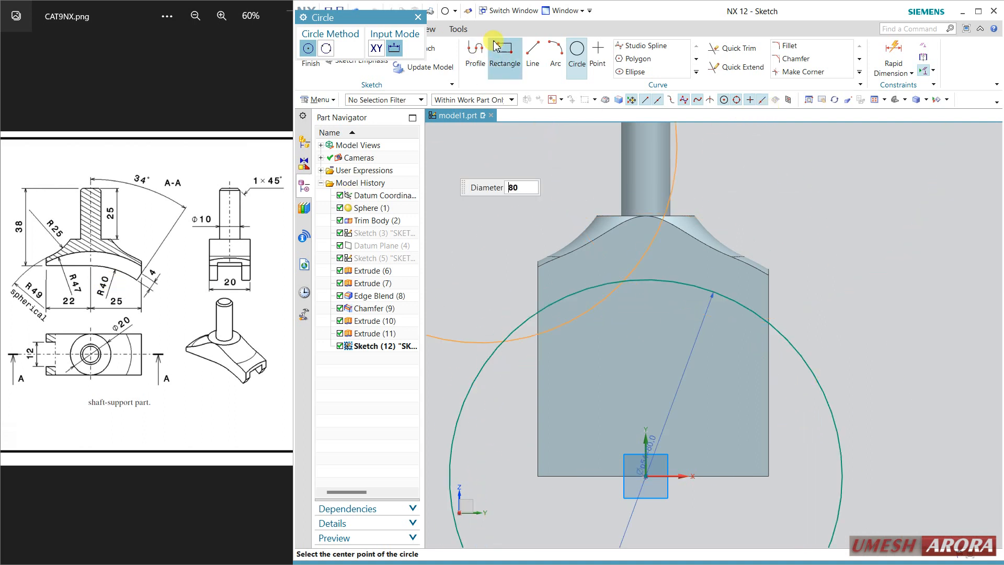
# Draw a horizontal line about 35 mm long leftward from the circle's top point and a vertical line about 28 mm down from its end.
pyautogui.click(483, 53)
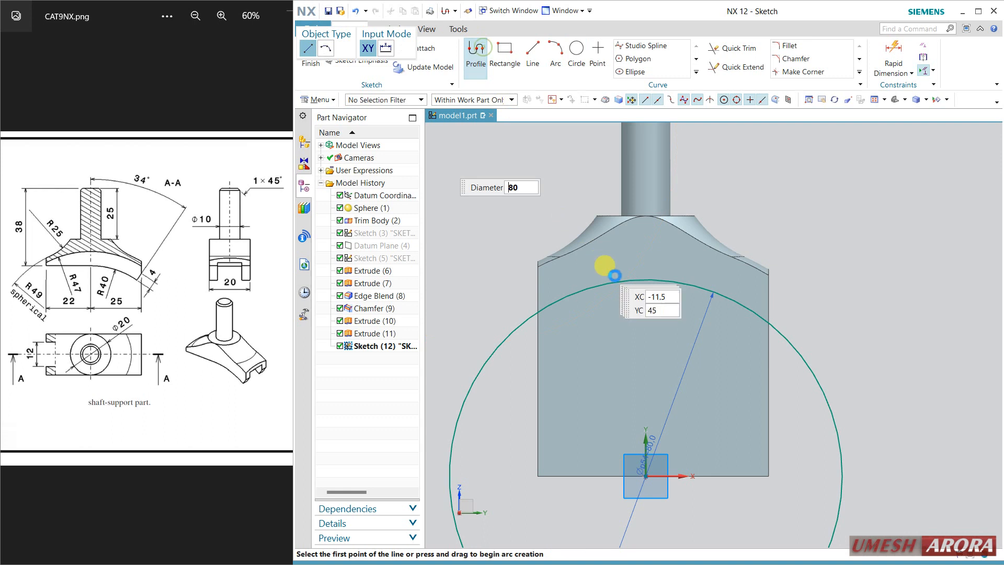
pyautogui.click(645, 280)
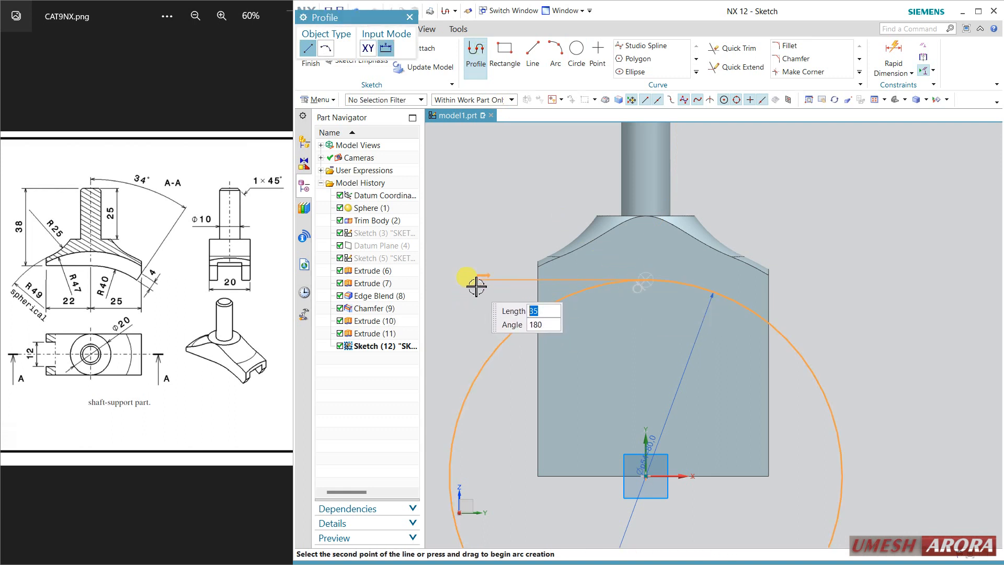
pyautogui.click(474, 284)
pyautogui.click(473, 411)
# Trim the circle's upper-left arc and the vertical line's excess into one closed profile, and set the horizontal line's length to 35 mm.
pyautogui.click(732, 49)
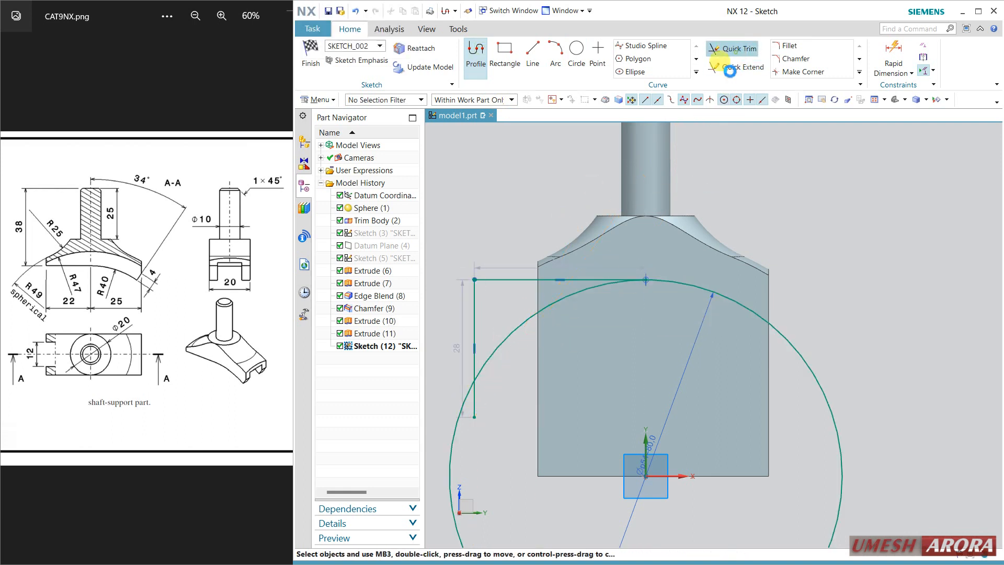
pyautogui.click(498, 355)
pyautogui.press('Escape')
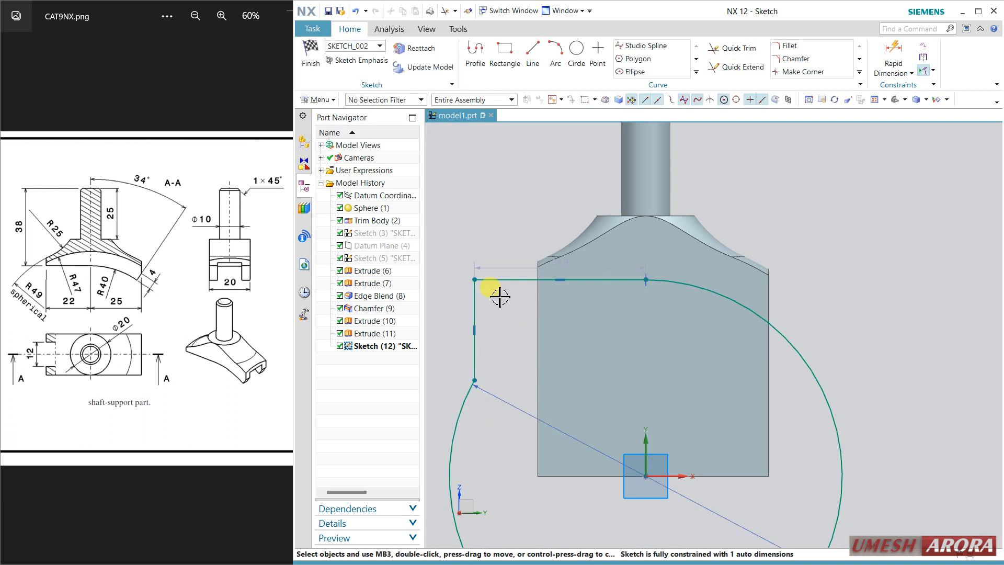
pyautogui.doubleClick(506, 269)
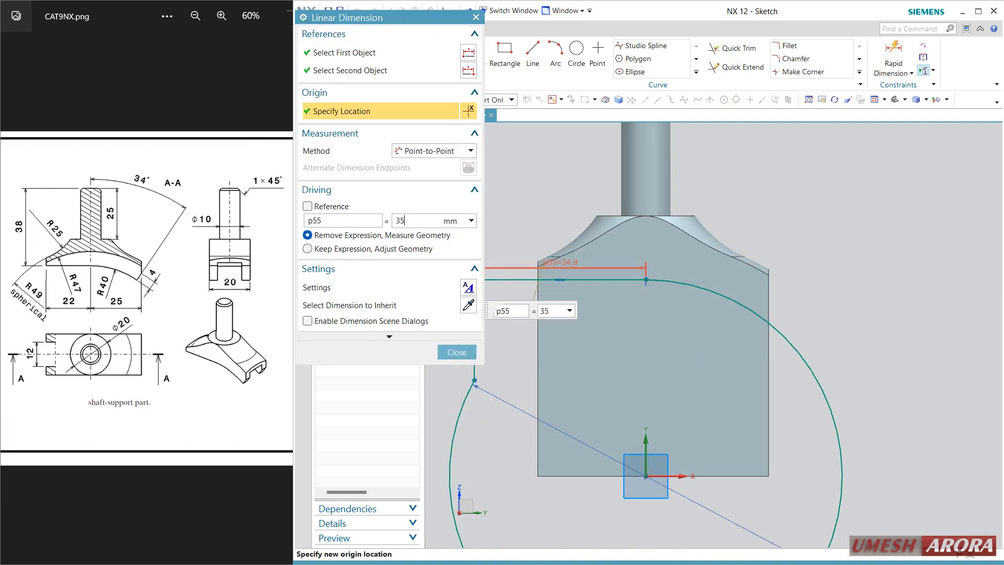
pyautogui.click(457, 352)
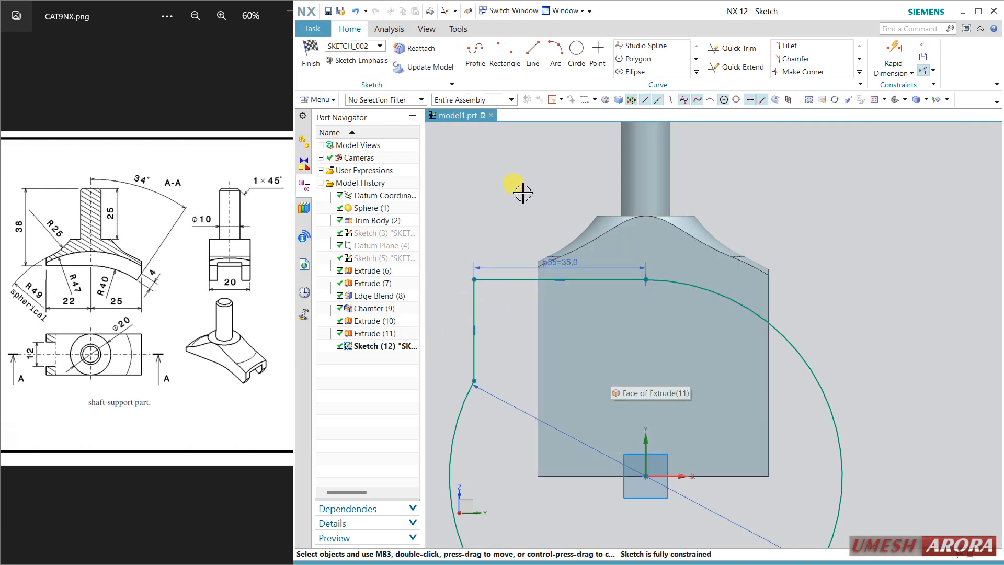
# Add a concentric circle at the origin with diameter 47*2 mm, and finish the sketch.
pyautogui.click(645, 476)
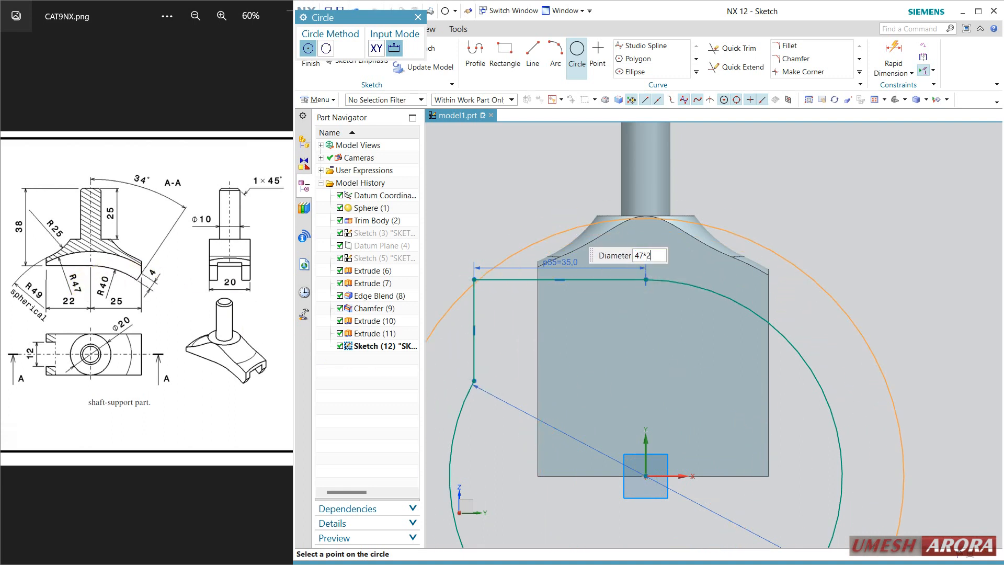
pyautogui.press('Return')
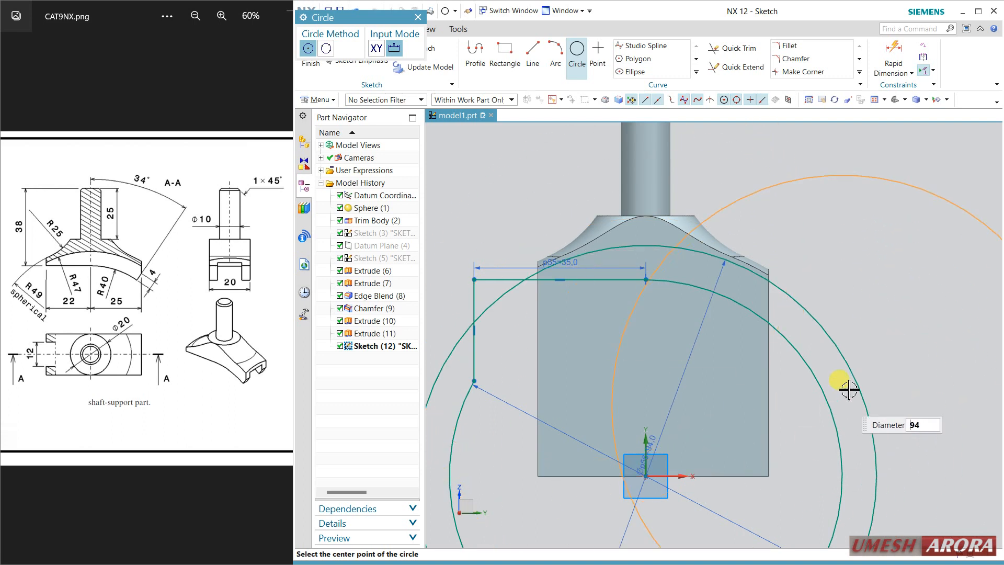
pyautogui.press('Escape')
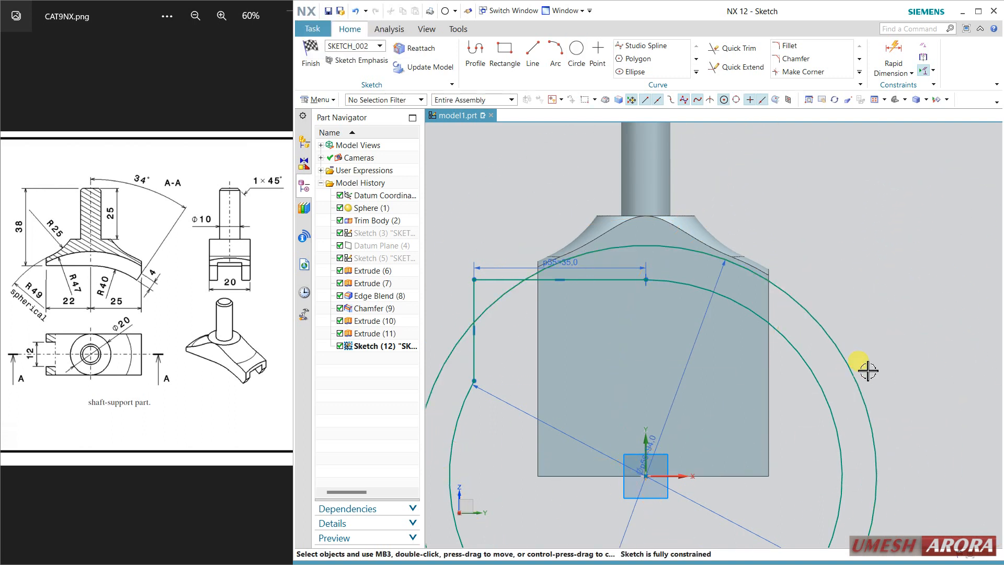
pyautogui.click(312, 53)
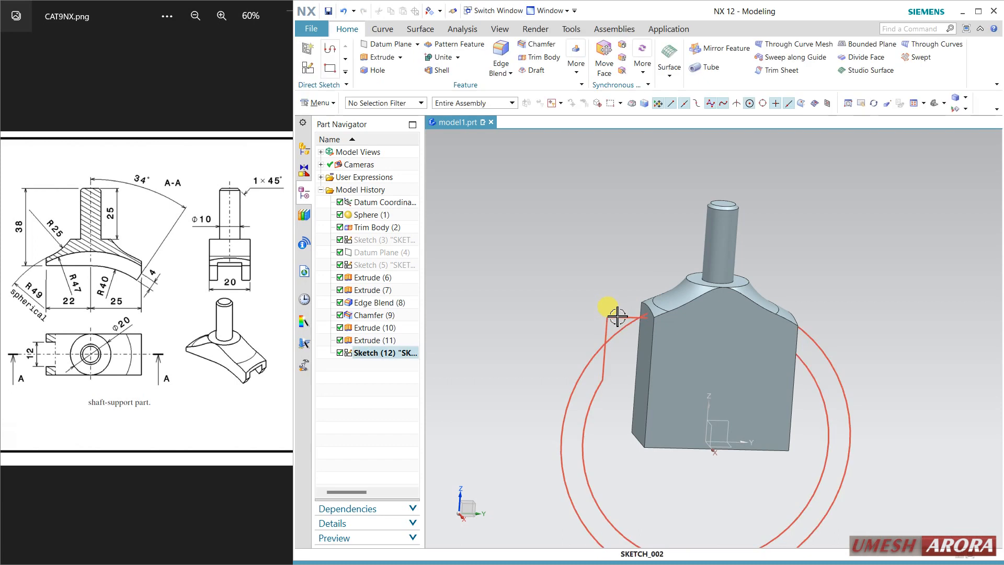
# Extrude the trimmed 80 mm circle profile with a symmetric value of 66 mm, subtracting it from the body's underside.
pyautogui.click(386, 59)
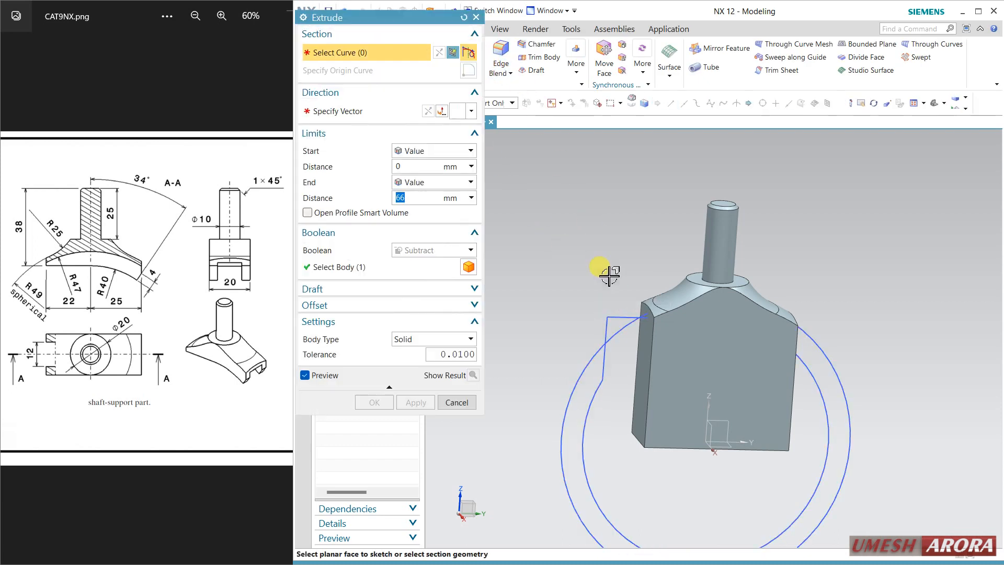
pyautogui.click(607, 315)
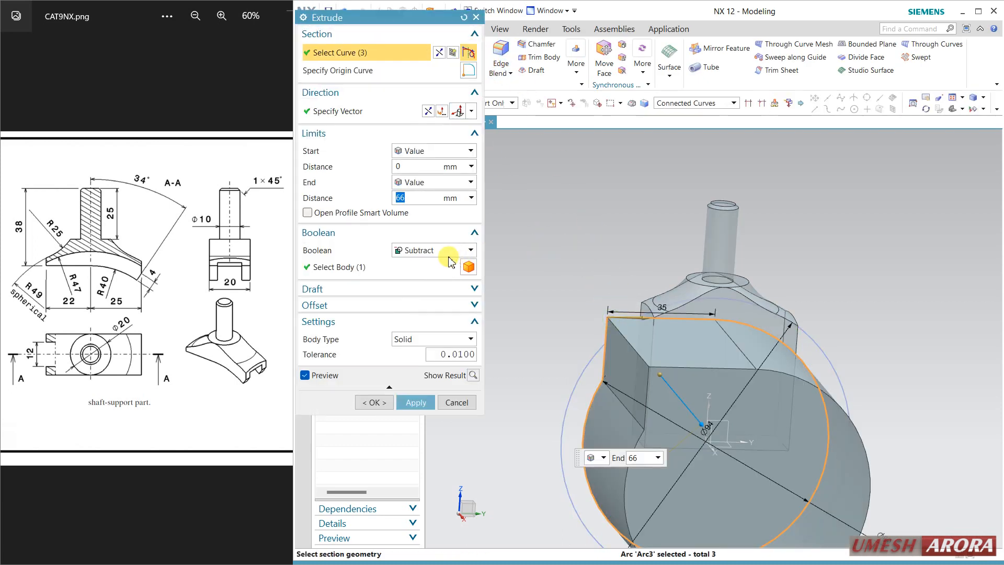
pyautogui.click(434, 184)
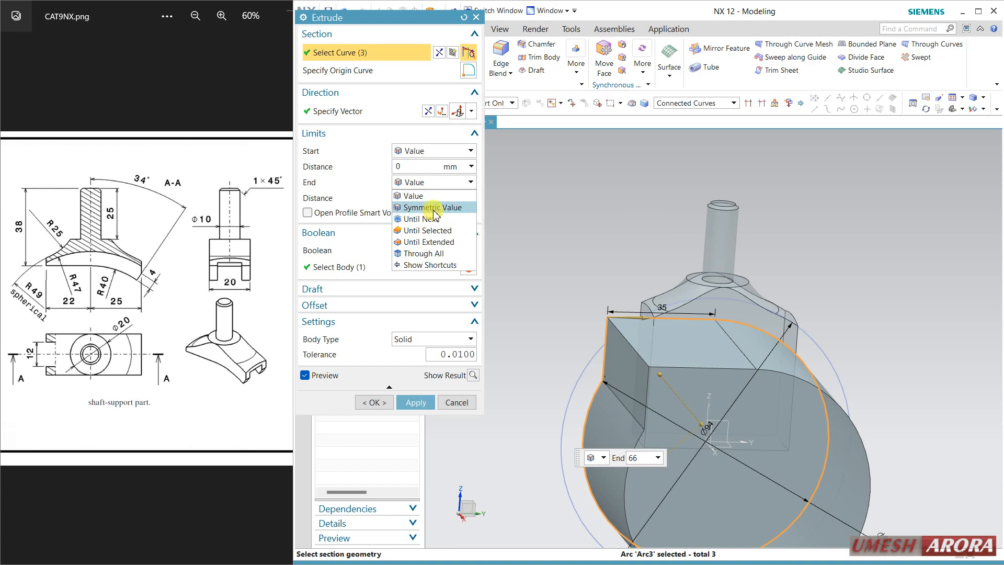
pyautogui.click(433, 209)
pyautogui.click(415, 371)
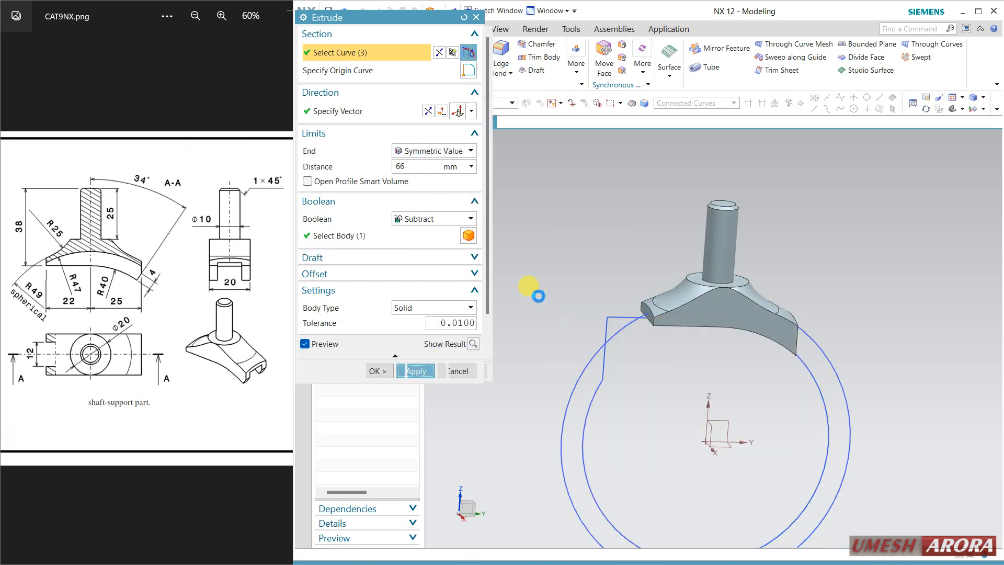
# Extrude the 94 mm circle with a symmetric value of 6 mm, subtracting it to cut the slot under the body.
pyautogui.moveTo(717, 343); pyautogui.dragTo(737, 357, button='middle')
pyautogui.scroll(3, 829, 314)
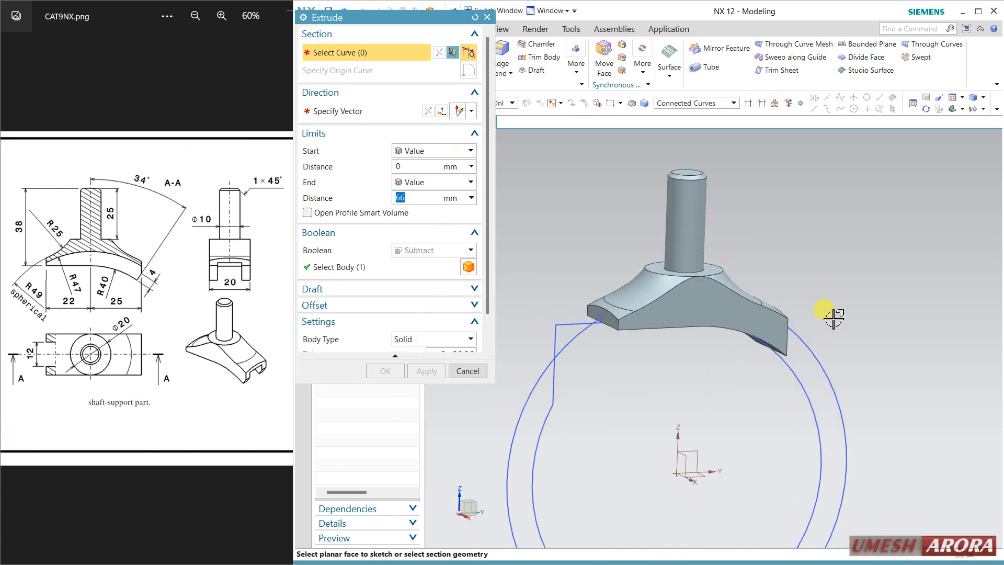
pyautogui.click(816, 361)
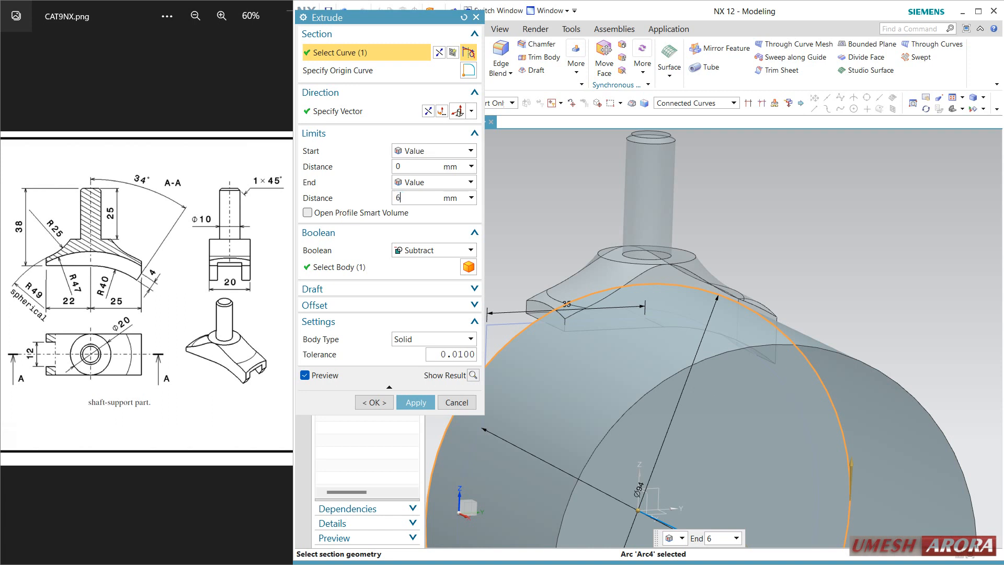
pyautogui.click(434, 182)
pyautogui.click(421, 196)
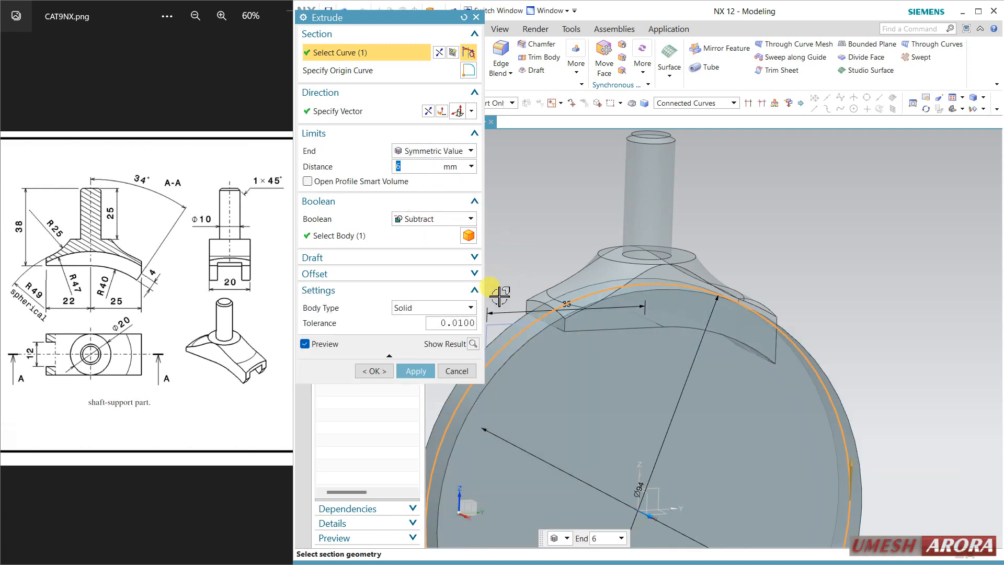
pyautogui.click(382, 372)
pyautogui.scroll(-2, 853, 326)
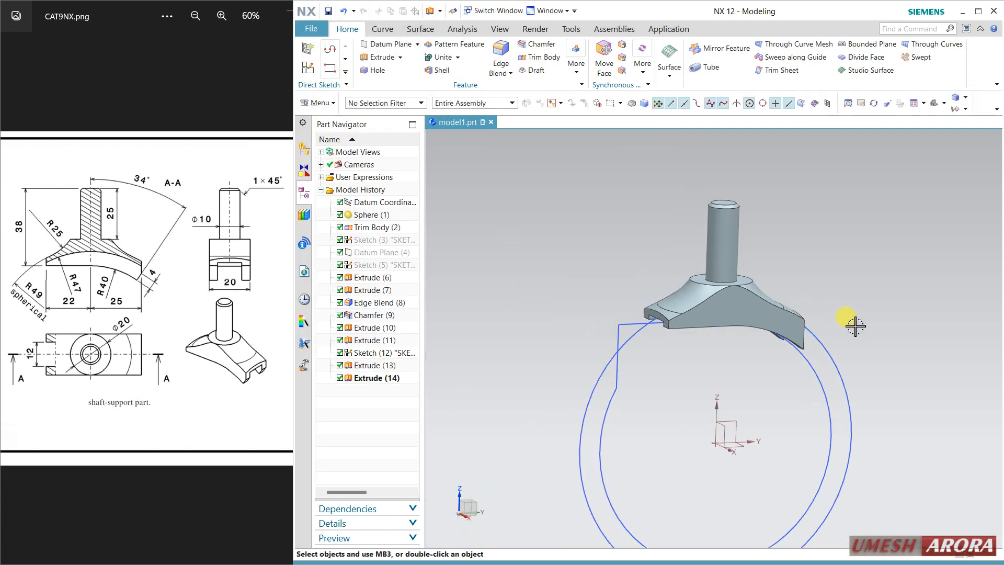
# Hide the sketch that holds the two underside circles.
pyautogui.click(833, 365)
pyautogui.hotkey('ctrl', 'b')
pyautogui.moveTo(807, 391); pyautogui.dragTo(769, 383, button='middle')
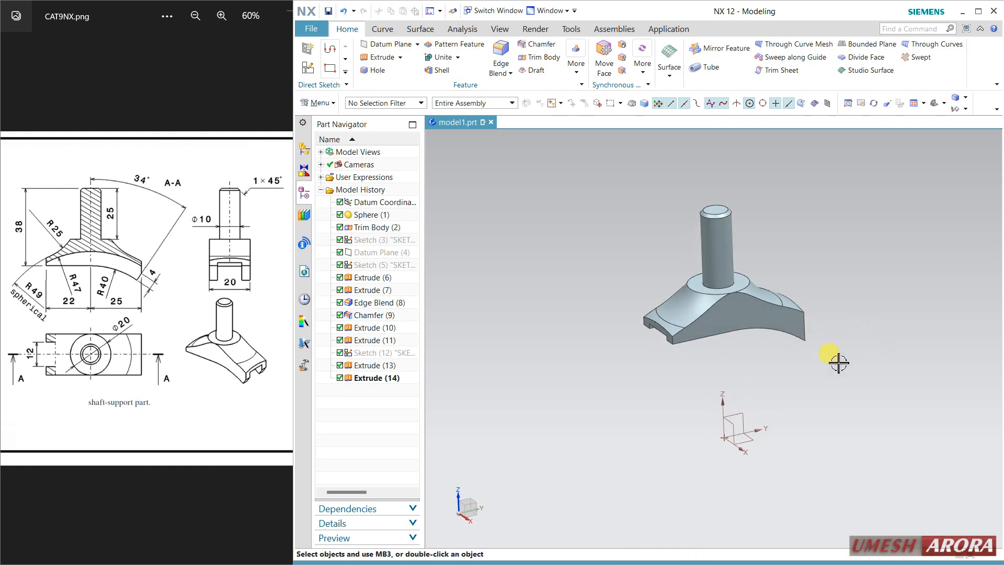
# Start a new sketch on the YZ datum plane with the Y axis as horizontal reference.
pyautogui.click(309, 68)
pyautogui.click(734, 421)
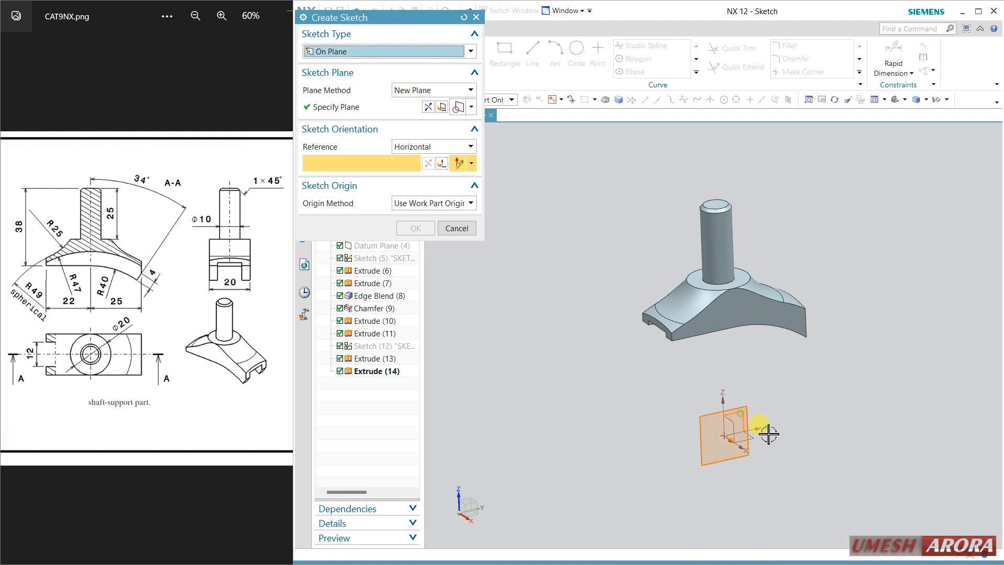
pyautogui.click(764, 430)
pyautogui.middleClick(793, 431)
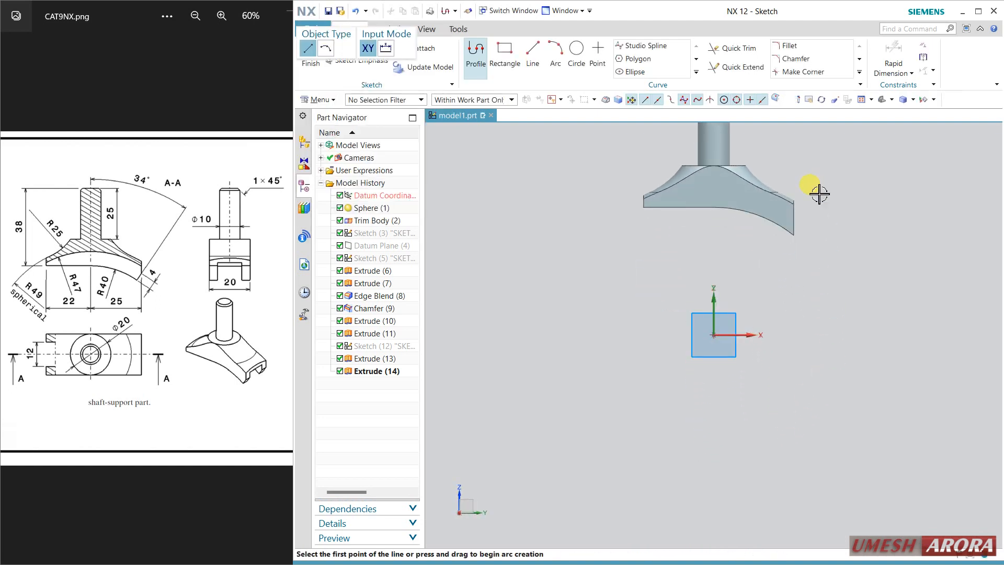
# Draw a short line from the body's vertical end edge to the underside arc and dimension its length as 4 mm.
pyautogui.scroll(6, 819, 194)
pyautogui.click(728, 300)
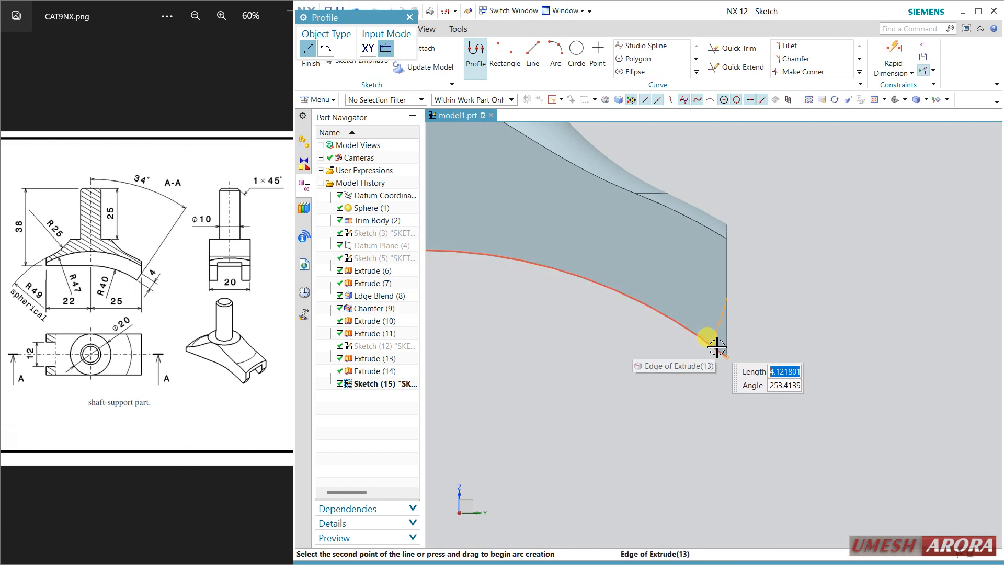
pyautogui.click(716, 346)
pyautogui.press('Escape')
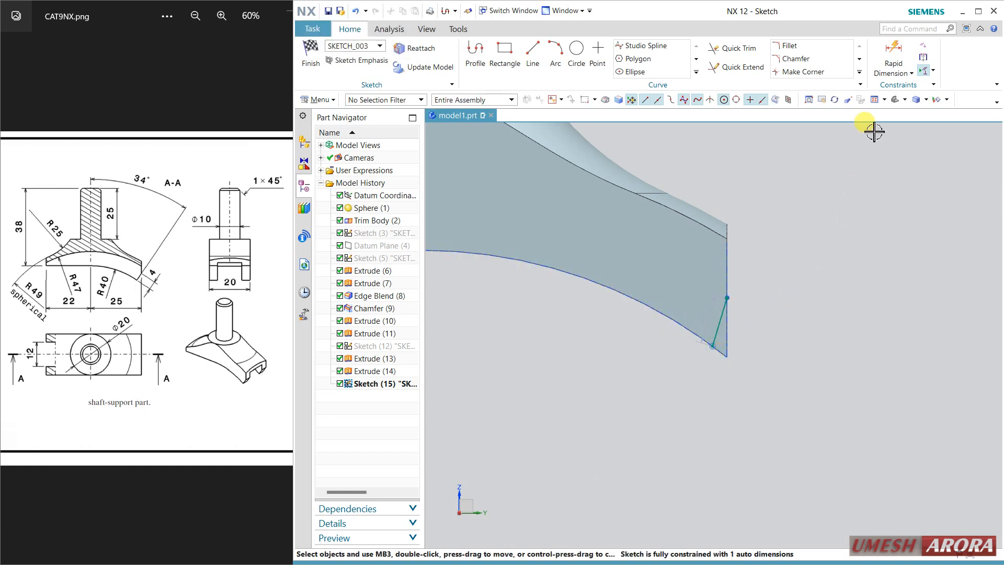
pyautogui.click(894, 49)
pyautogui.click(722, 315)
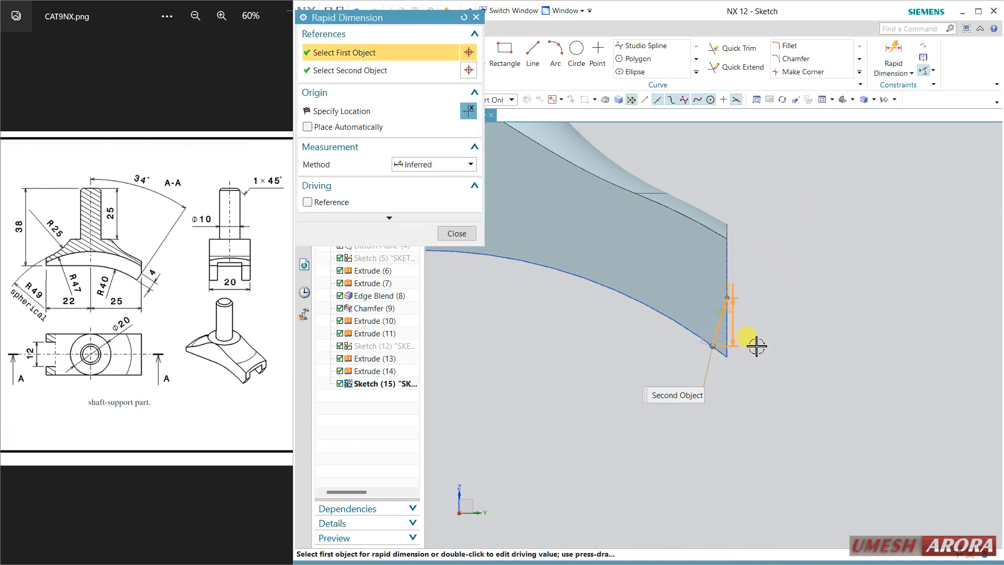
pyautogui.click(803, 354)
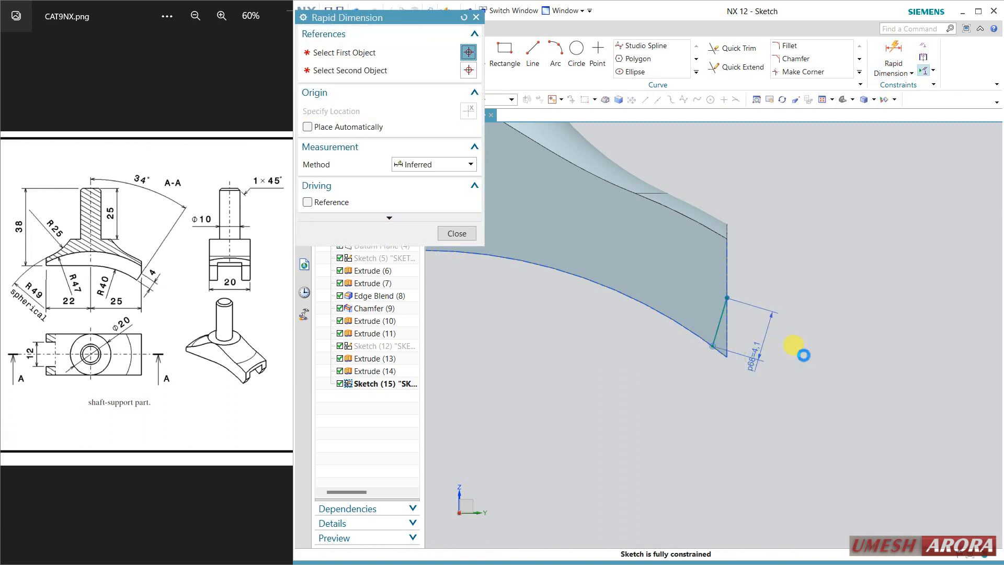
pyautogui.click(457, 233)
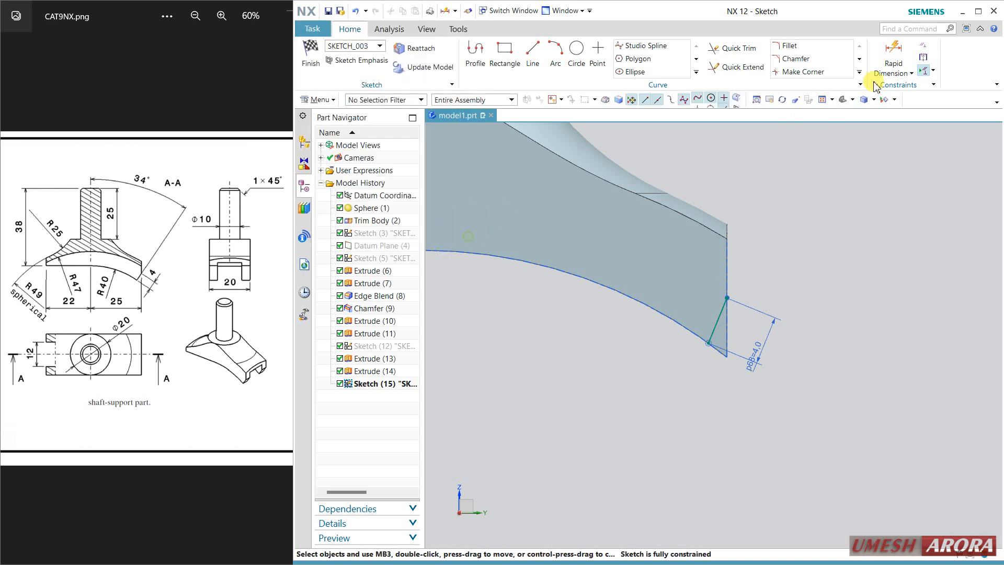
# Try to add an angular dimension between the short line and the sketch's vertical axis.
pyautogui.click(911, 73)
pyautogui.click(906, 140)
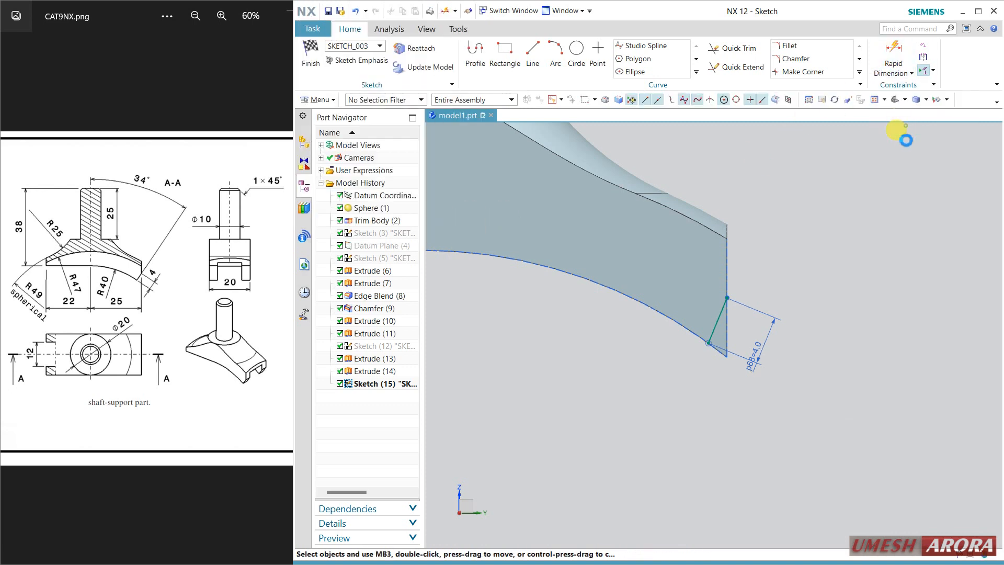
pyautogui.click(724, 318)
pyautogui.scroll(-3, 836, 410)
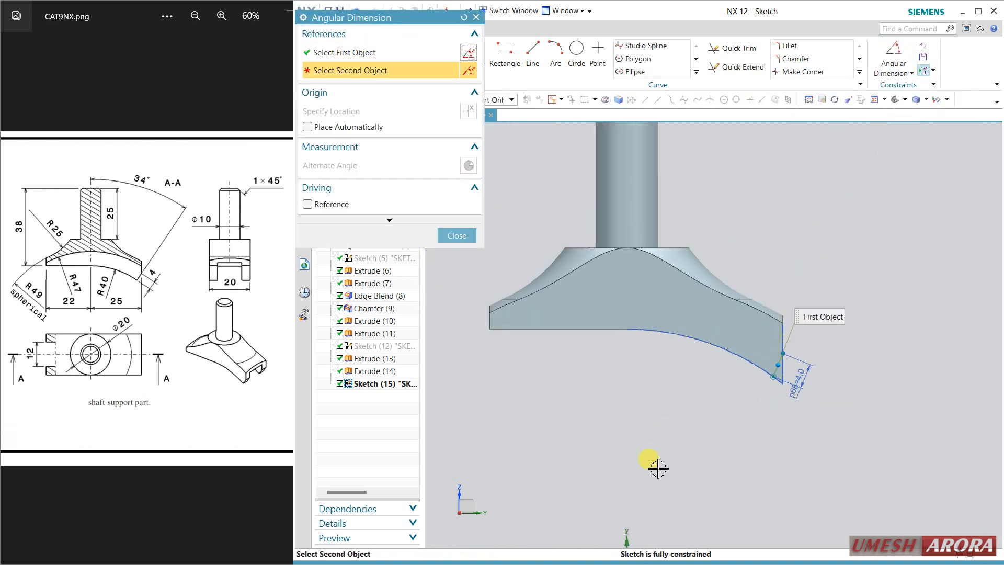
pyautogui.click(627, 400)
pyautogui.click(682, 419)
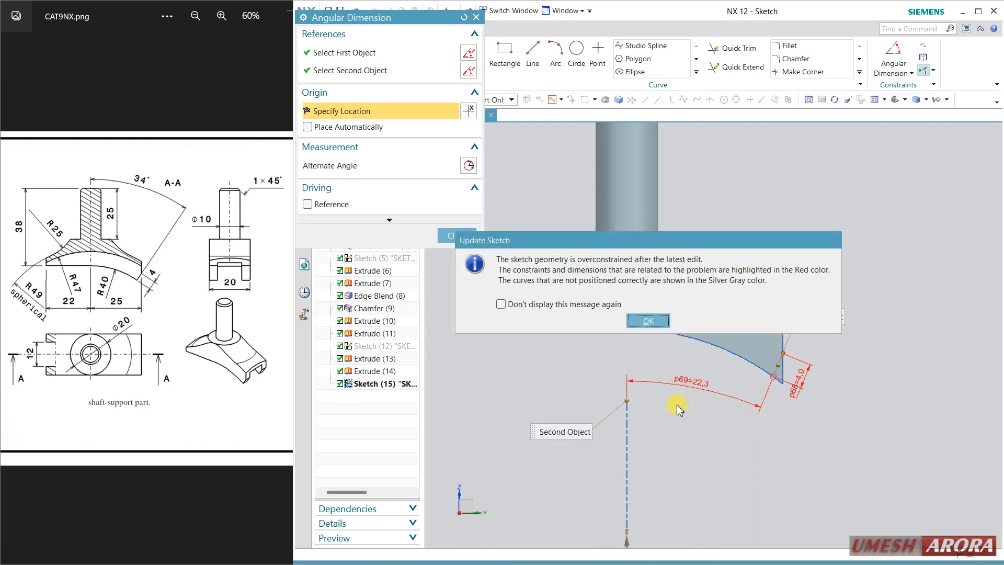
pyautogui.click(646, 321)
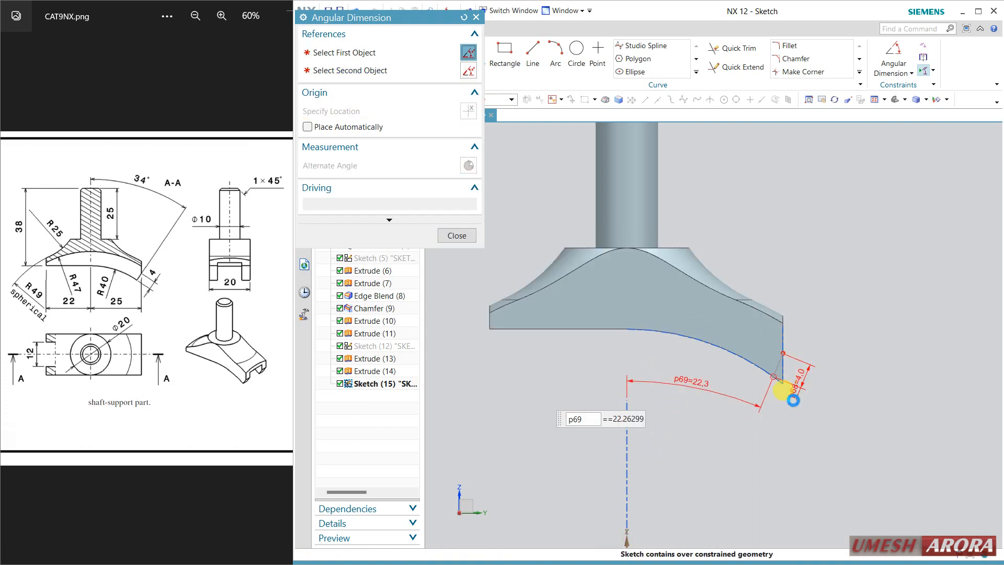
pyautogui.scroll(5, 813, 418)
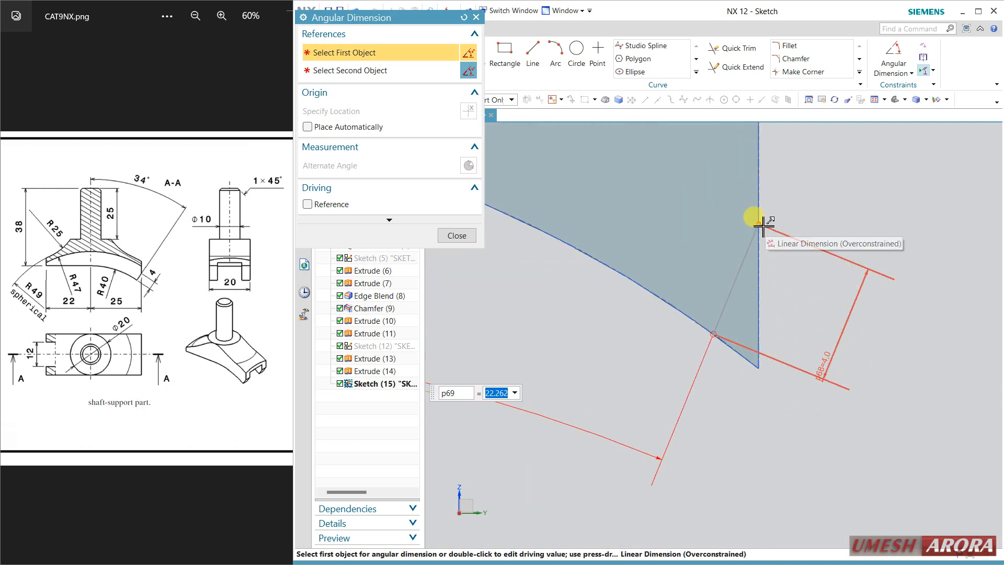
pyautogui.click(451, 235)
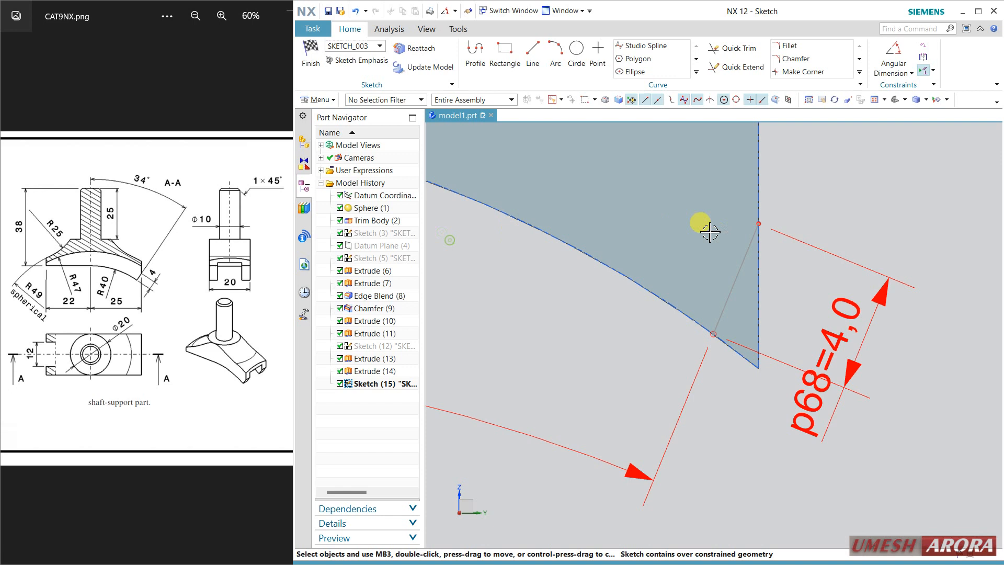
# Try to select the coincident constraint at the short line's upper endpoint, and undo the line with its dimensions.
pyautogui.click(759, 226)
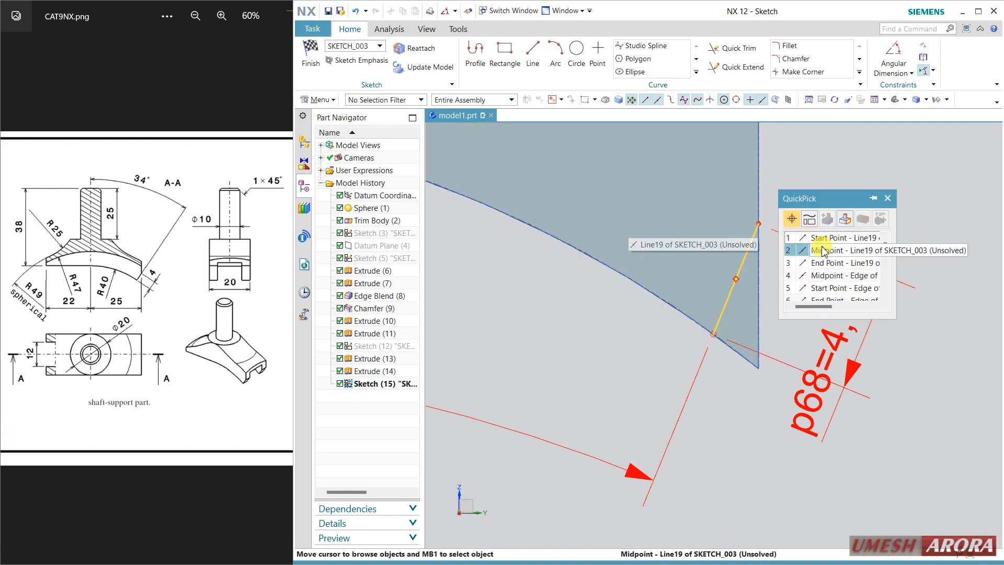
pyautogui.scroll(-1, 826, 277)
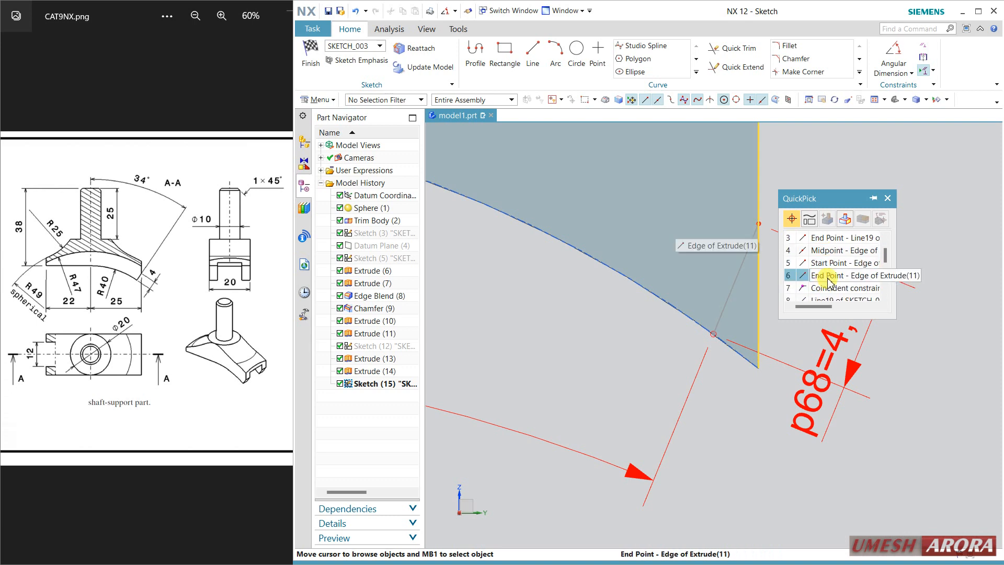
pyautogui.scroll(-2, 829, 277)
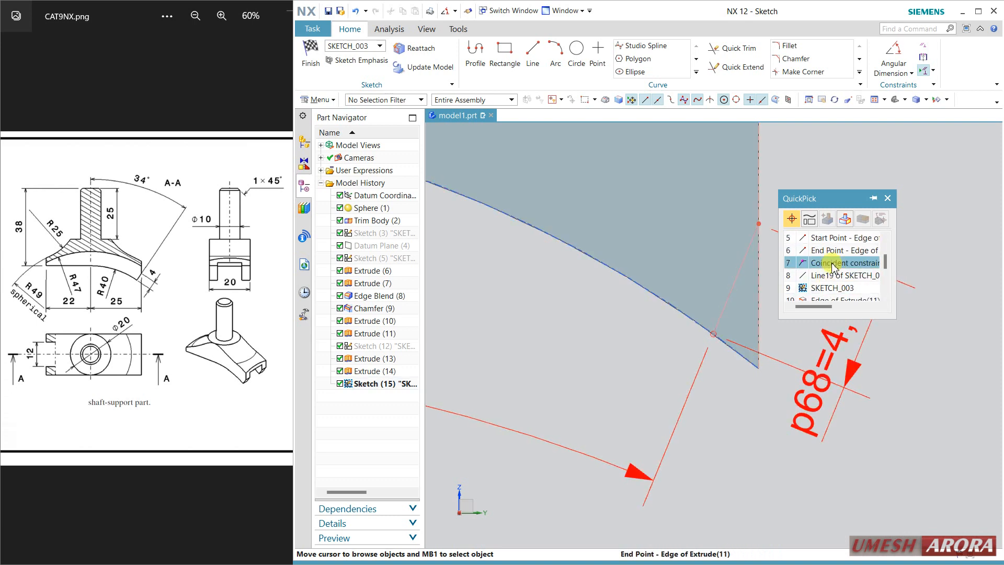
pyautogui.scroll(-3, 830, 264)
pyautogui.click(831, 287)
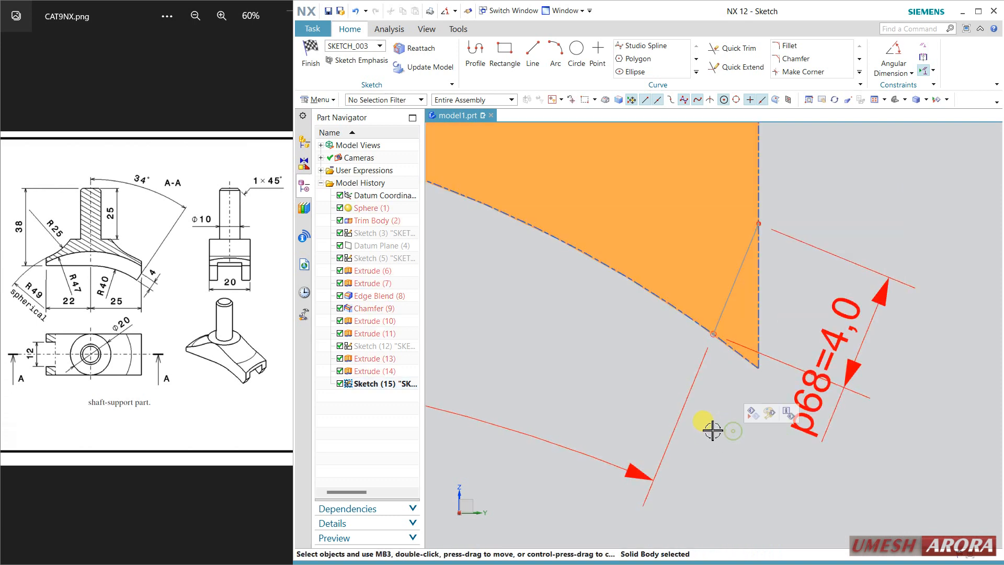
pyautogui.scroll(1, 712, 430)
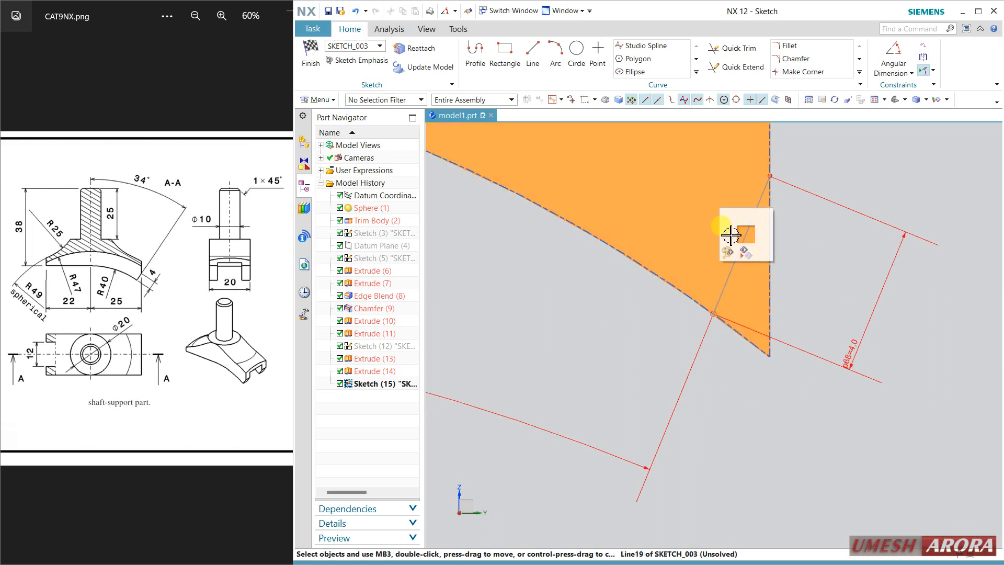
pyautogui.click(567, 321)
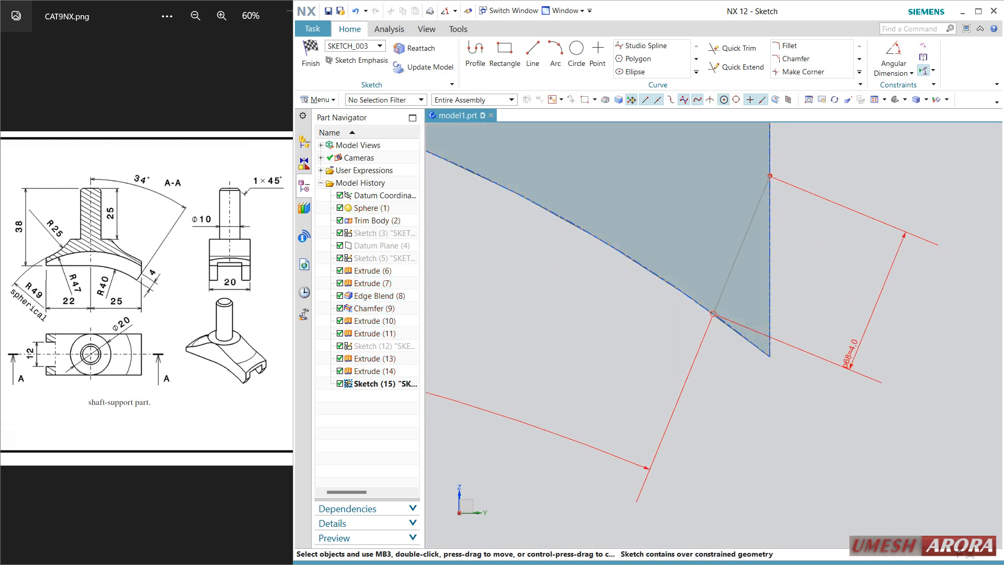
pyautogui.click(357, 12)
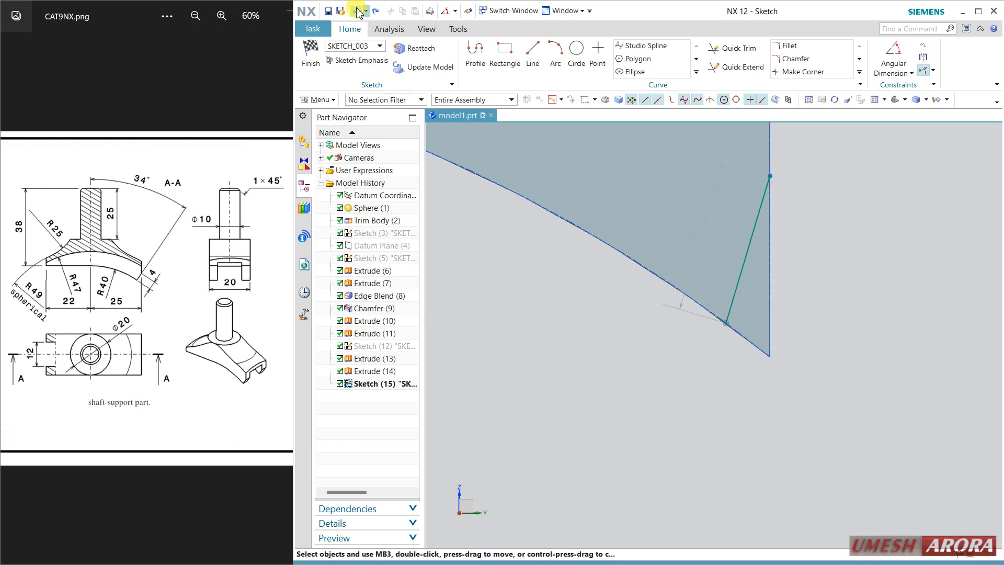
pyautogui.scroll(-2, 584, 302)
pyautogui.click(539, 65)
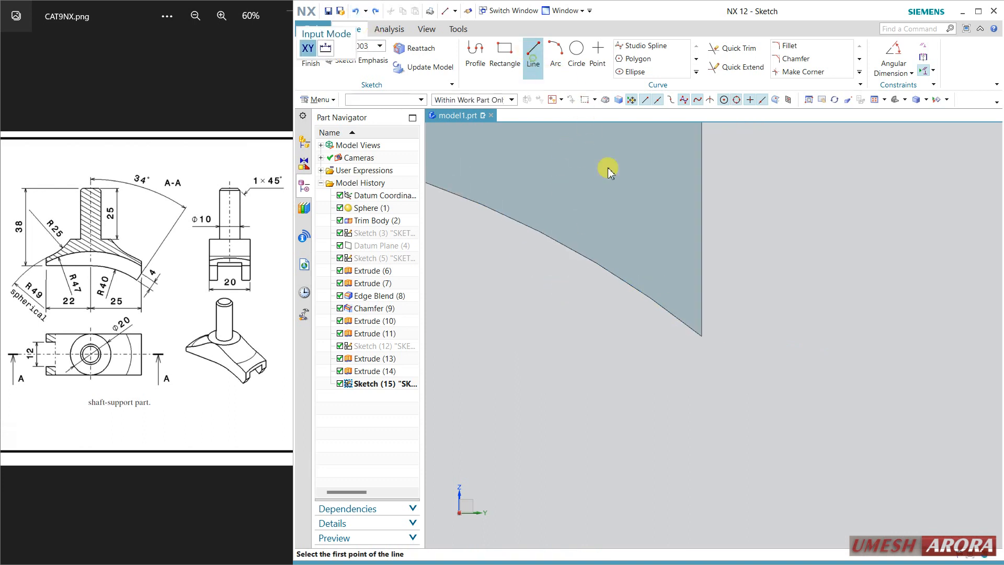
pyautogui.click(604, 267)
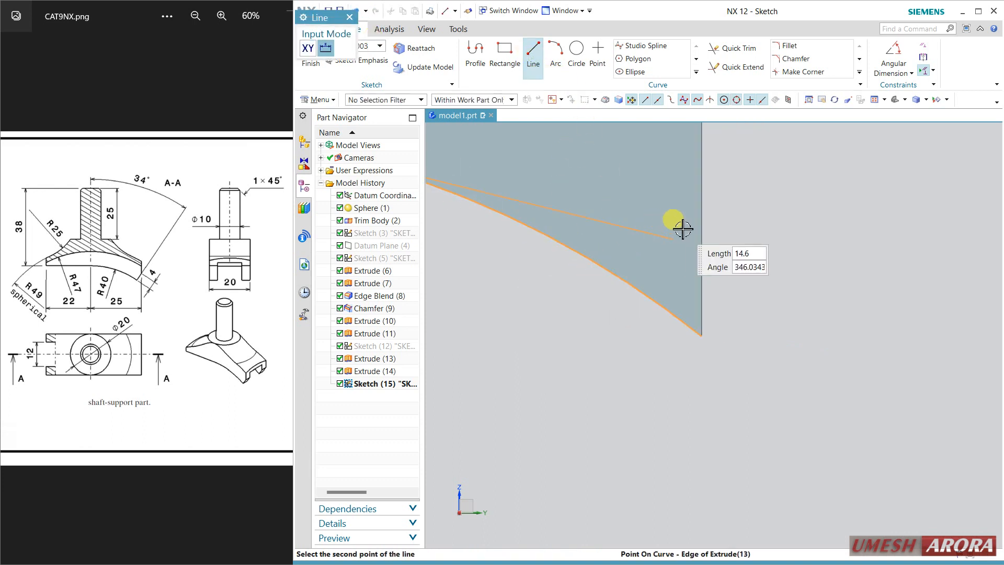
pyautogui.click(537, 69)
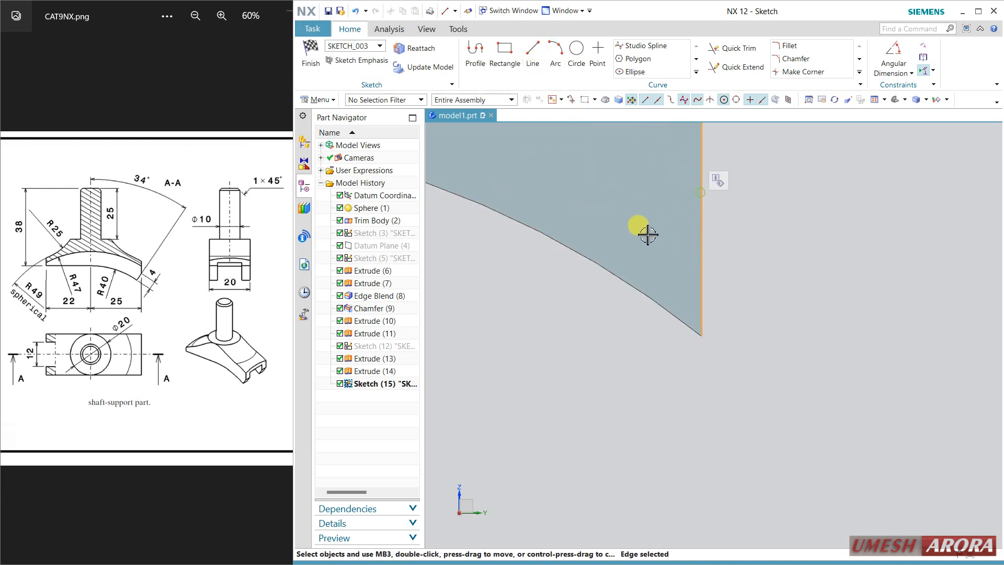
pyautogui.click(505, 55)
# Draw a slanted line about 5.1 mm long from the vertical end edge down to the underside arc.
pyautogui.click(533, 57)
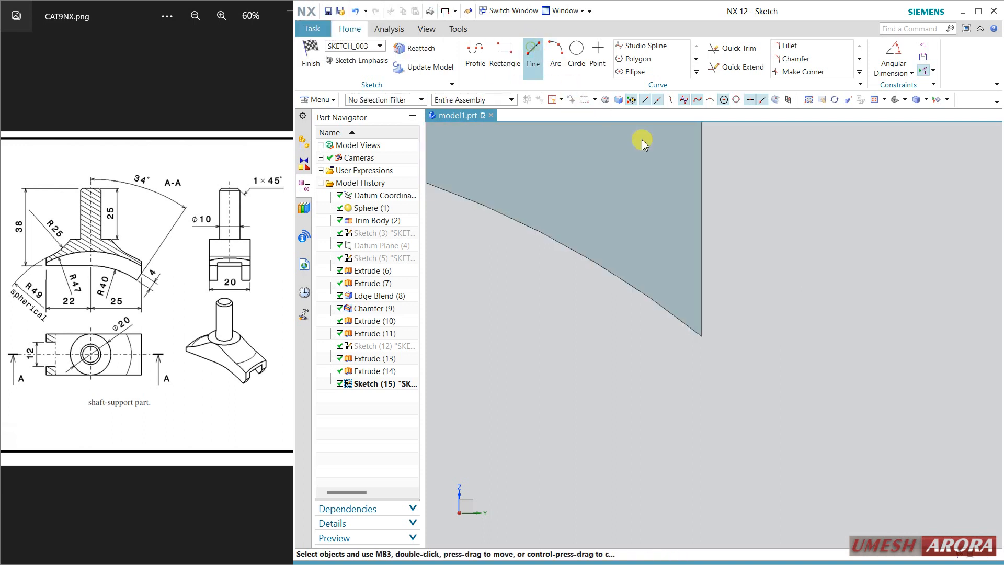
pyautogui.click(702, 201)
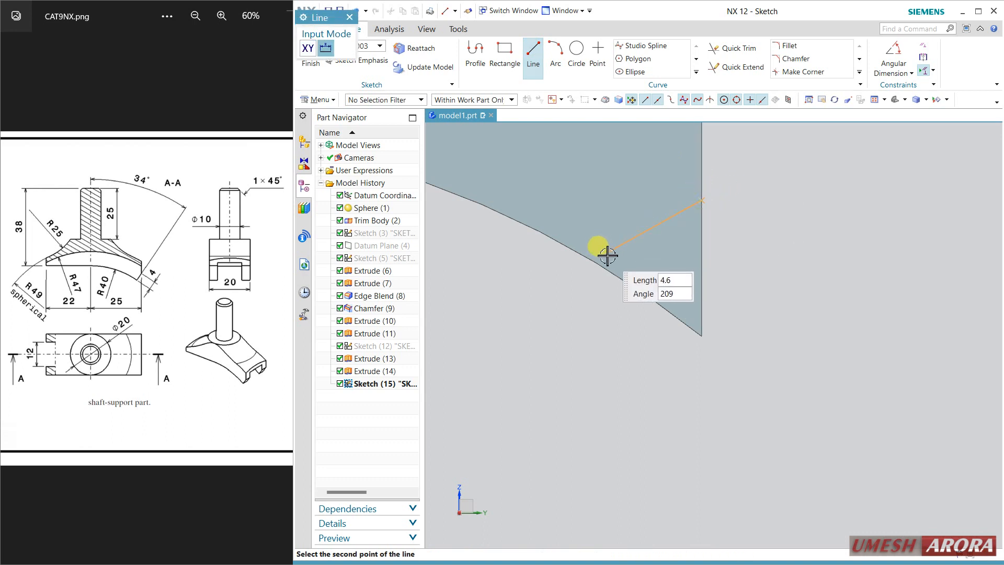
pyautogui.click(598, 264)
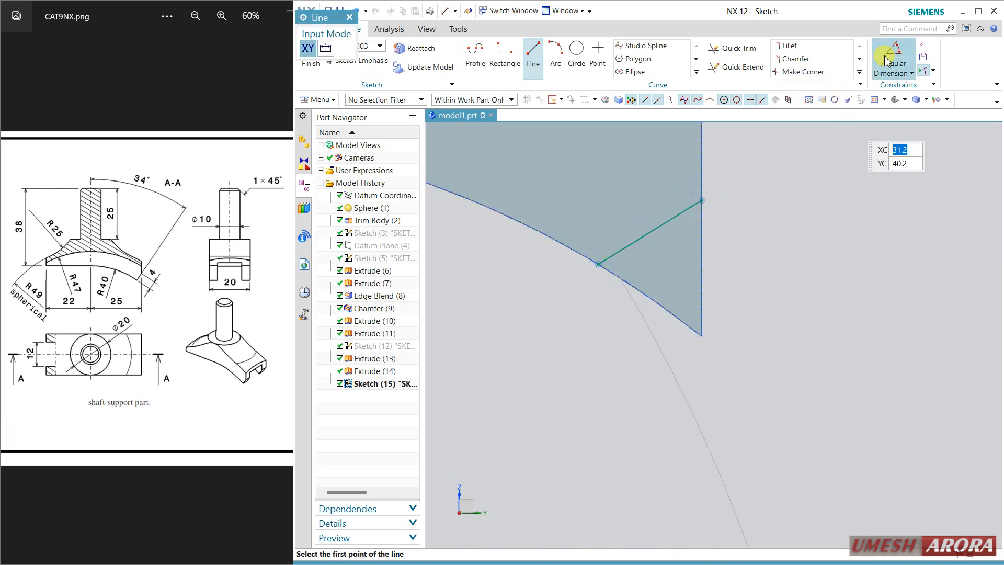
# Dimension the slanted line's length and set it to 4 mm.
pyautogui.click(905, 73)
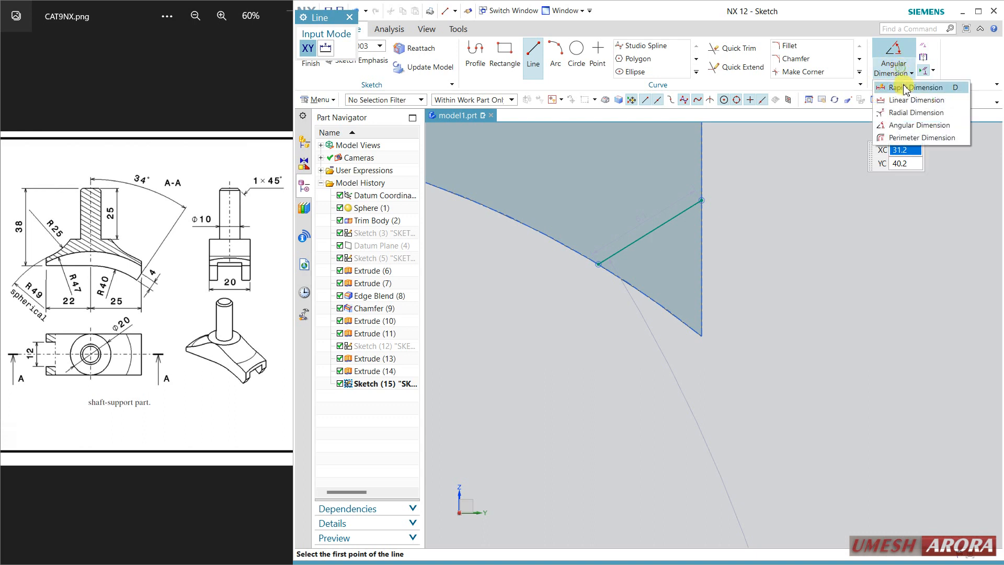
pyautogui.click(892, 86)
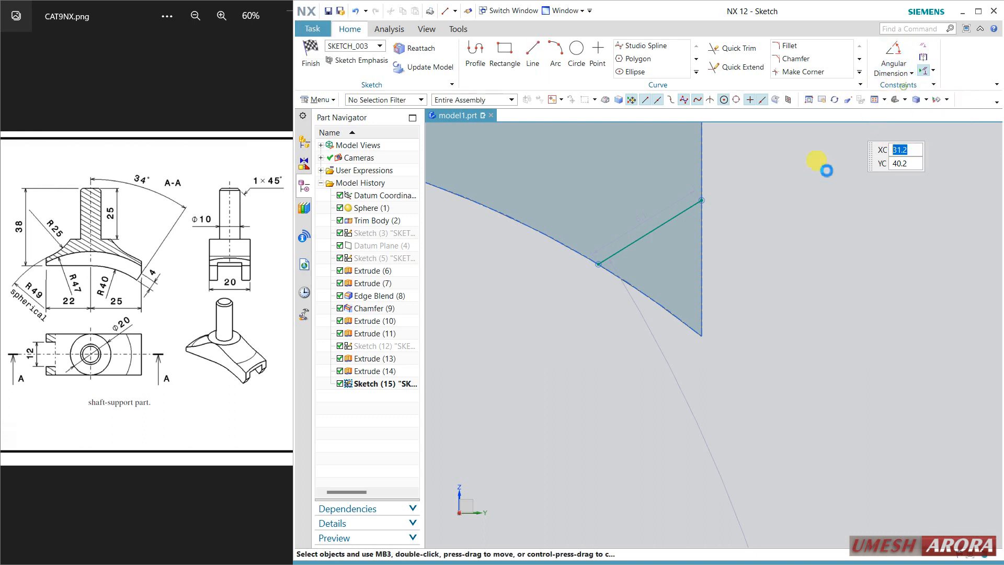
pyautogui.click(708, 262)
pyautogui.click(735, 335)
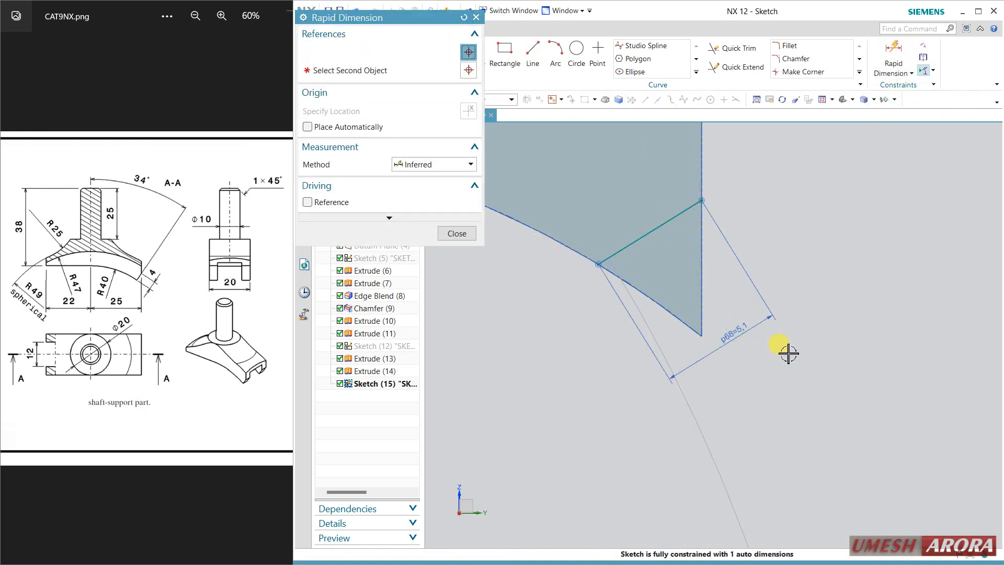
pyautogui.write('4')
pyautogui.press('Return')
# Add an angular dimension of 34° between the slanted line and the sketch's vertical axis.
pyautogui.click(895, 73)
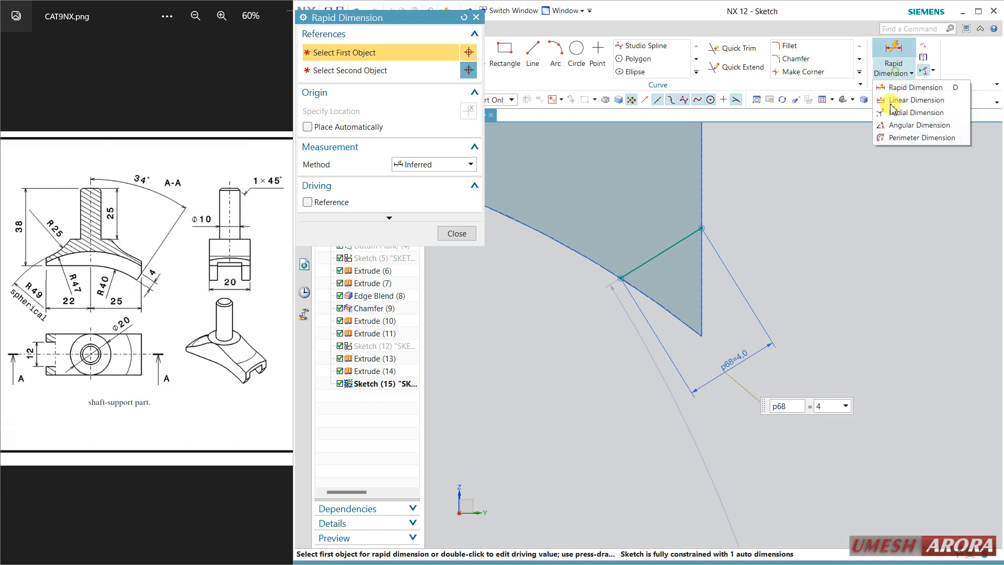
pyautogui.click(895, 125)
pyautogui.scroll(-2, 941, 376)
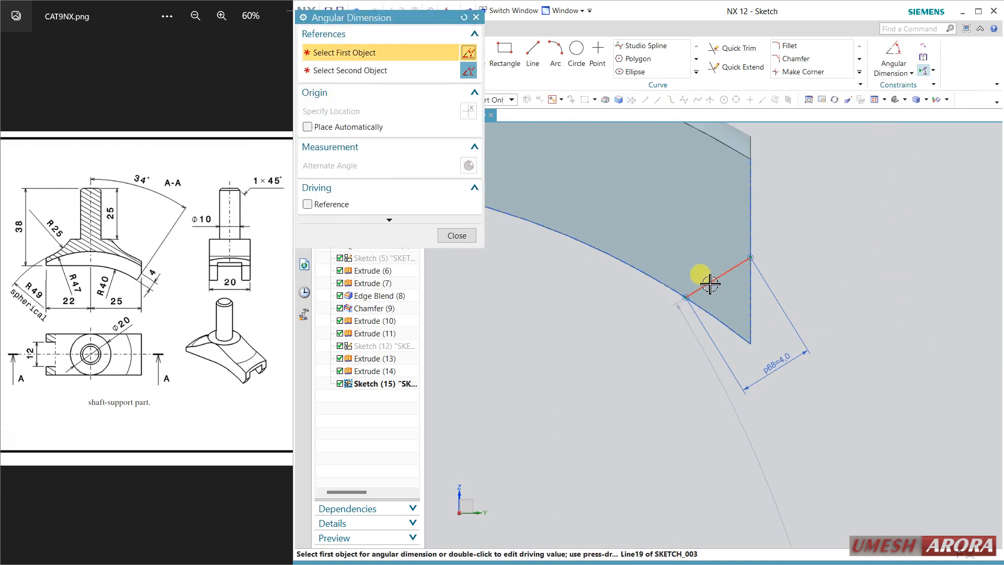
pyautogui.click(672, 370)
pyautogui.scroll(-3, 661, 410)
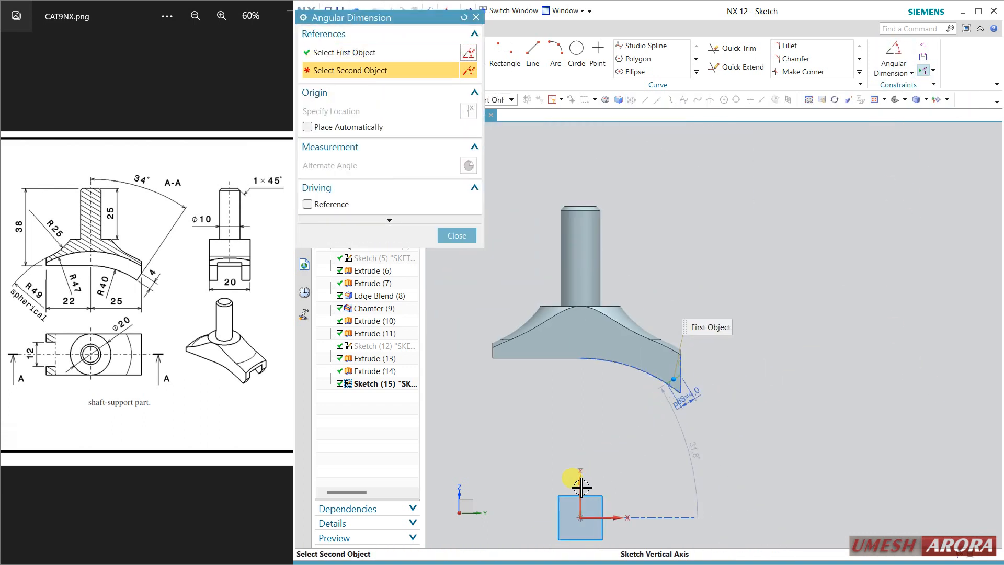
pyautogui.click(581, 486)
pyautogui.click(700, 266)
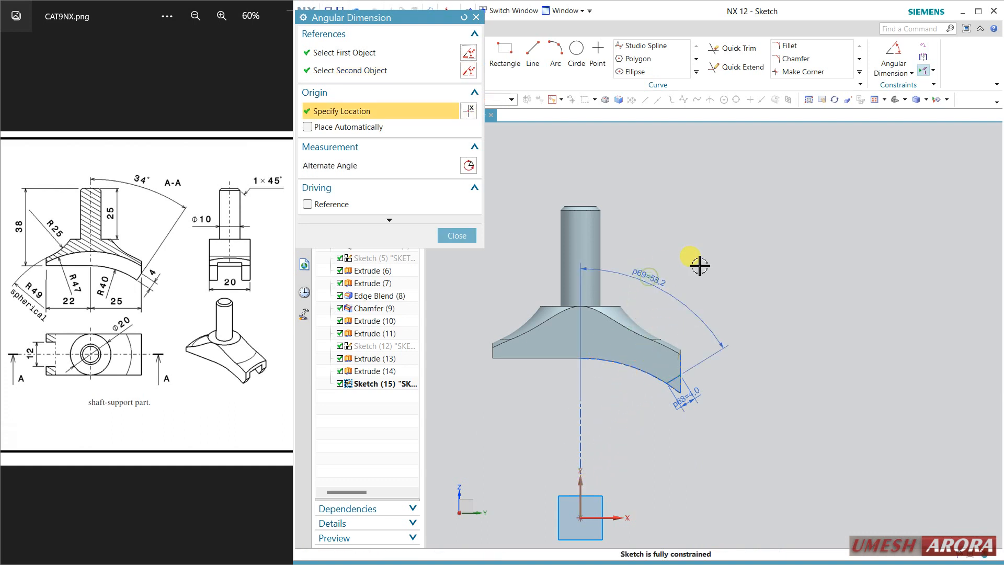
pyautogui.press('Return')
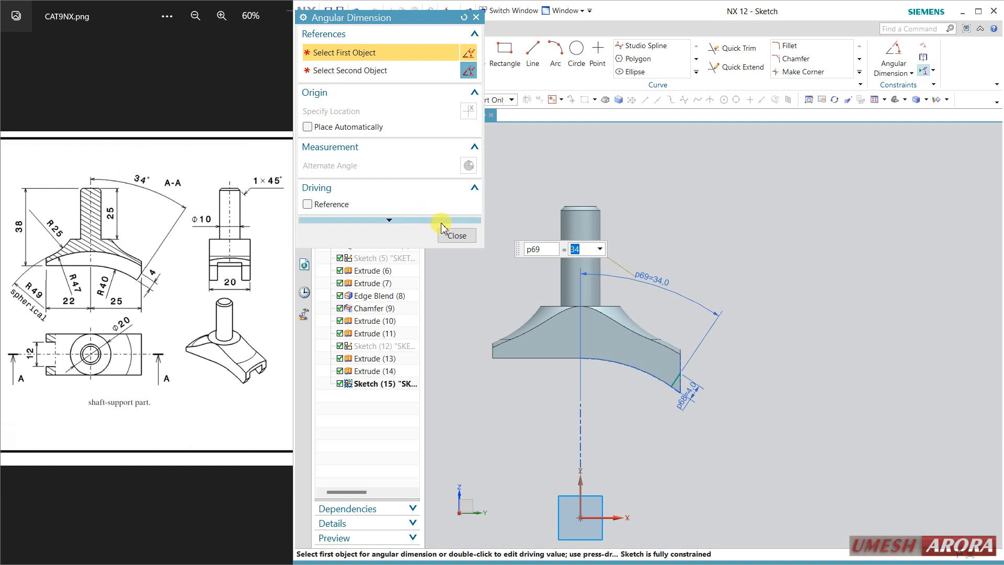
# Finish the sketch of the 4 mm slanted line and return to the solid model.
pyautogui.click(453, 235)
pyautogui.click(324, 54)
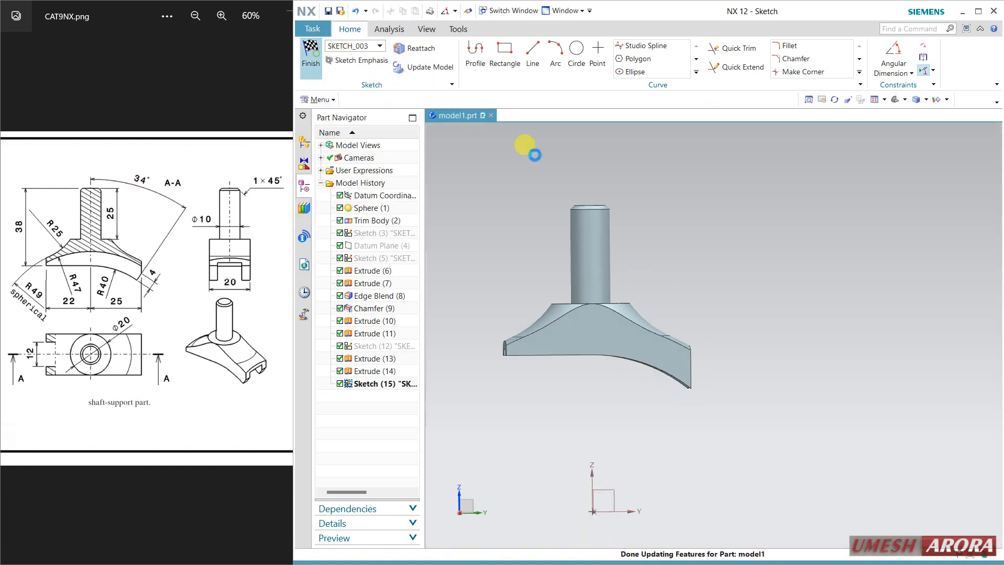
pyautogui.moveTo(891, 373); pyautogui.dragTo(843, 346, button='middle')
pyautogui.scroll(3, 803, 331)
pyautogui.scroll(2, 803, 331)
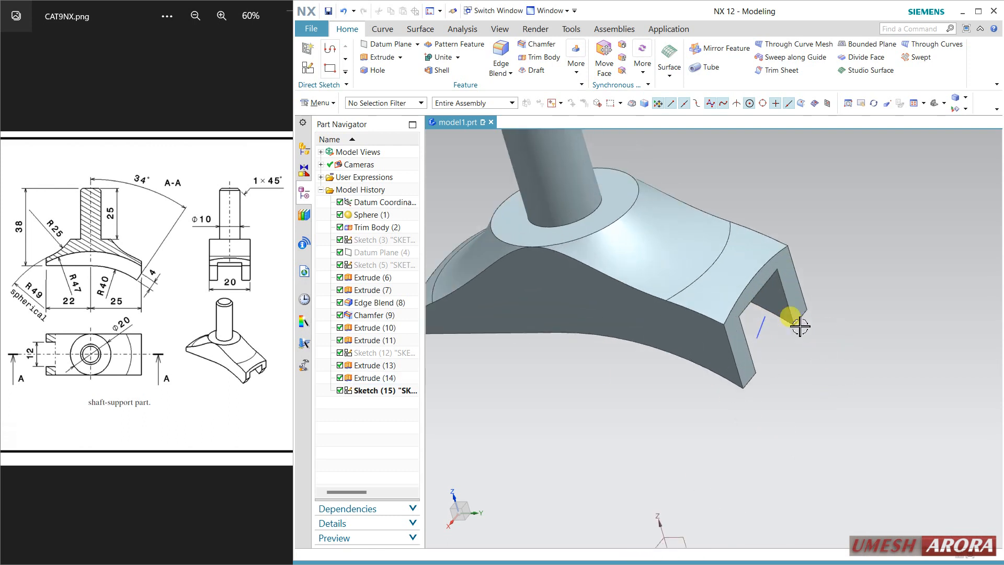
# Extrude the slanted line with a symmetric value of 21 mm as an open profile smart volume, subtracting the lower corners of the forked end.
pyautogui.click(373, 59)
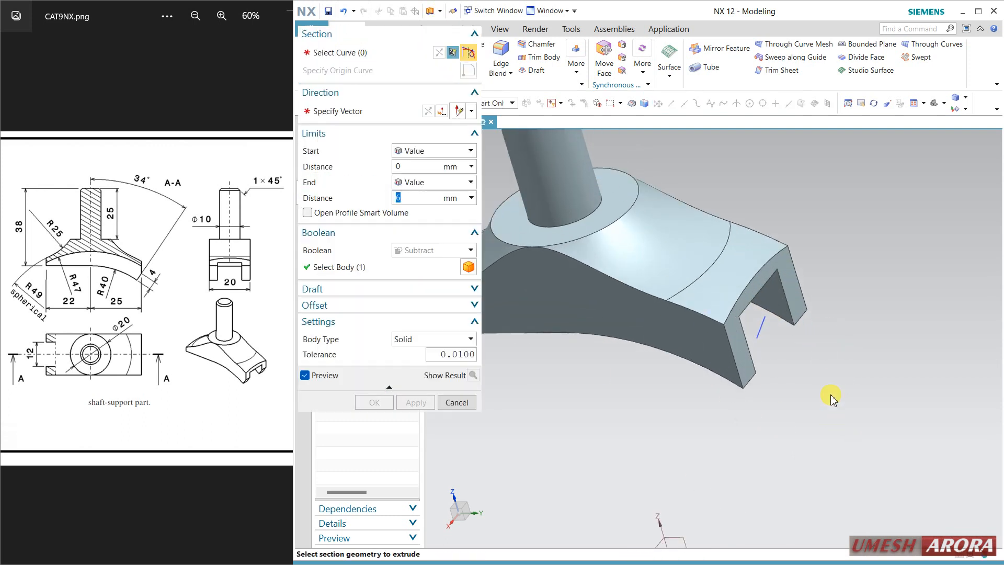
pyautogui.click(760, 325)
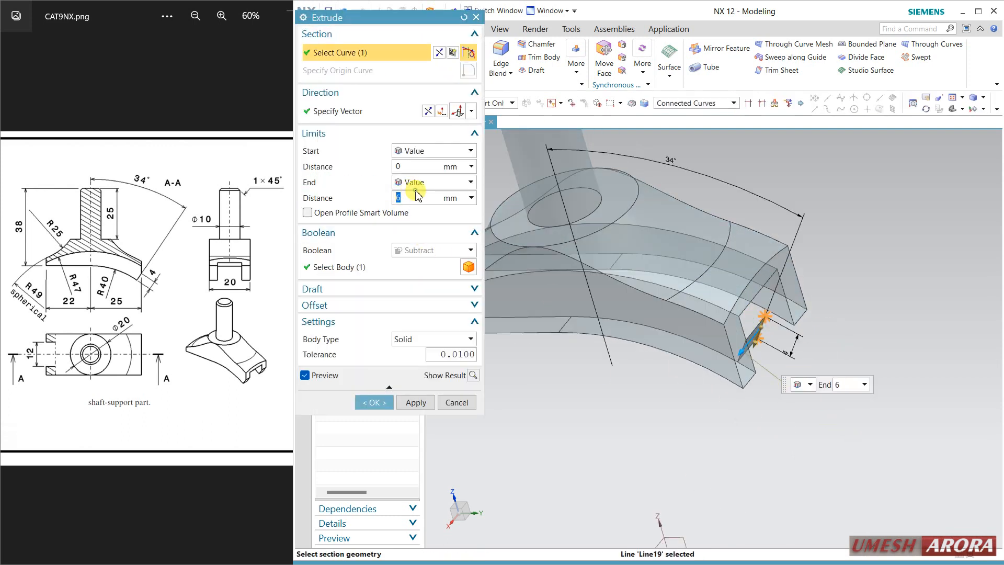
pyautogui.click(419, 182)
pyautogui.click(418, 195)
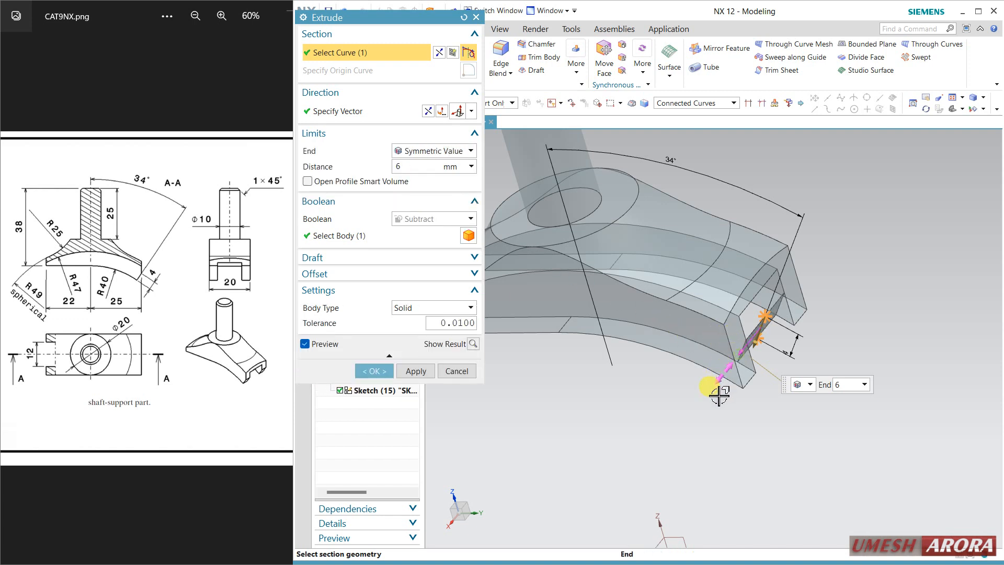
pyautogui.moveTo(719, 396); pyautogui.dragTo(694, 414)
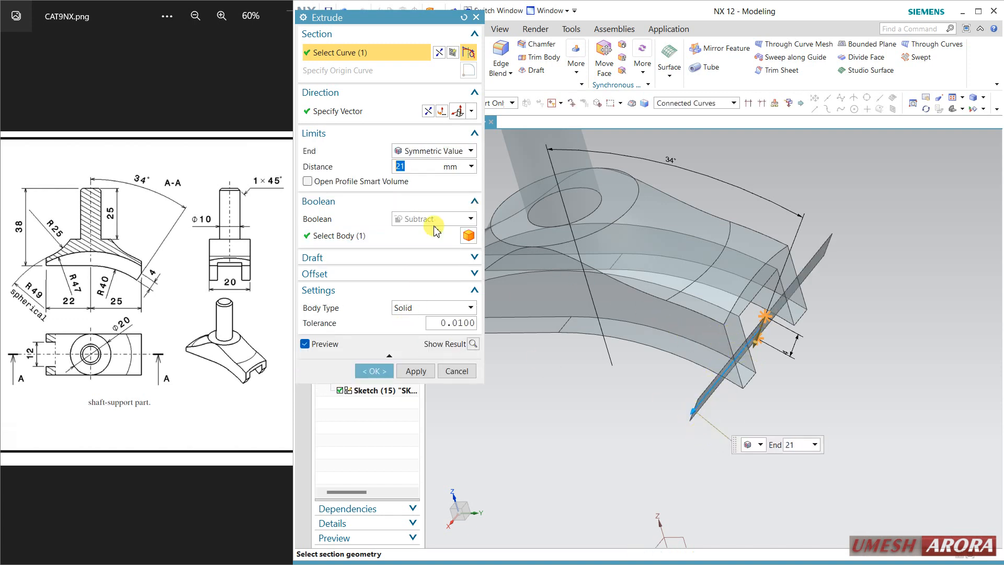
pyautogui.click(349, 182)
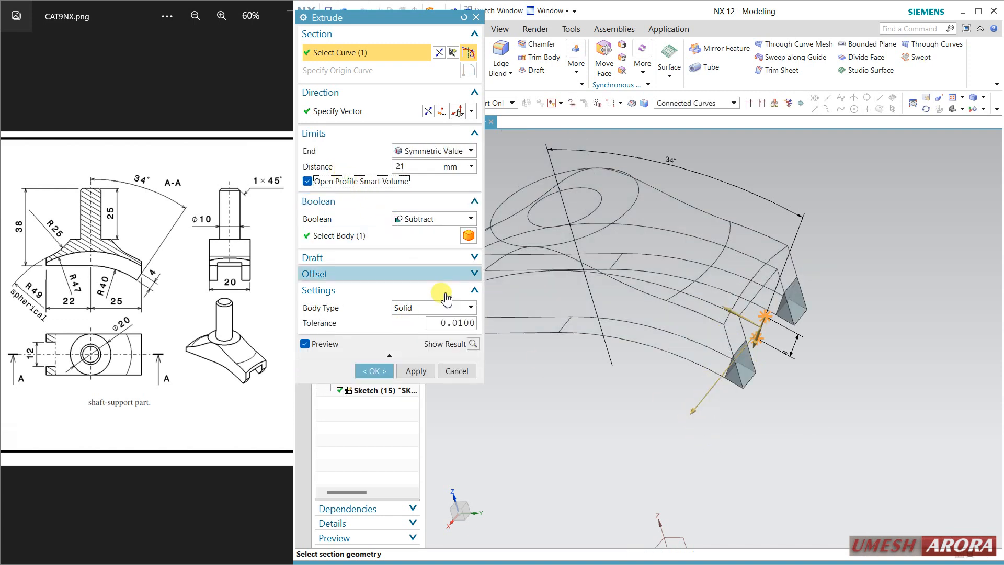
pyautogui.doubleClick(751, 325)
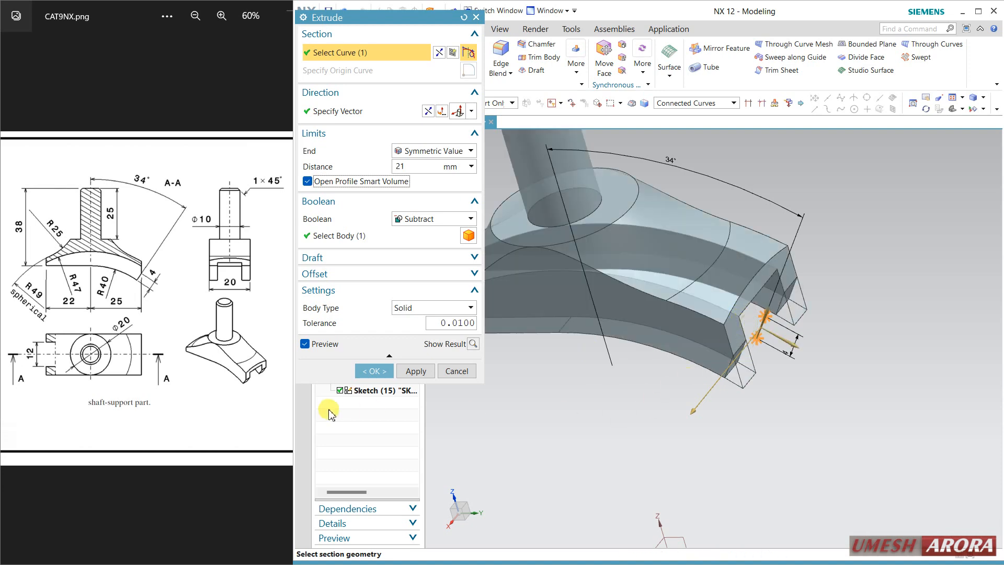
pyautogui.click(373, 371)
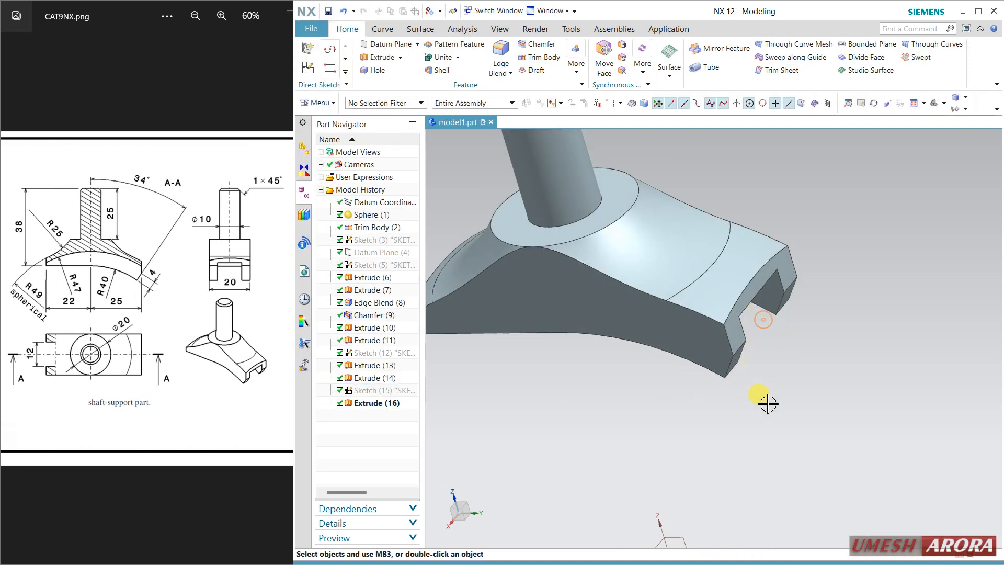
# Hide the datum coordinate system below the part.
pyautogui.scroll(-3, 748, 408)
pyautogui.moveTo(736, 417); pyautogui.dragTo(668, 493, button='middle')
pyautogui.click(667, 508)
pyautogui.hotkey('ctrl', 'b')
pyautogui.moveTo(677, 413); pyautogui.dragTo(645, 223, button='middle')
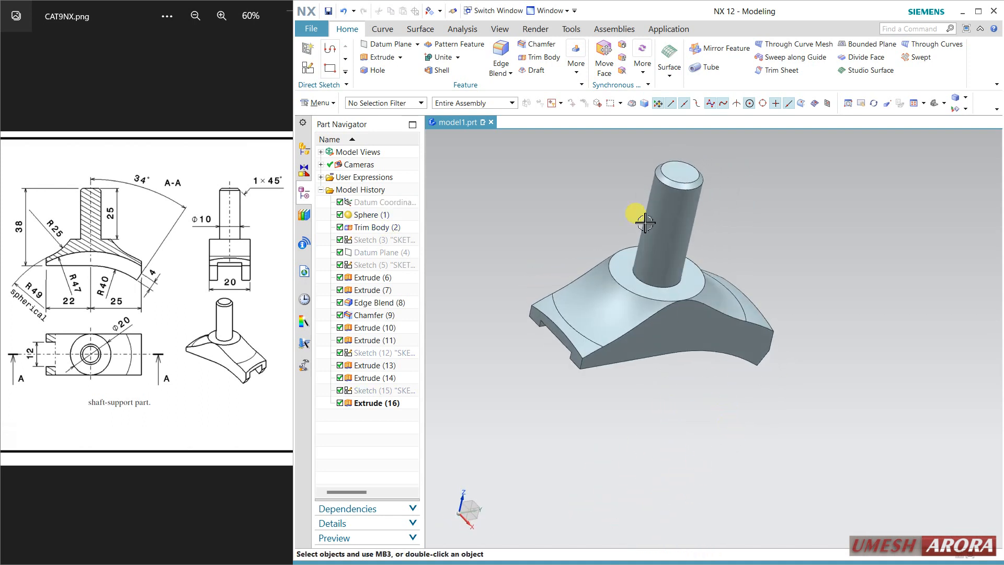
# Examine a one-plane section of the part normal to X through the shaft's centre, viewed face-on, and cancel the section.
pyautogui.click(514, 30)
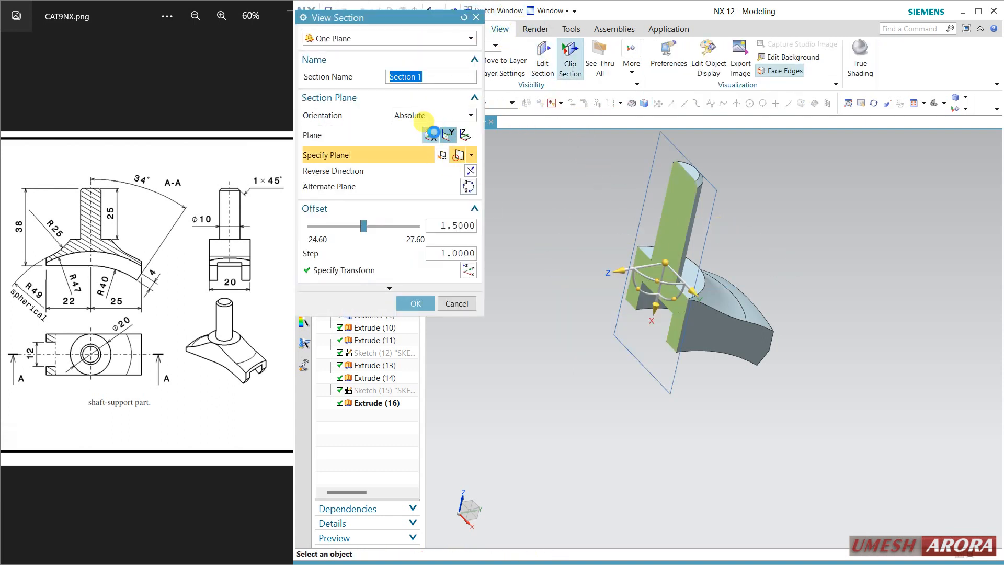
pyautogui.click(431, 134)
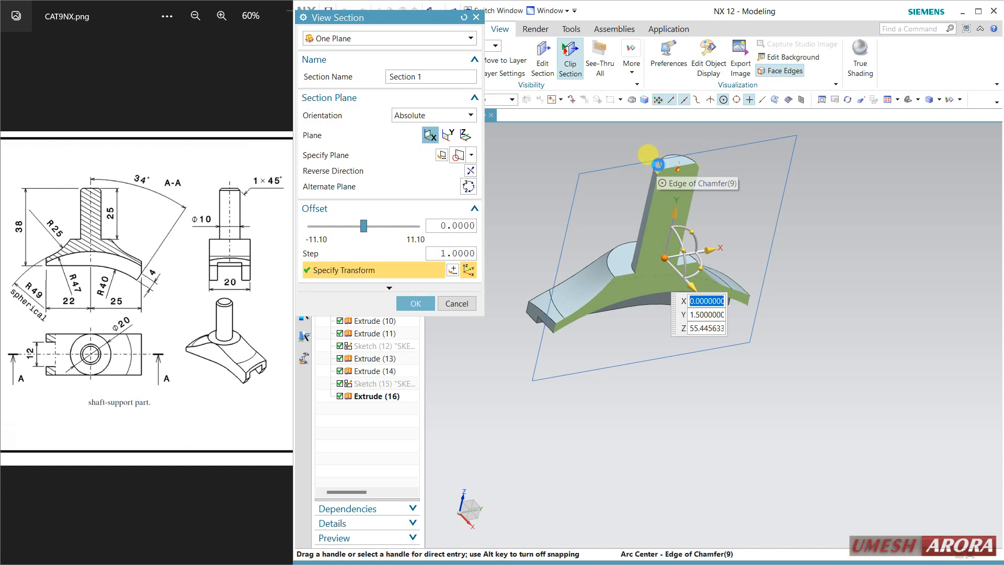
pyautogui.click(657, 165)
pyautogui.press('F8')
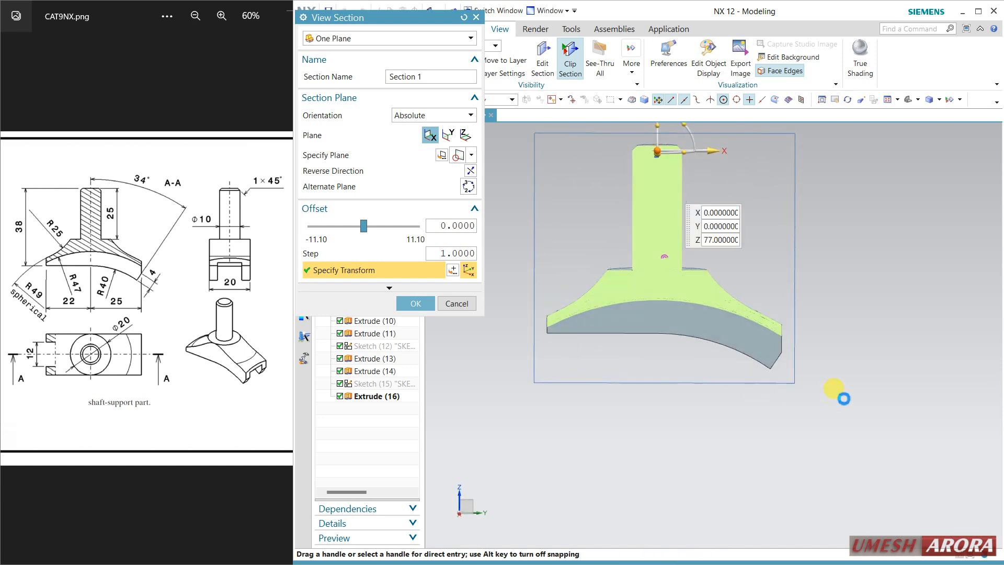
pyautogui.scroll(1, 578, 157)
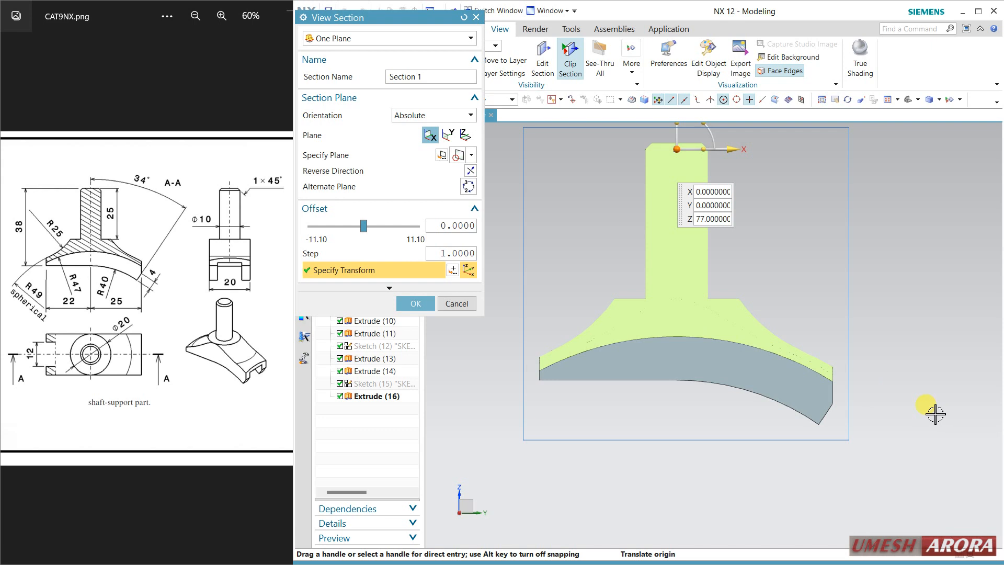
pyautogui.scroll(-2, 935, 408)
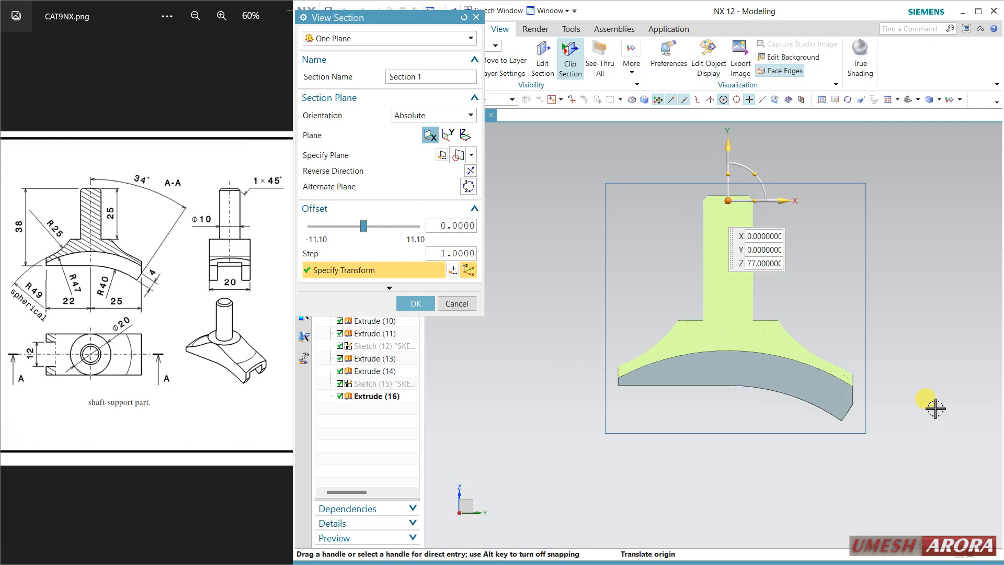
pyautogui.click(463, 309)
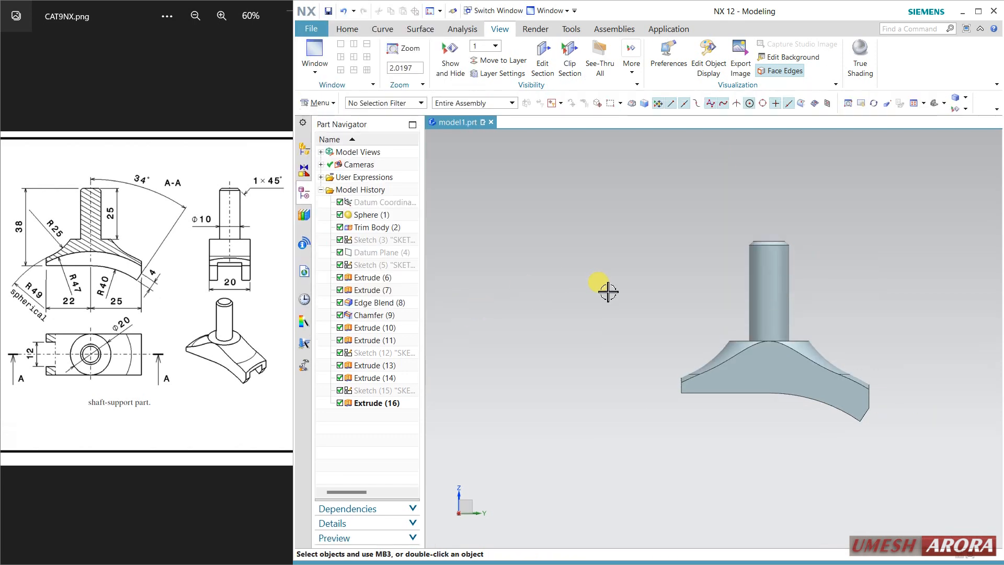
# Turn on True Shading for the part in a tilted 3D view.
pyautogui.moveTo(623, 277); pyautogui.dragTo(578, 327, button='middle')
pyautogui.scroll(3, 829, 264)
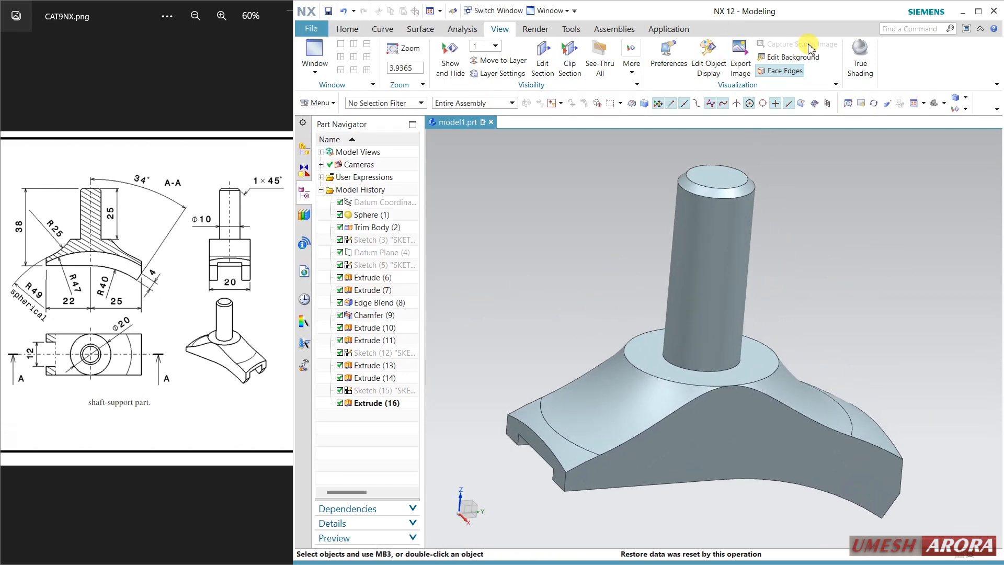
pyautogui.click(851, 53)
# Try three different grey metallic global materials on the part.
pyautogui.click(658, 63)
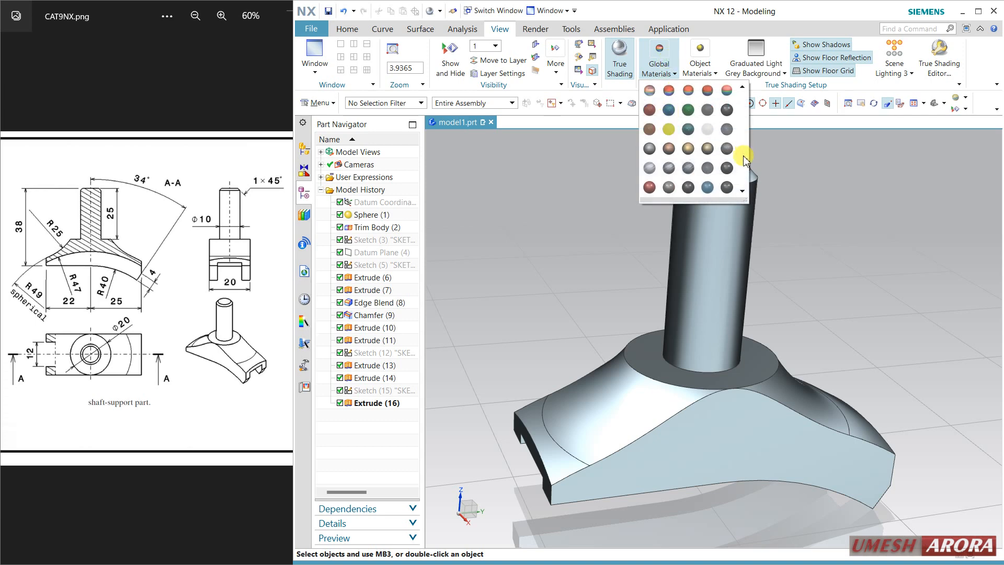
pyautogui.click(725, 150)
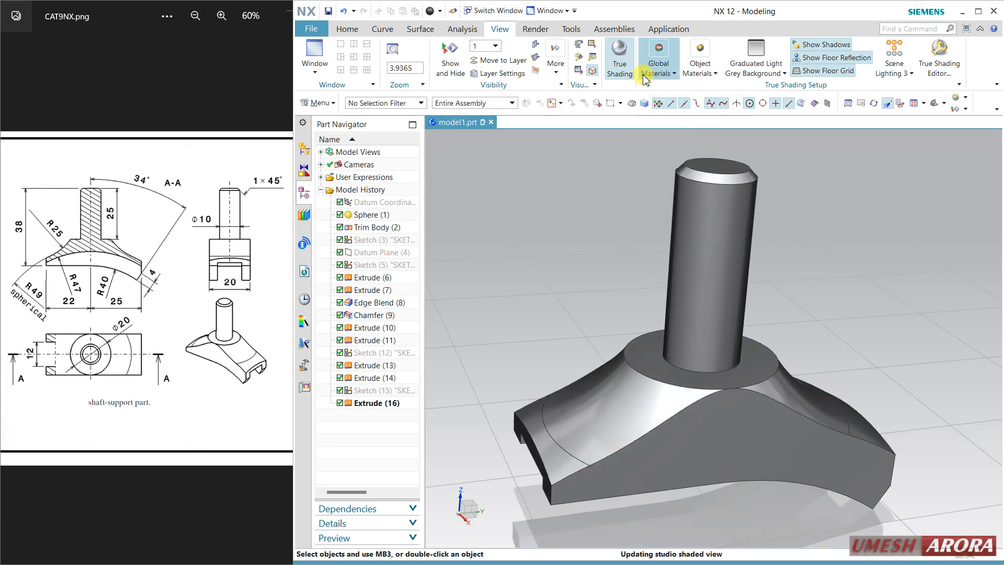
pyautogui.click(658, 61)
pyautogui.click(669, 170)
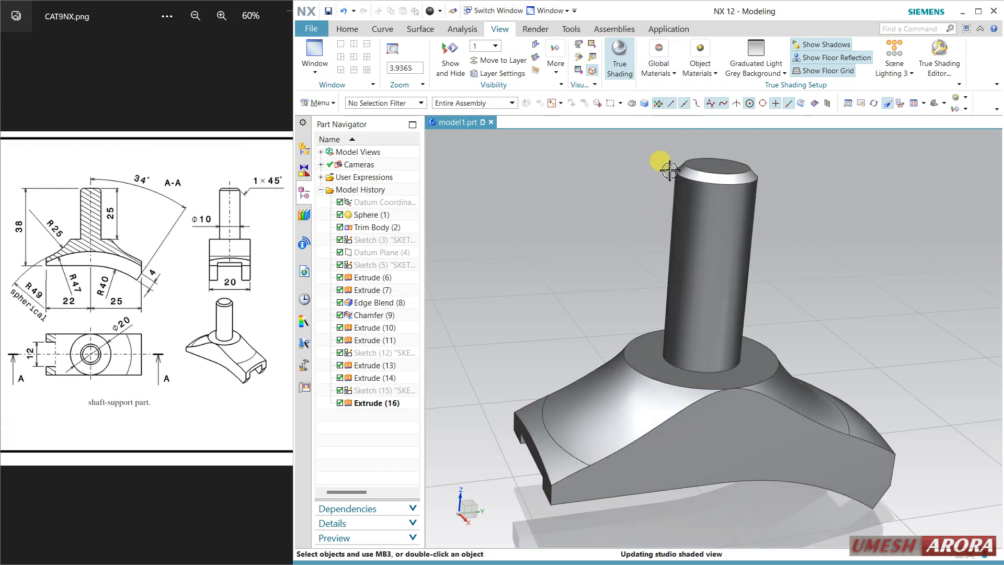
pyautogui.click(651, 78)
pyautogui.click(650, 168)
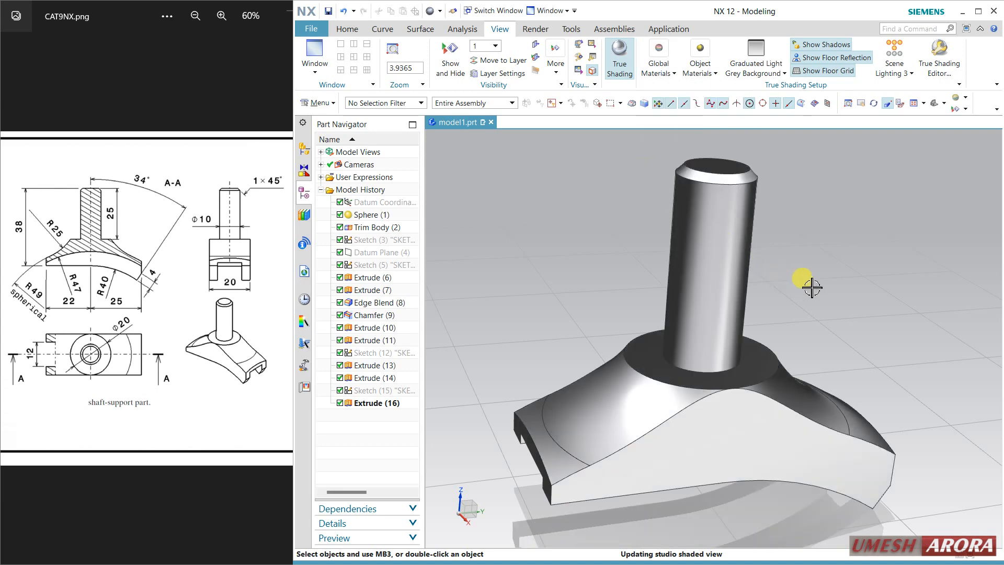
# Apply the glossy dark blue global material to the part.
pyautogui.click(659, 65)
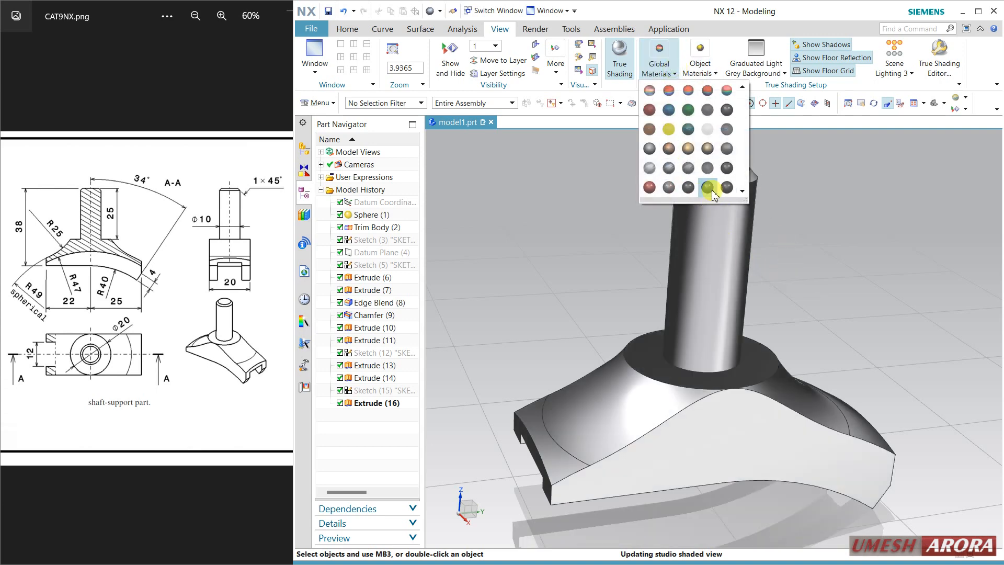
pyautogui.click(711, 192)
pyautogui.moveTo(567, 273); pyautogui.dragTo(544, 269, button='middle')
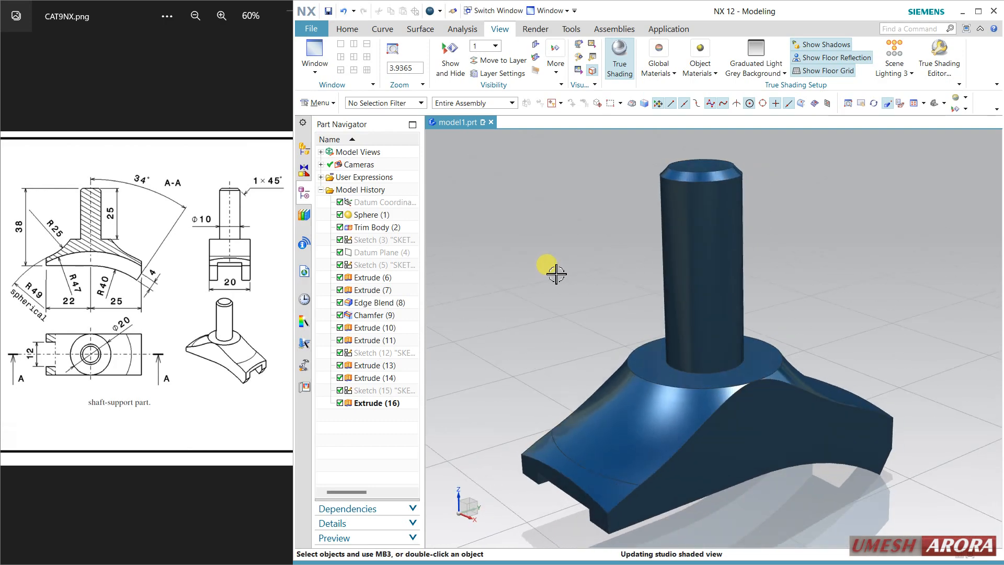